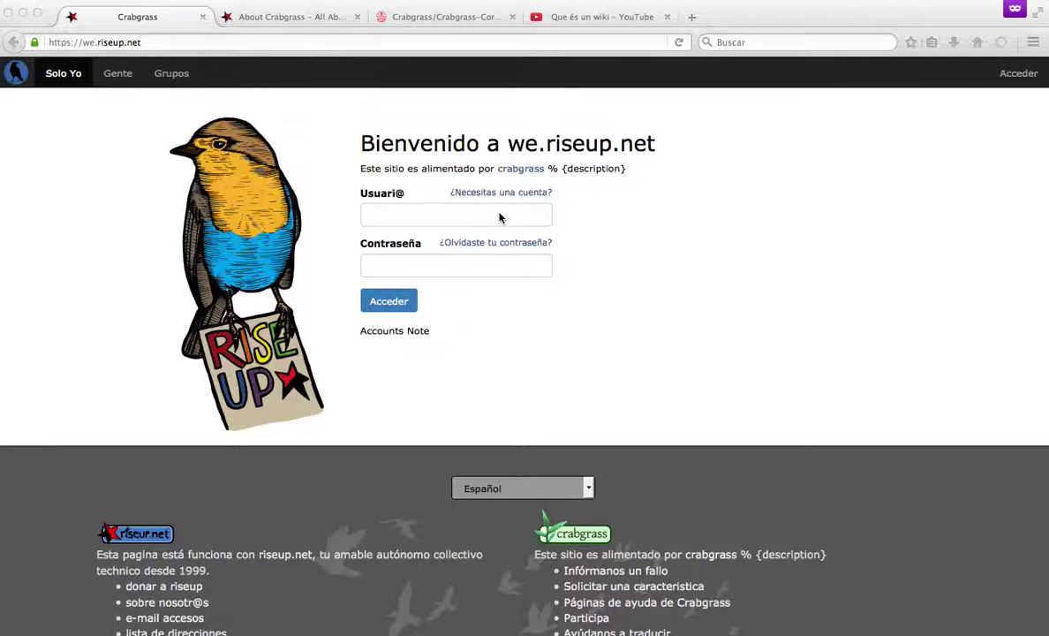
# Log in with the riseup account's username and password, then go to the groups directory.
pyautogui.click(498, 217)
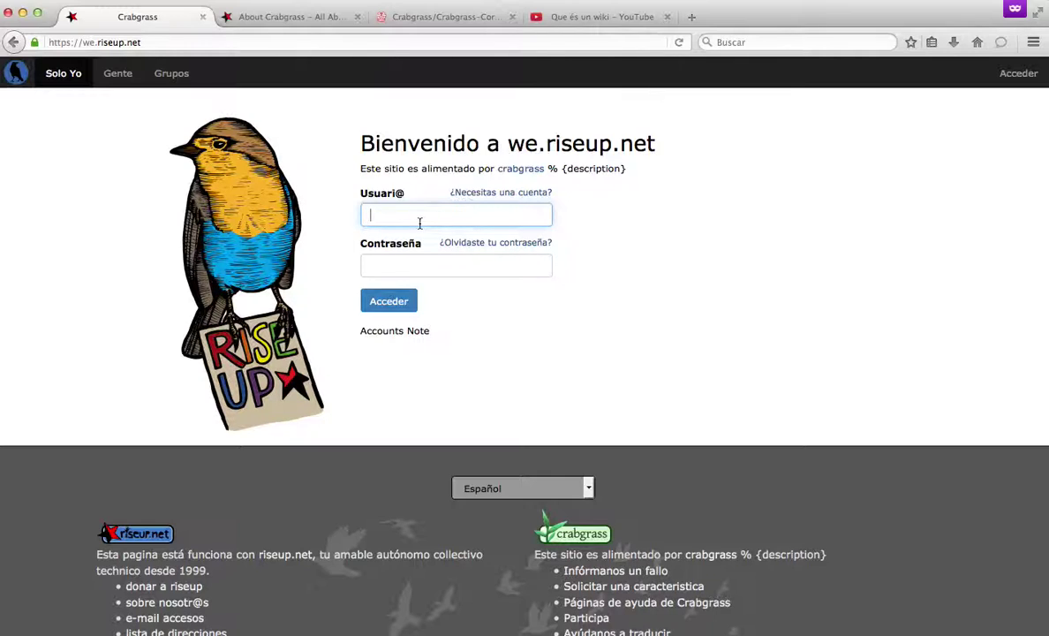
pyautogui.write('marcos-marcos')
pyautogui.press('Tab')
pyautogui.write('********')
pyautogui.press('Return')
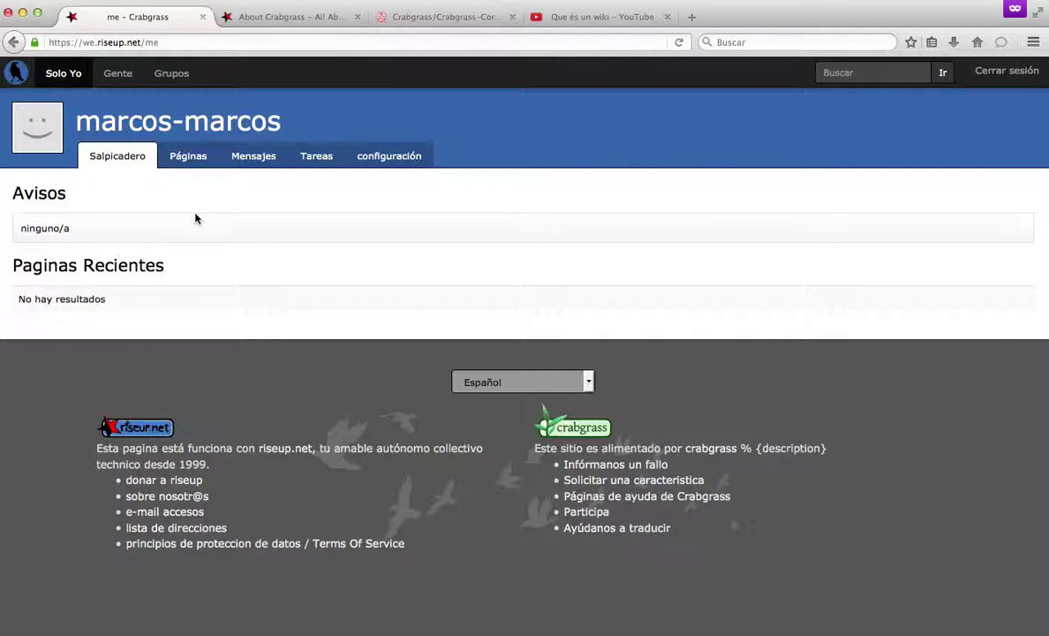
pyautogui.click(173, 82)
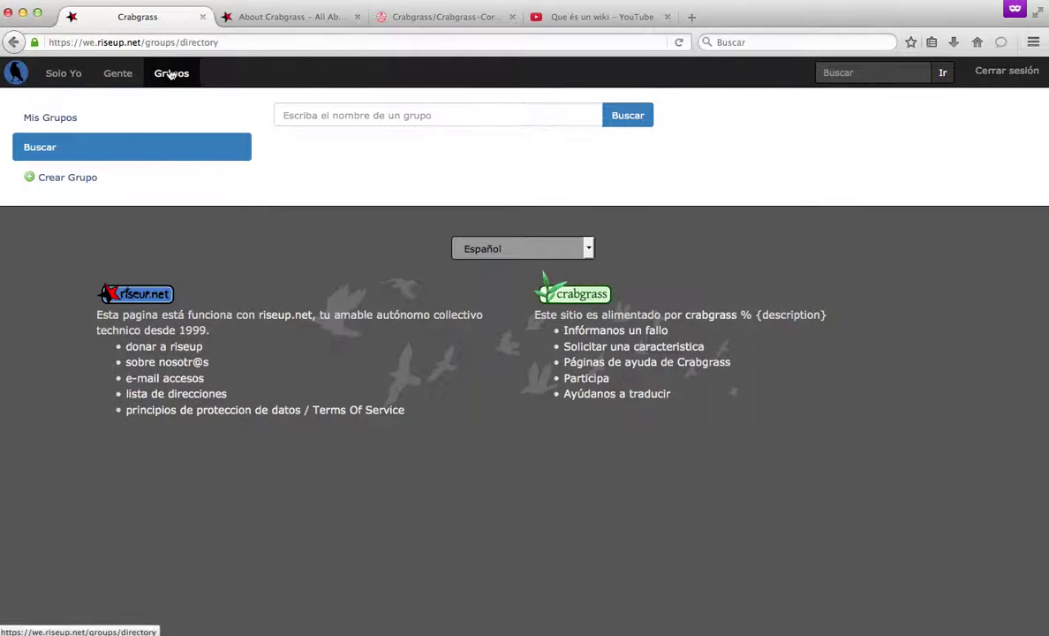
# Start a new group and choose the organization type to get the 'Crear nuevo organización' form.
pyautogui.click(63, 186)
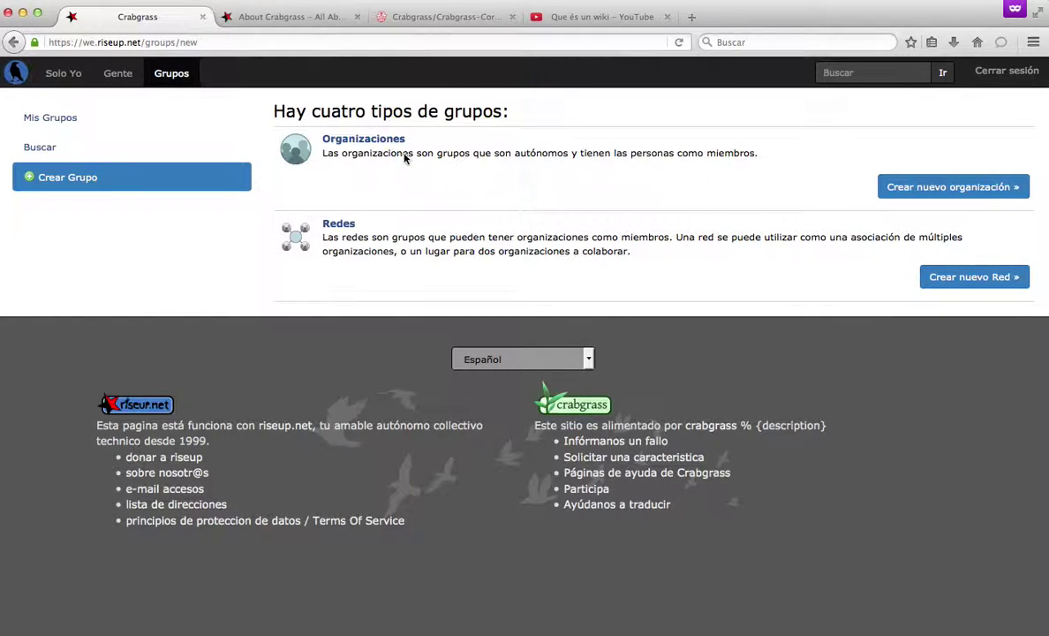
pyautogui.click(947, 179)
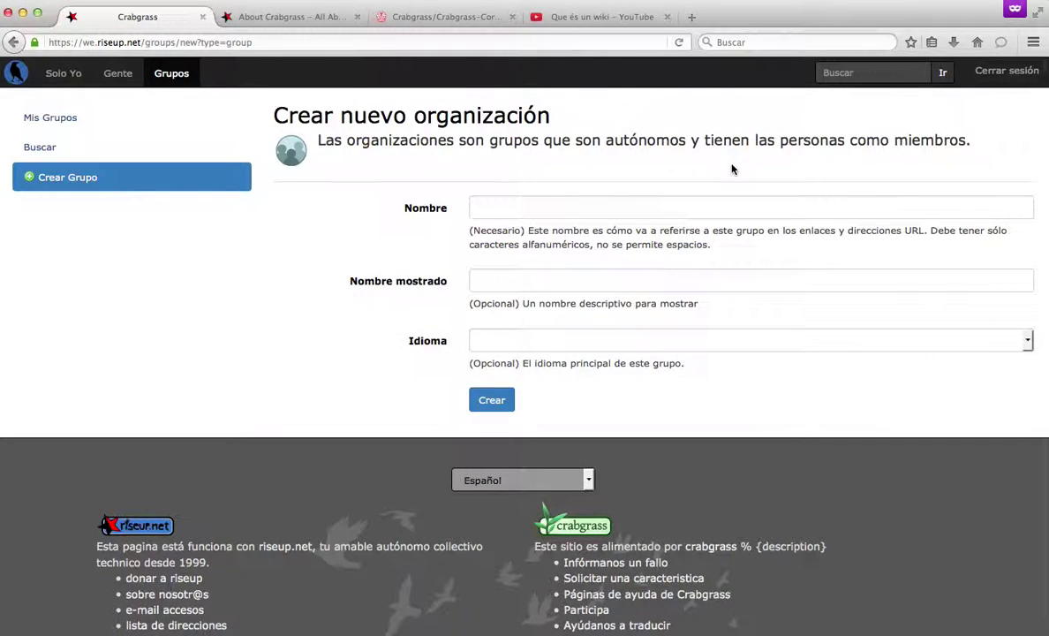
# Create organization 'organizacionmate', display name 'Organización Mate!', language Español.
pyautogui.click(587, 216)
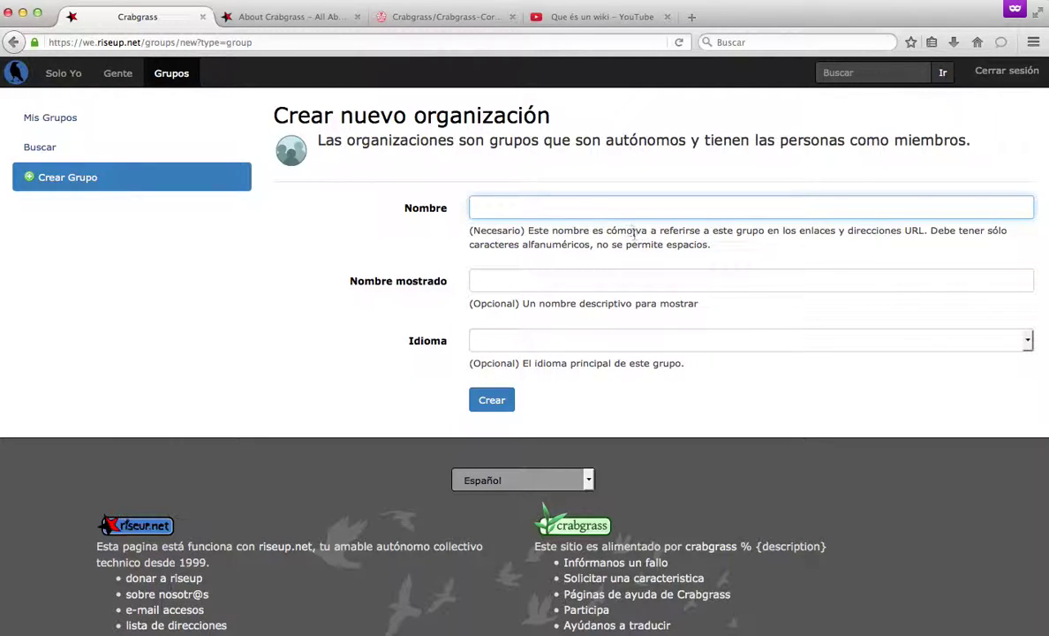
pyautogui.moveTo(633, 230); pyautogui.dragTo(814, 248)
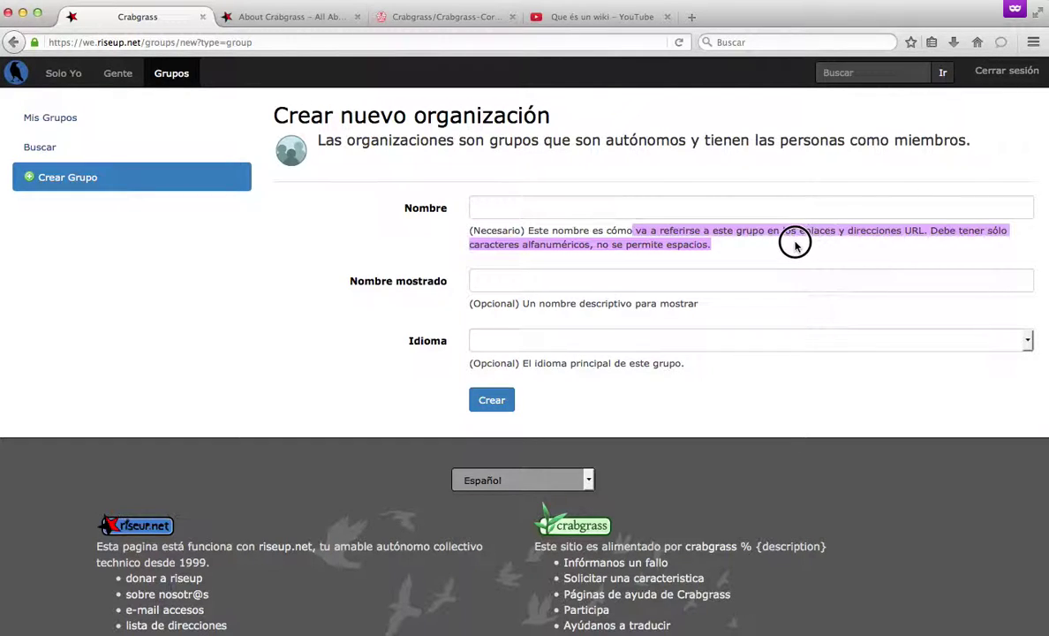
pyautogui.click(657, 233)
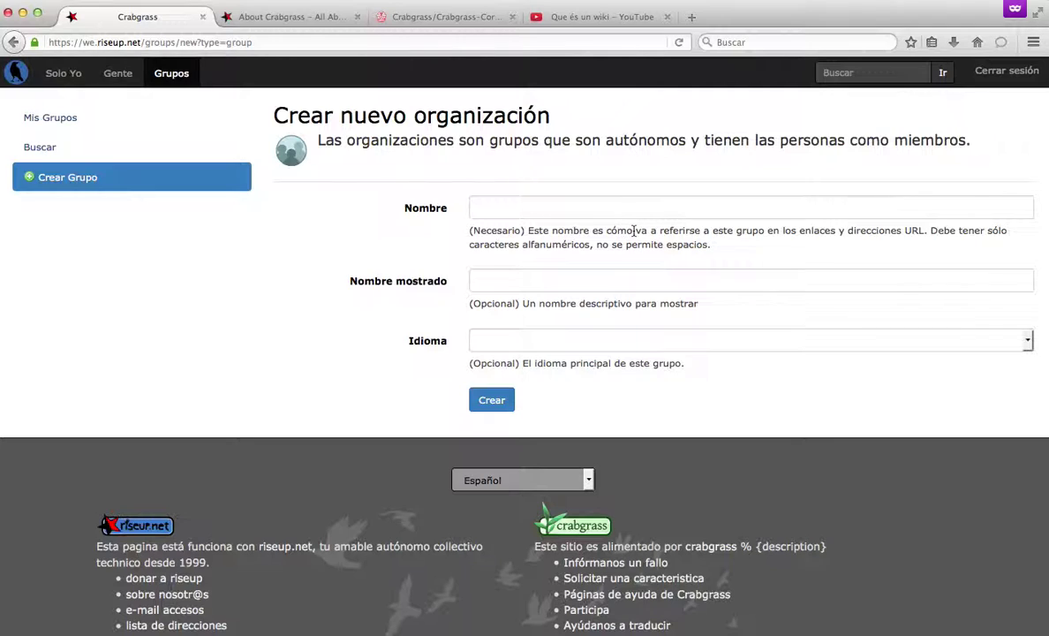
pyautogui.click(678, 205)
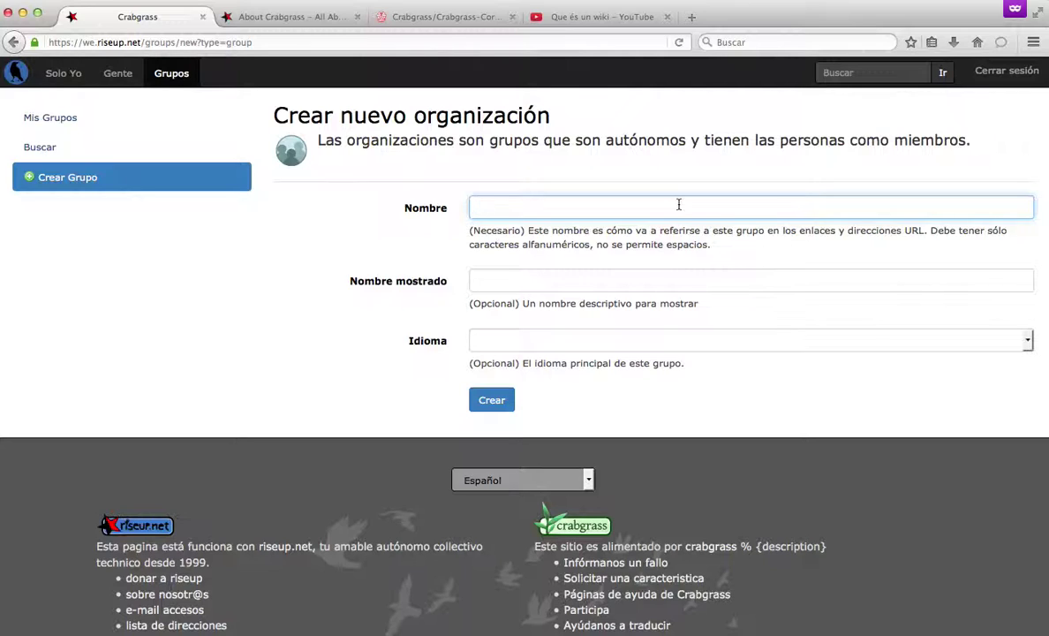
pyautogui.write('organizacionmate')
pyautogui.click(627, 277)
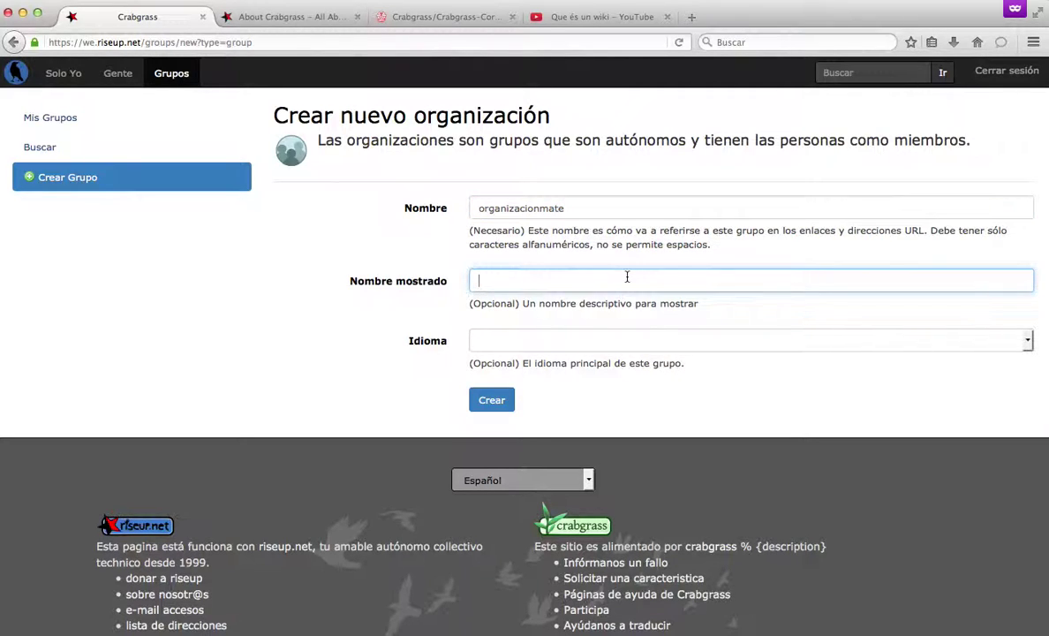
pyautogui.write('Organización Mate!')
pyautogui.click(617, 348)
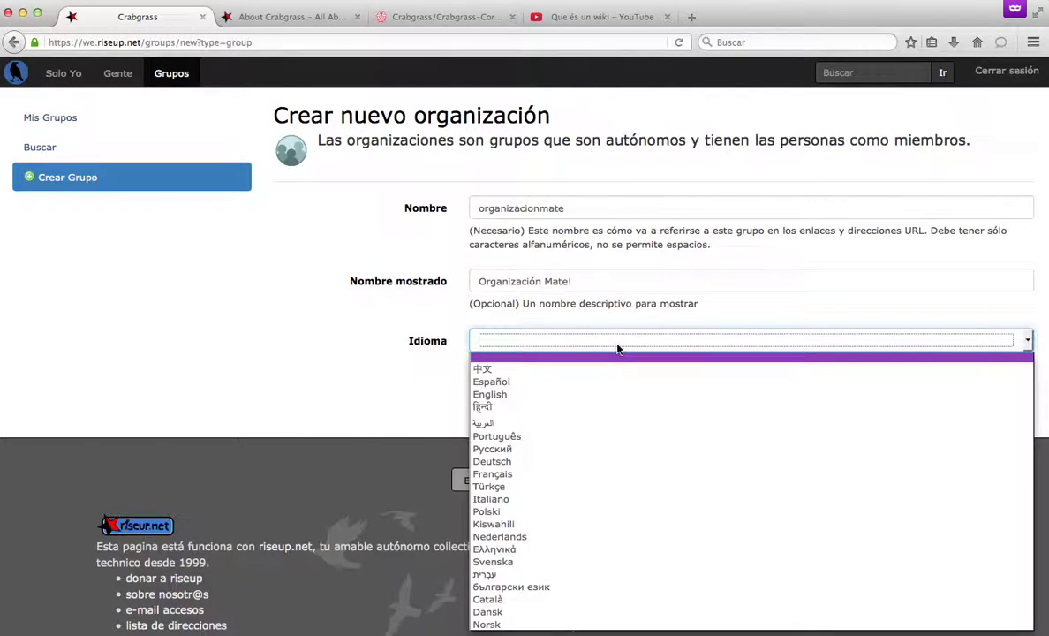
pyautogui.click(599, 380)
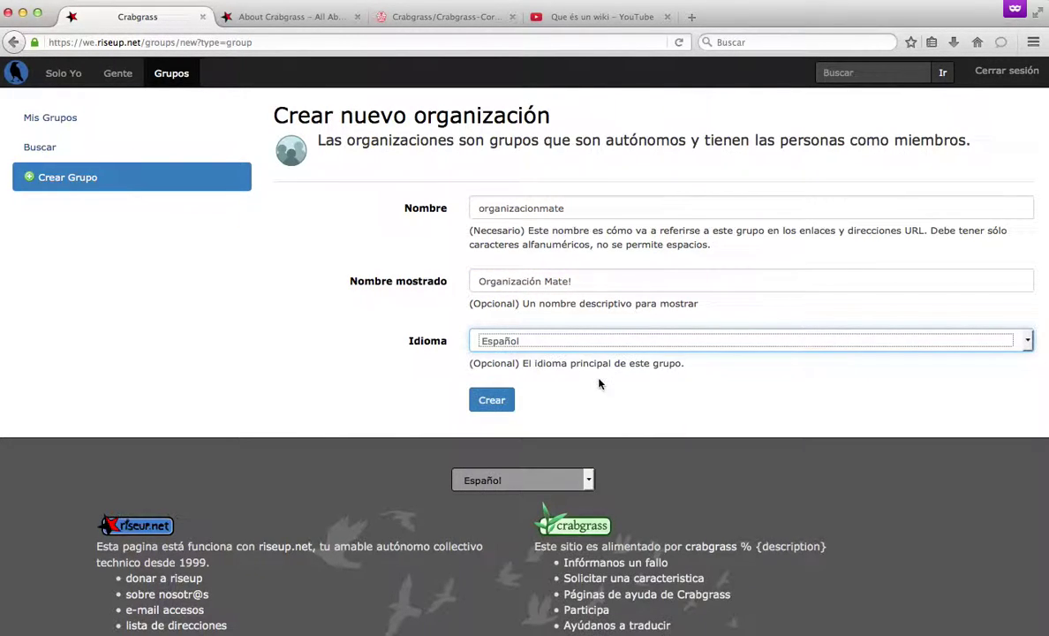
pyautogui.click(501, 399)
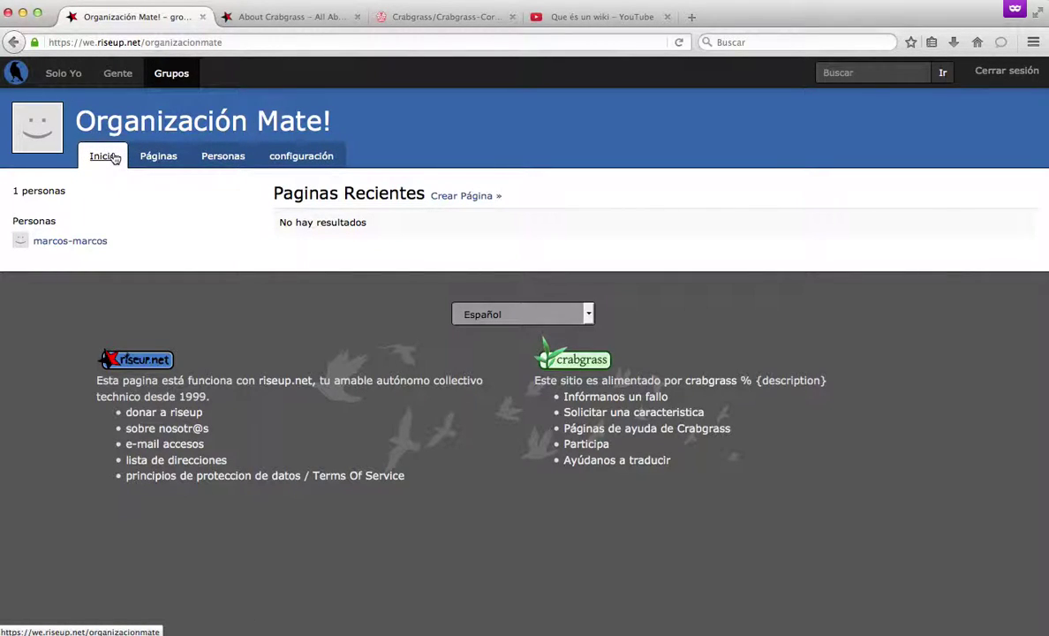
# Go through the groups directory to Organización Mate! and show its Páginas list.
pyautogui.click(63, 75)
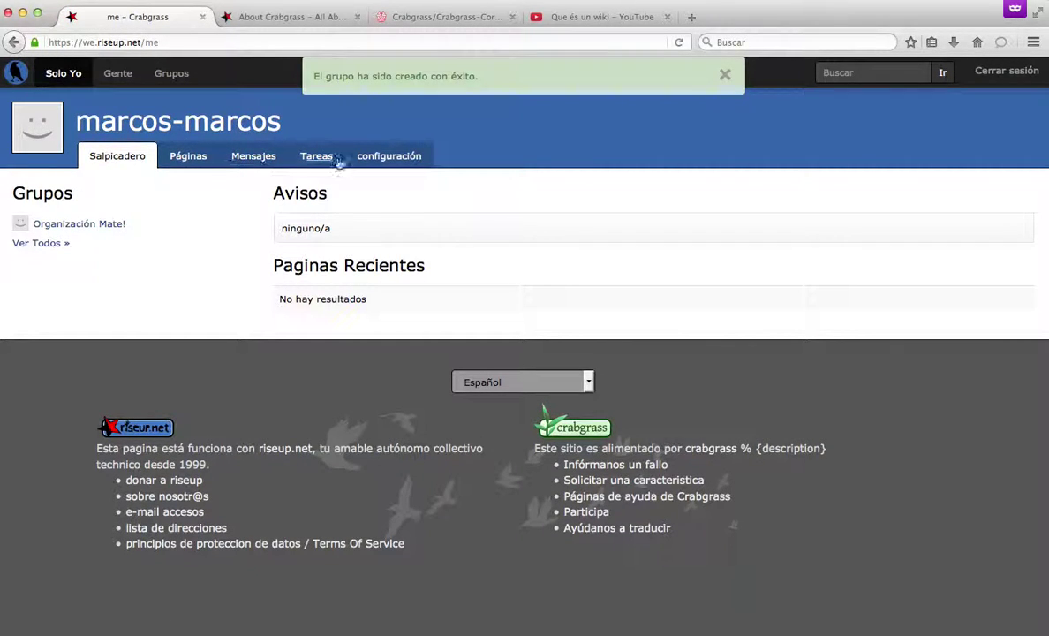
pyautogui.click(171, 74)
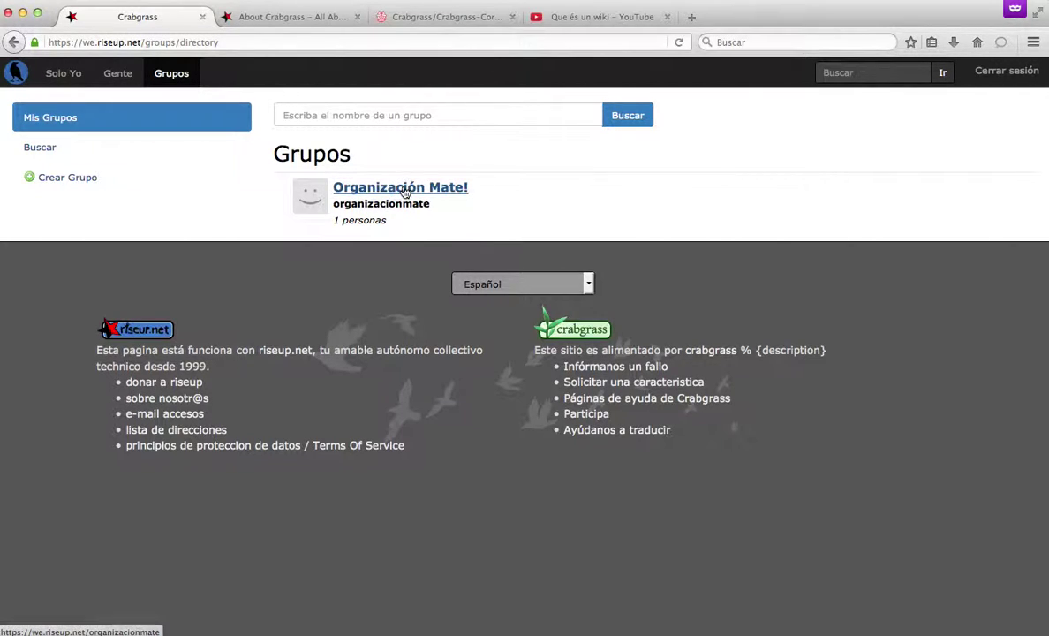
pyautogui.click(404, 190)
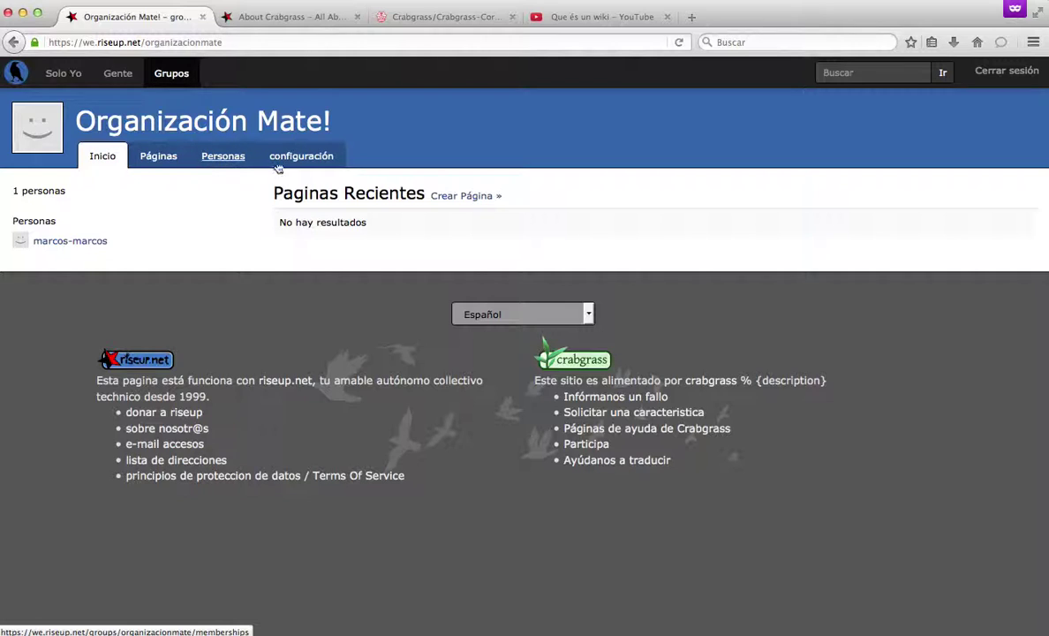
pyautogui.click(157, 165)
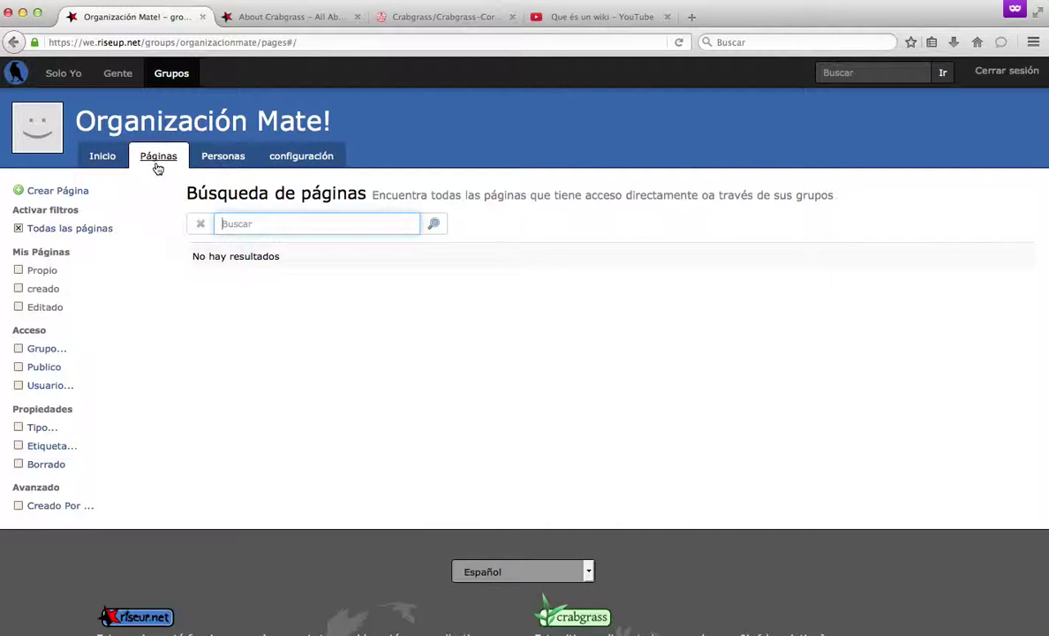
# Create a Wiki page titled 'Acta' for the group, leaving summary and tags blank.
pyautogui.click(76, 196)
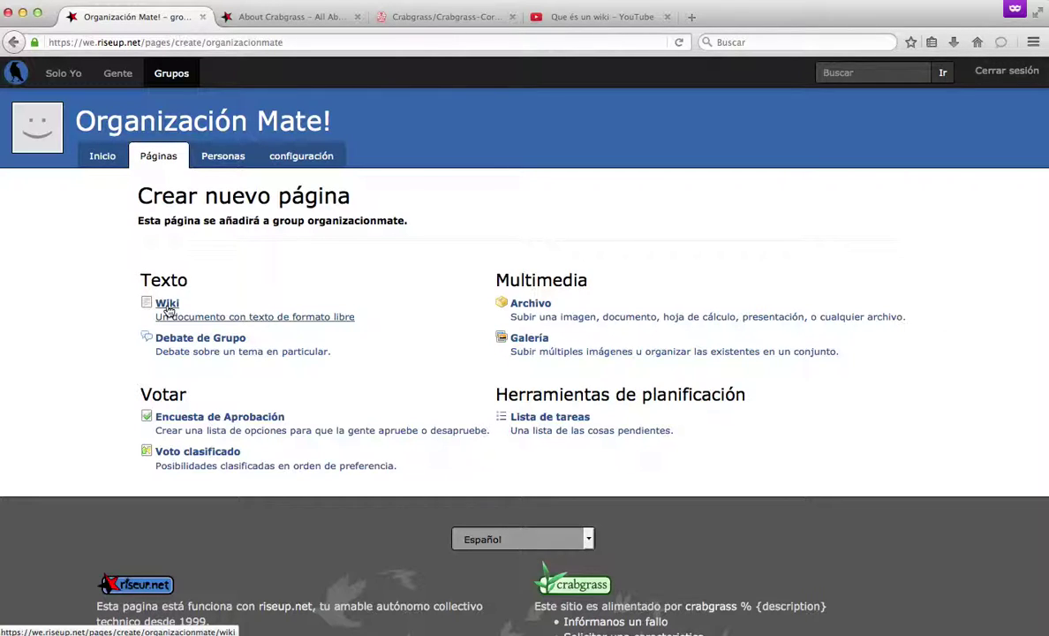
pyautogui.click(167, 304)
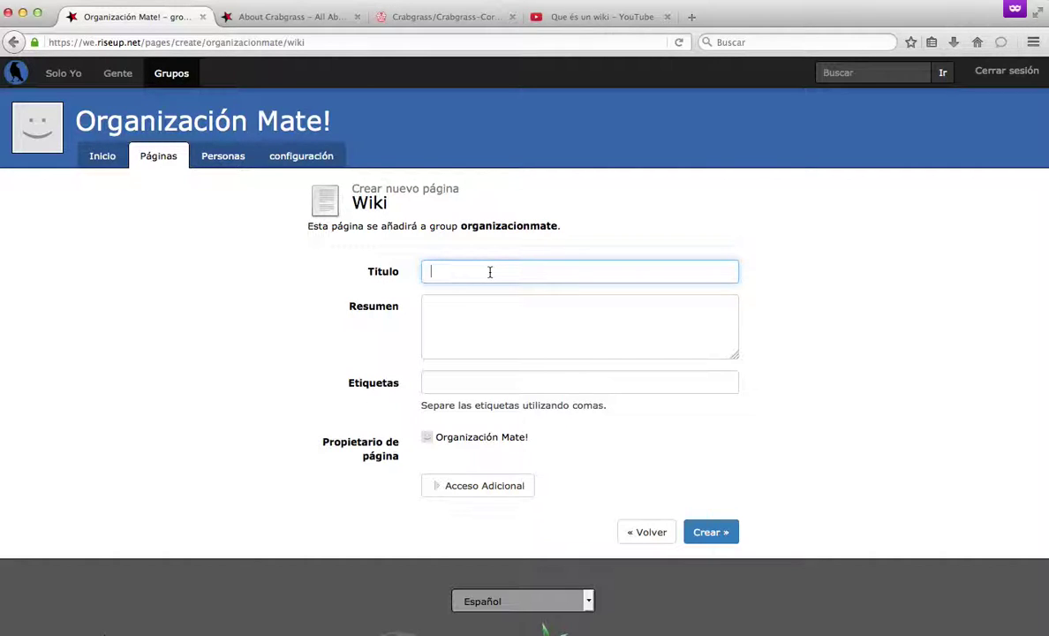
pyautogui.write('Acta')
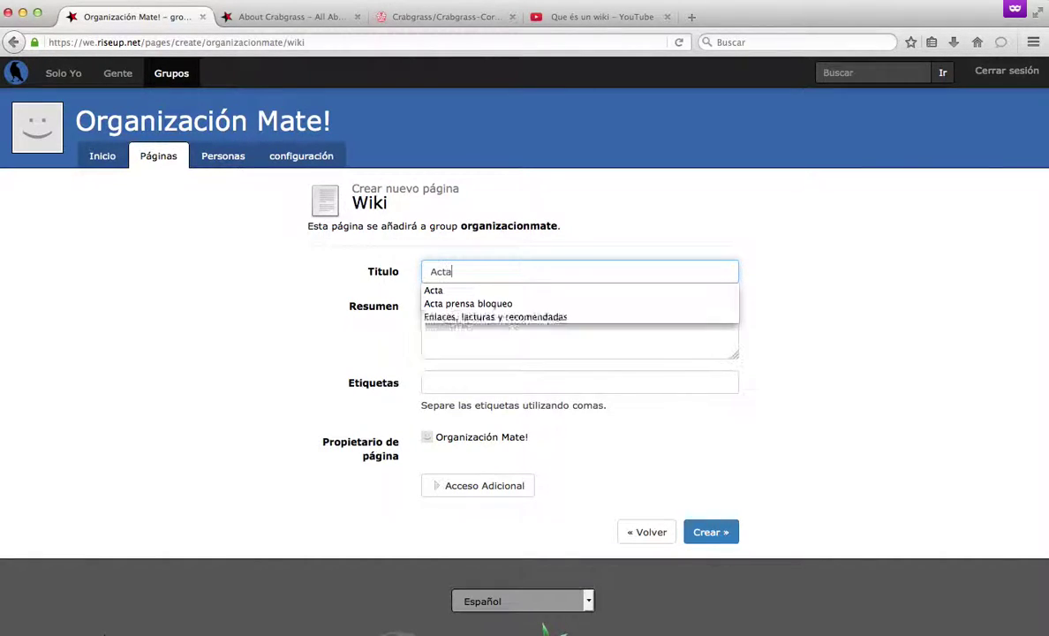
pyautogui.press('Tab')
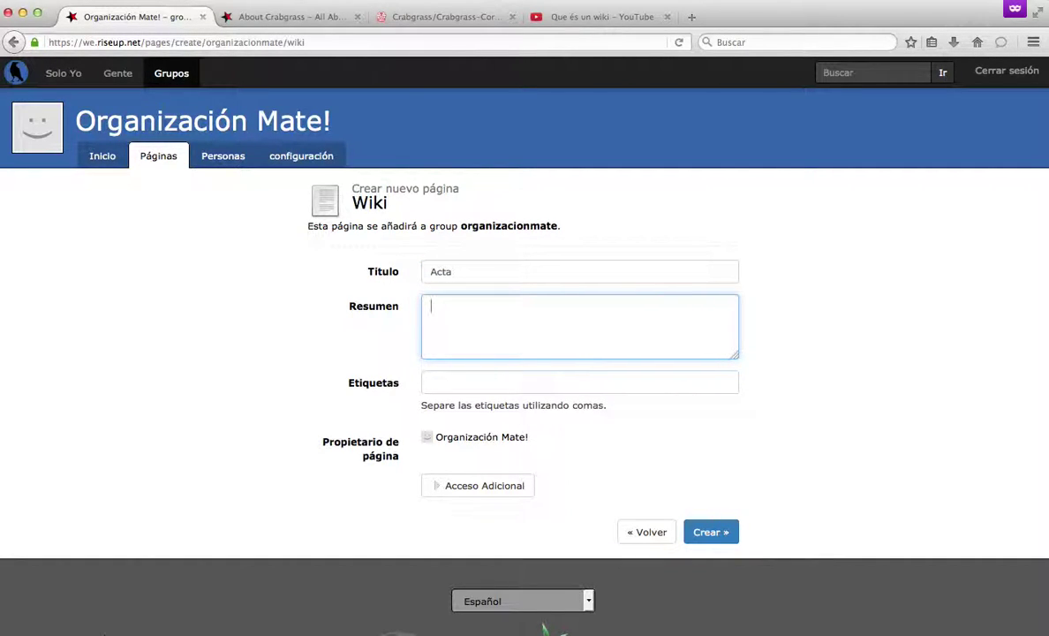
pyautogui.click(433, 382)
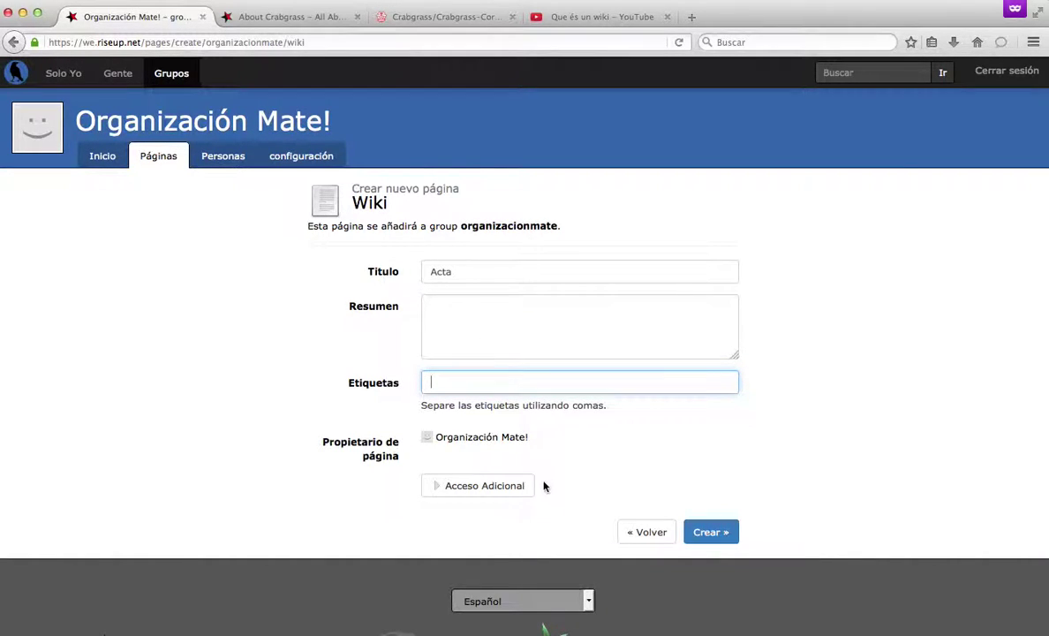
pyautogui.click(704, 532)
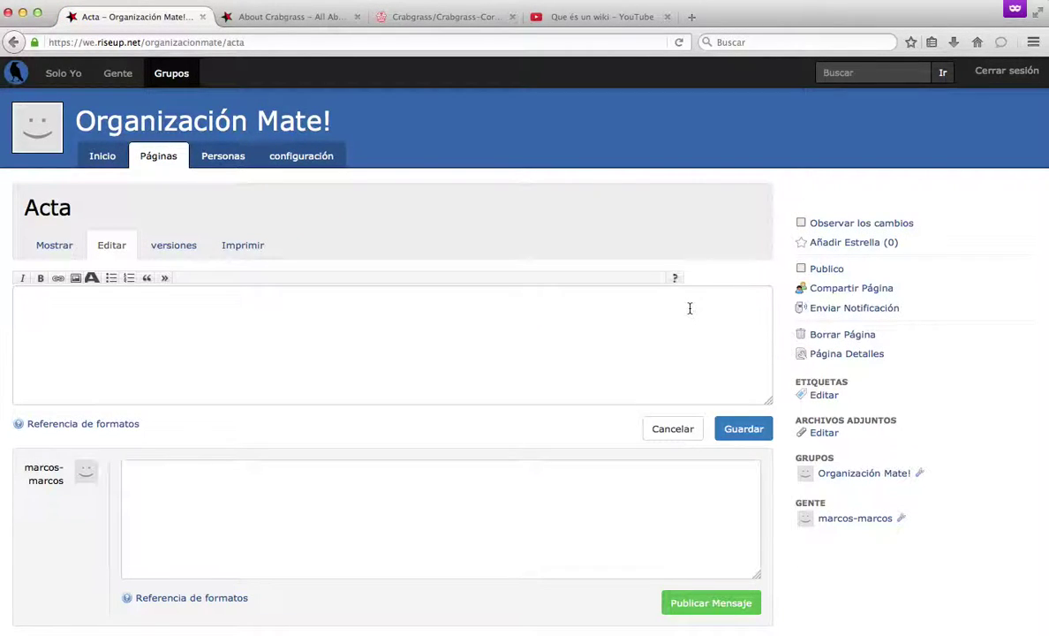
# Write the heading 'Acta de reunión 2016 043 17', 'Asistentes: tal y tal' and 'Horario: 298364'.
pyautogui.click(248, 356)
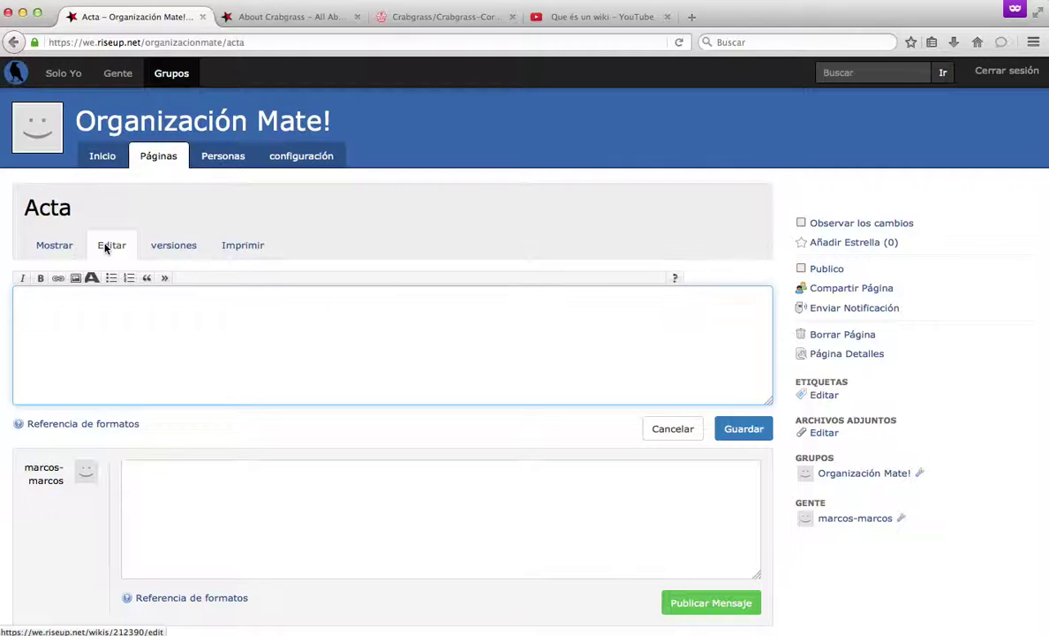
pyautogui.write('Acta')
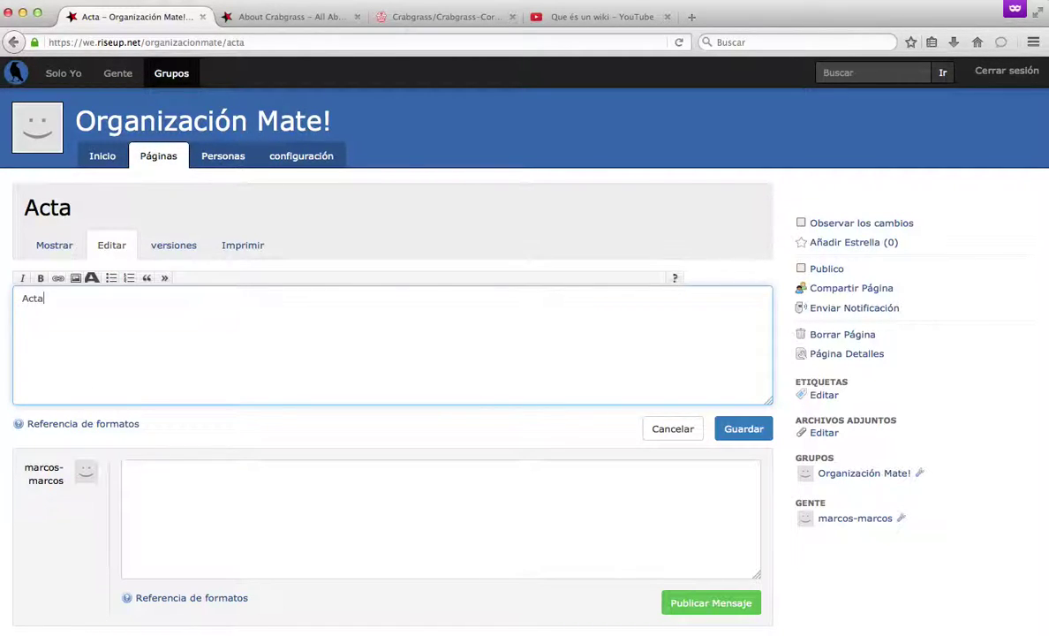
pyautogui.write(' de reunión 2016 04')
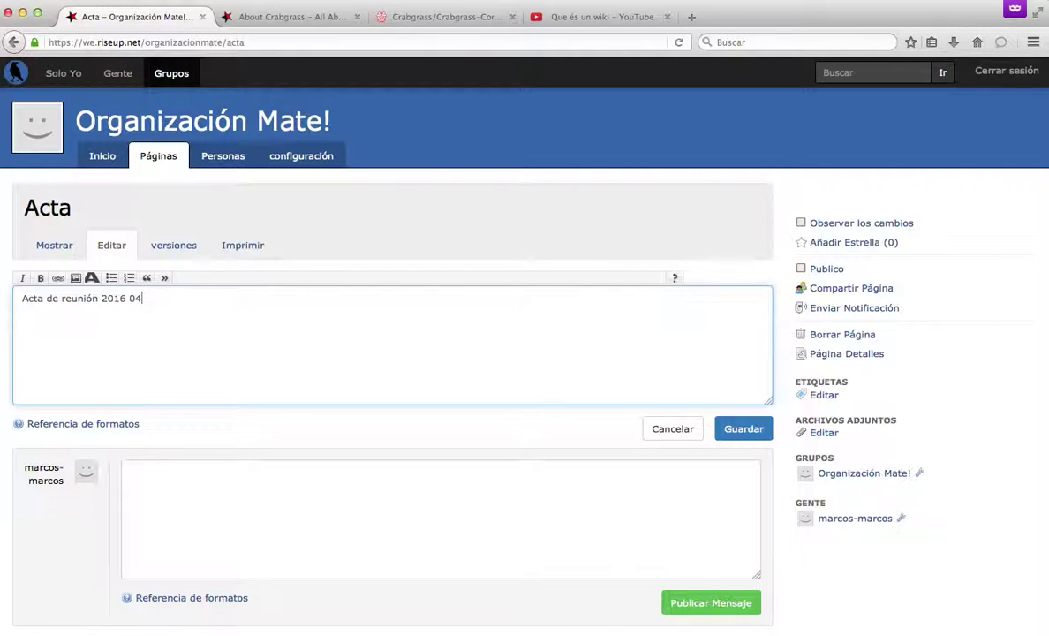
pyautogui.press('BackSpace')
pyautogui.write('3 17')
pyautogui.press('Return')
pyautogui.write('Asistentes: tal y tal')
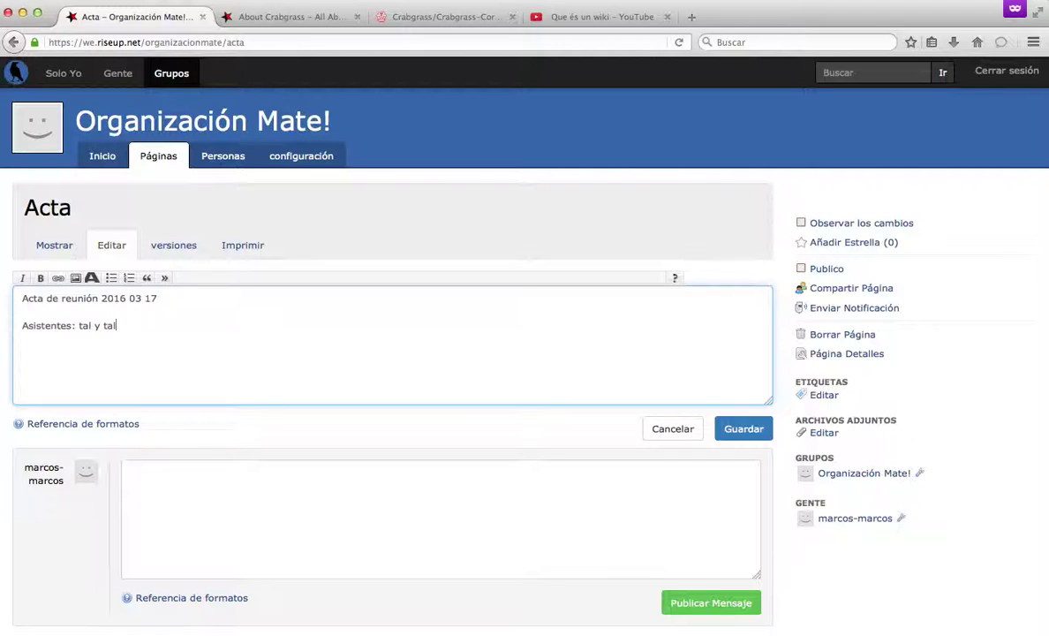
pyautogui.press('Return')
pyautogui.write('Horario: 298364')
# Add decisions: create a riseup, and social-media rota 'lunes: josé, martes, pepito'.
pyautogui.write('asldhgsd')
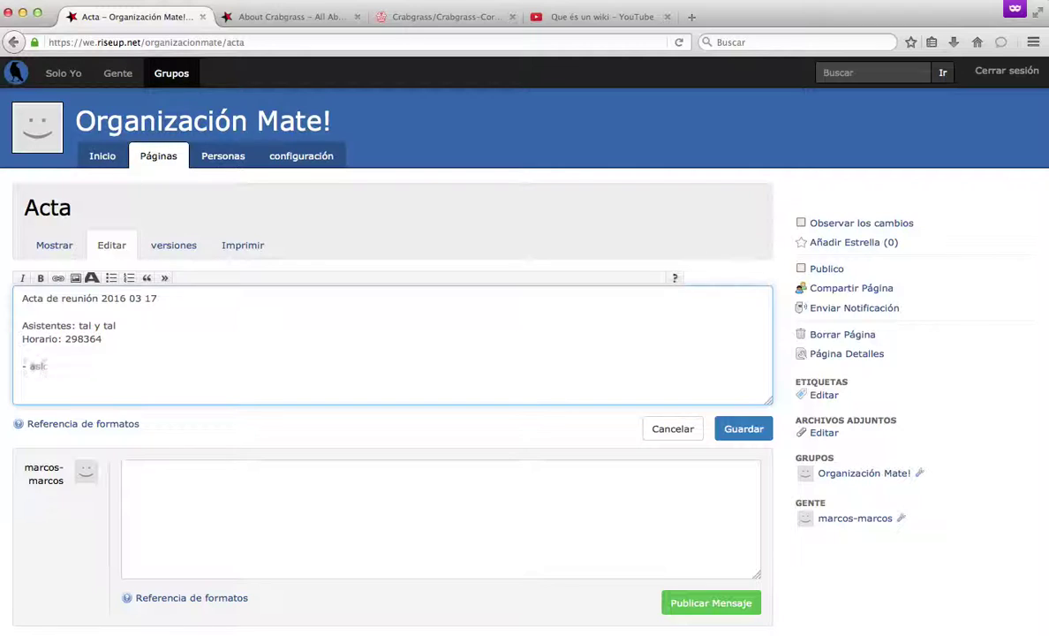
pyautogui.press('BackSpace')
pyautogui.press('BackSpace')
pyautogui.press('BackSpace')
pyautogui.press('BackSpace')
pyautogui.press('BackSpace')
pyautogui.press('BackSpace')
pyautogui.press('BackSpace')
pyautogui.press('BackSpace')
pyautogui.write('Se resolvió crear un riseup')
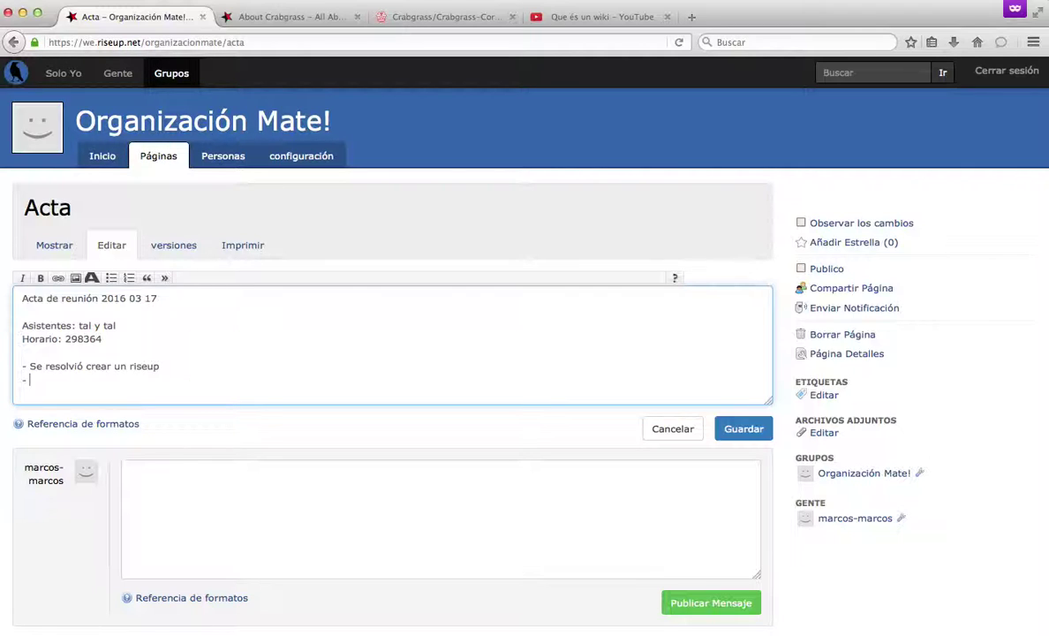
pyautogui.write('Se designaron')
pyautogui.write('horarios y días para la')
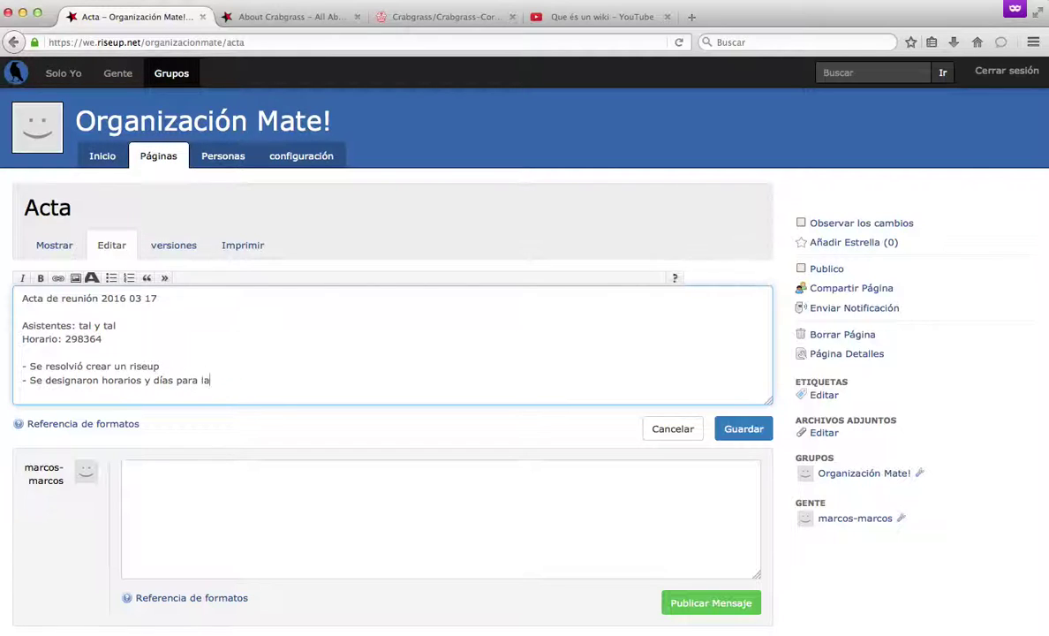
pyautogui.write(' atención de redes sociales')
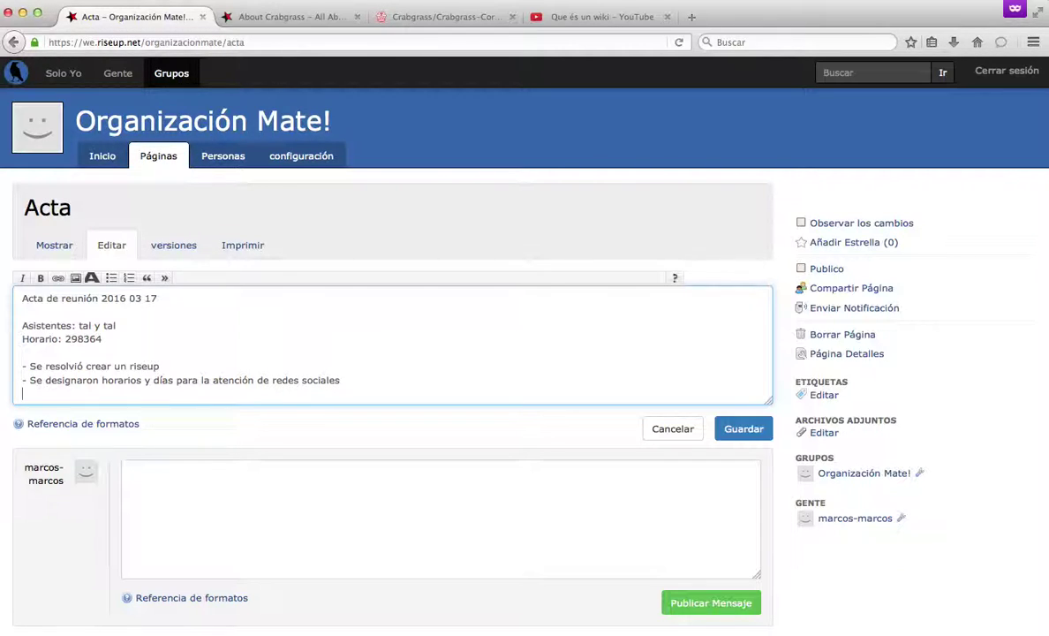
pyautogui.write(': lunes: josé, martes, pepito')
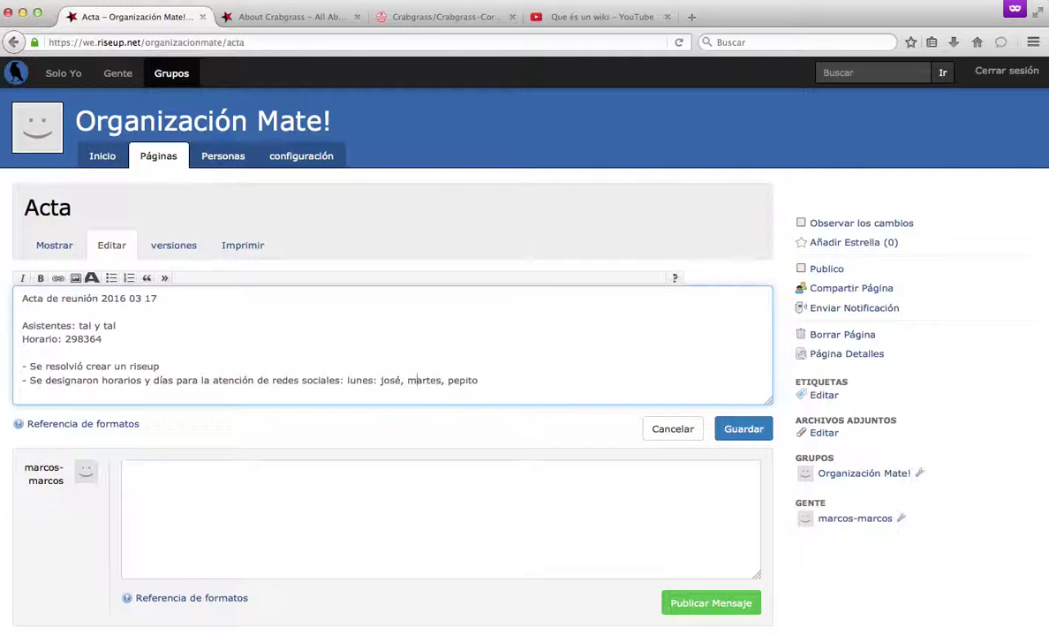
# Break the rota into 'lunes: josé,' and 'martes: pepito' lines and make the textarea taller.
pyautogui.click(346, 379)
pyautogui.press('Return')
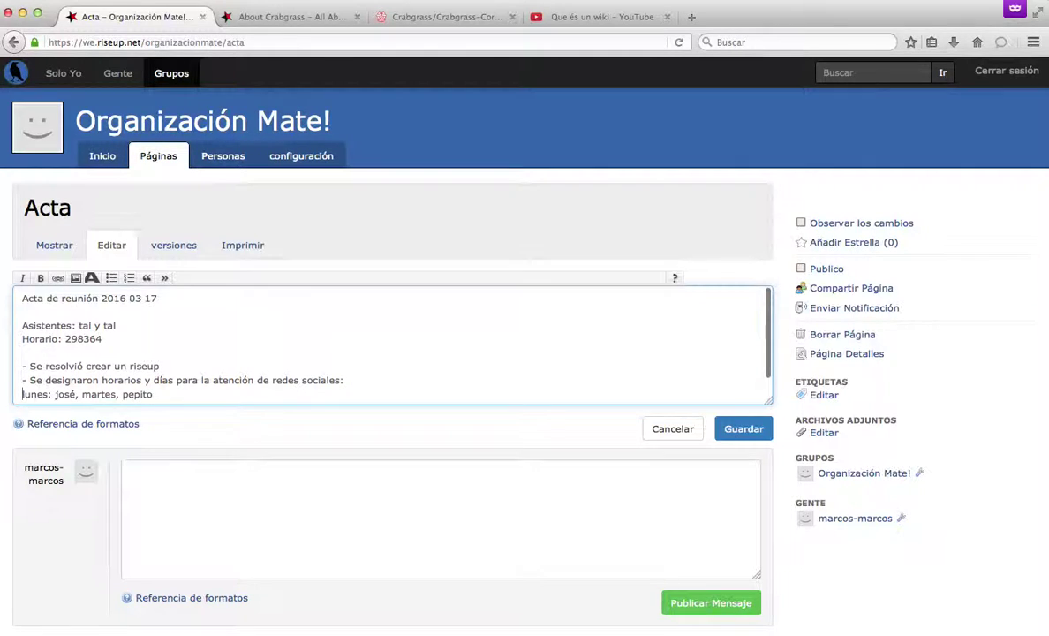
pyautogui.press('Right')
pyautogui.press('Right')
pyautogui.press('Right')
pyautogui.press('Right')
pyautogui.press('Right')
pyautogui.press('Right')
pyautogui.press('Right')
pyautogui.press('Right')
pyautogui.press('Right')
pyautogui.press('Right')
pyautogui.press('Right')
pyautogui.press('Right')
pyautogui.press('Return')
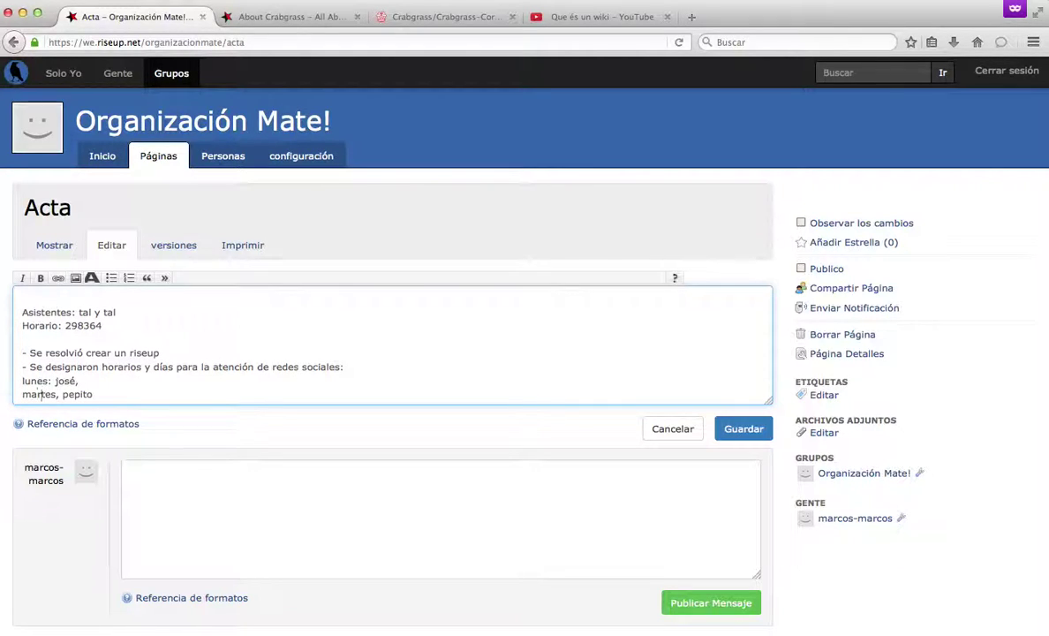
pyautogui.press('BackSpace')
pyautogui.write(':')
pyautogui.scroll(-1, 392, 345)
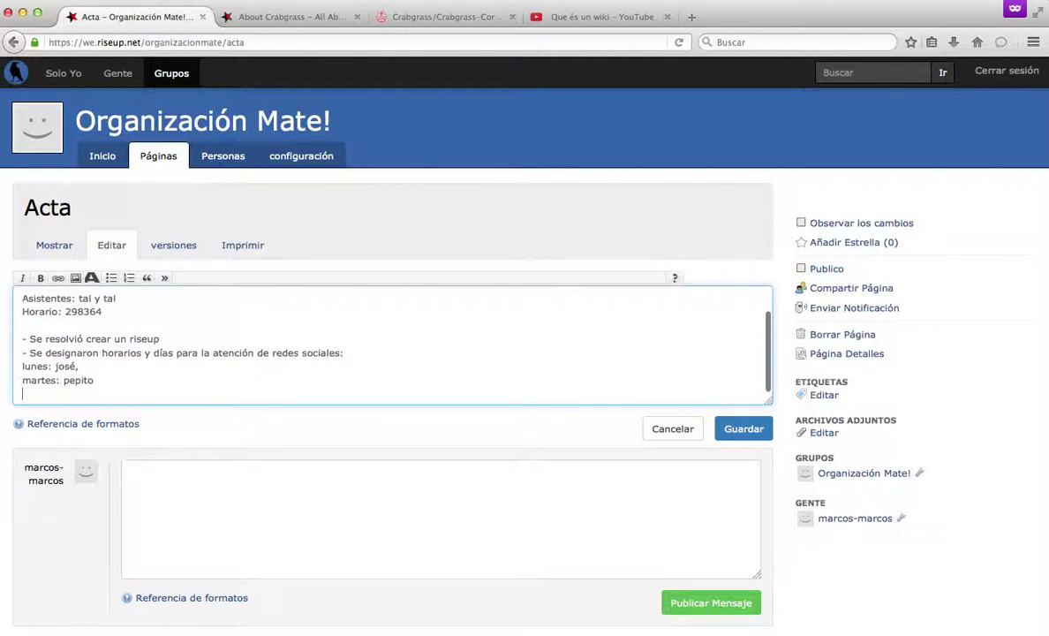
pyautogui.press('Return')
pyautogui.scroll(1, 44, 380)
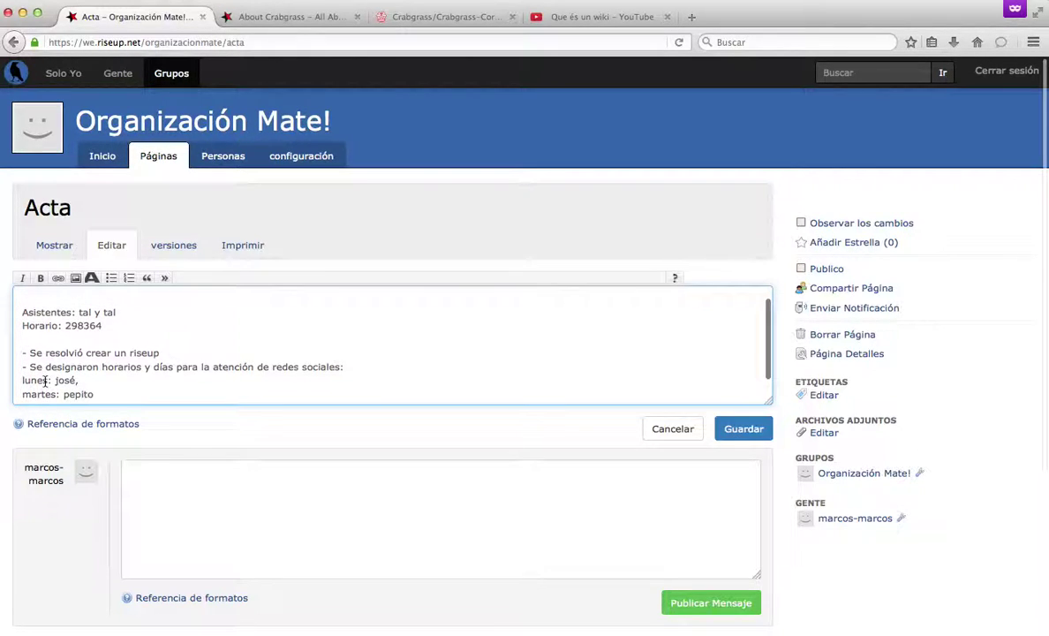
pyautogui.scroll(2, 45, 382)
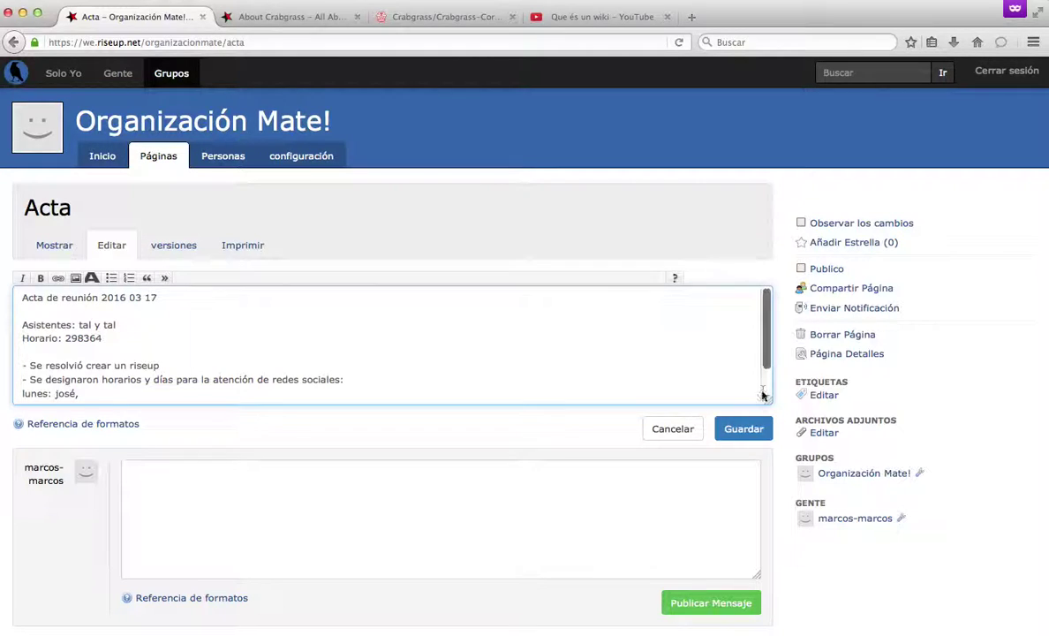
pyautogui.moveTo(768, 399); pyautogui.dragTo(766, 557)
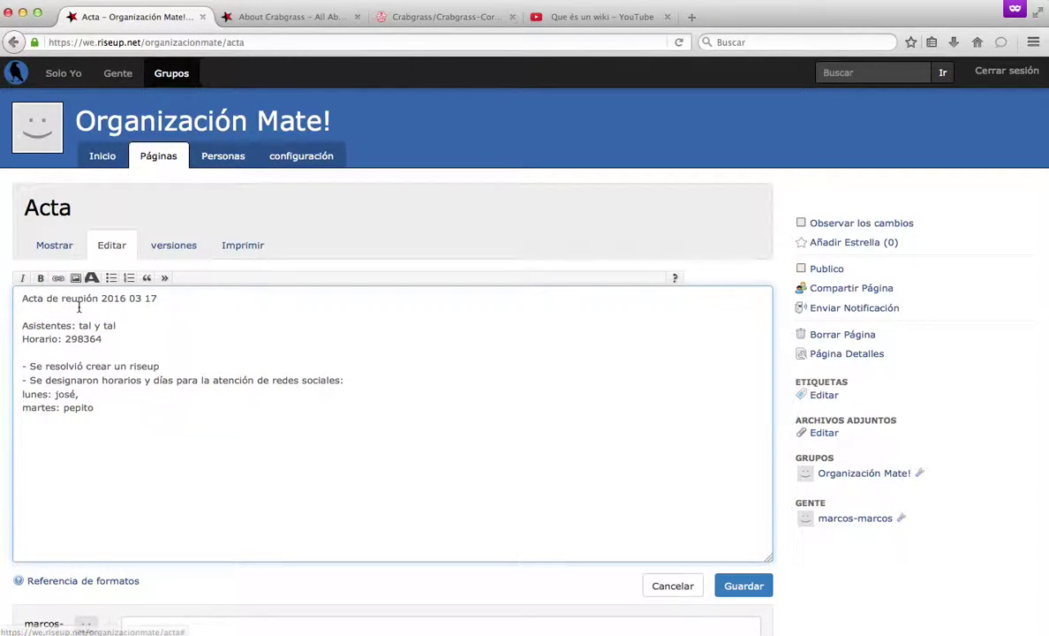
# Italicize 'Acta de reunión', save the Acta page, and reopen it for editing.
pyautogui.moveTo(100, 298); pyautogui.dragTo(22, 297)
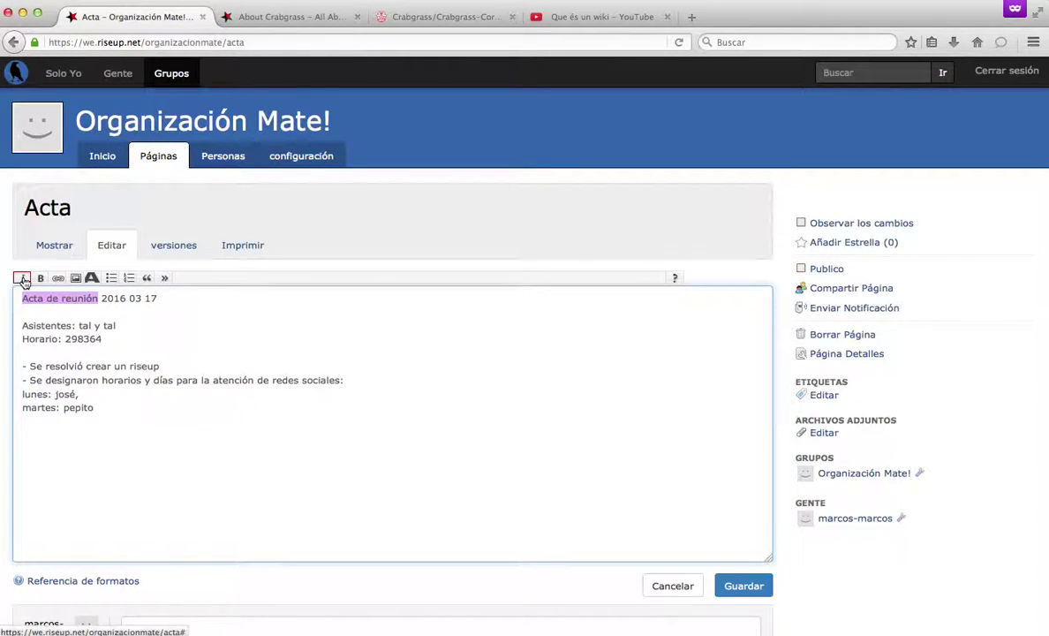
pyautogui.click(22, 278)
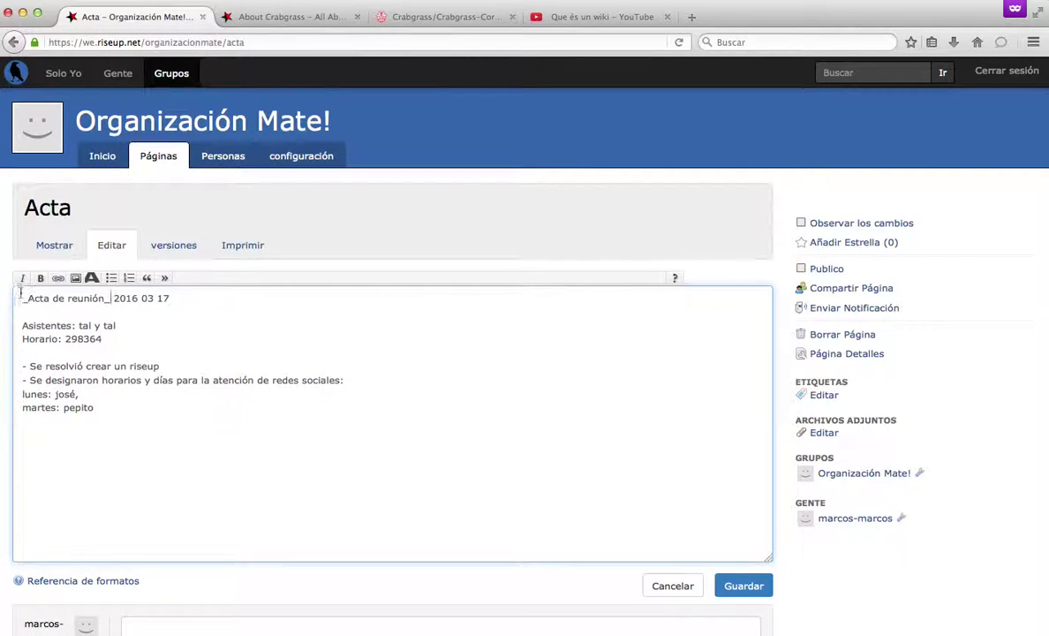
pyautogui.moveTo(23, 298); pyautogui.dragTo(109, 297)
pyautogui.click(110, 299)
pyautogui.click(740, 586)
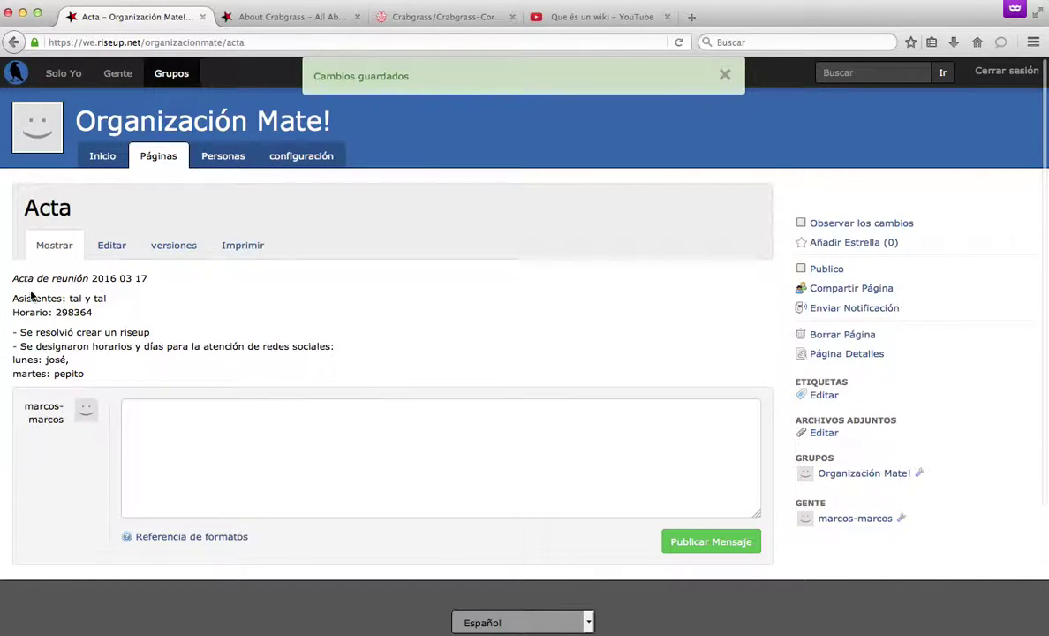
pyautogui.moveTo(13, 278); pyautogui.dragTo(78, 284)
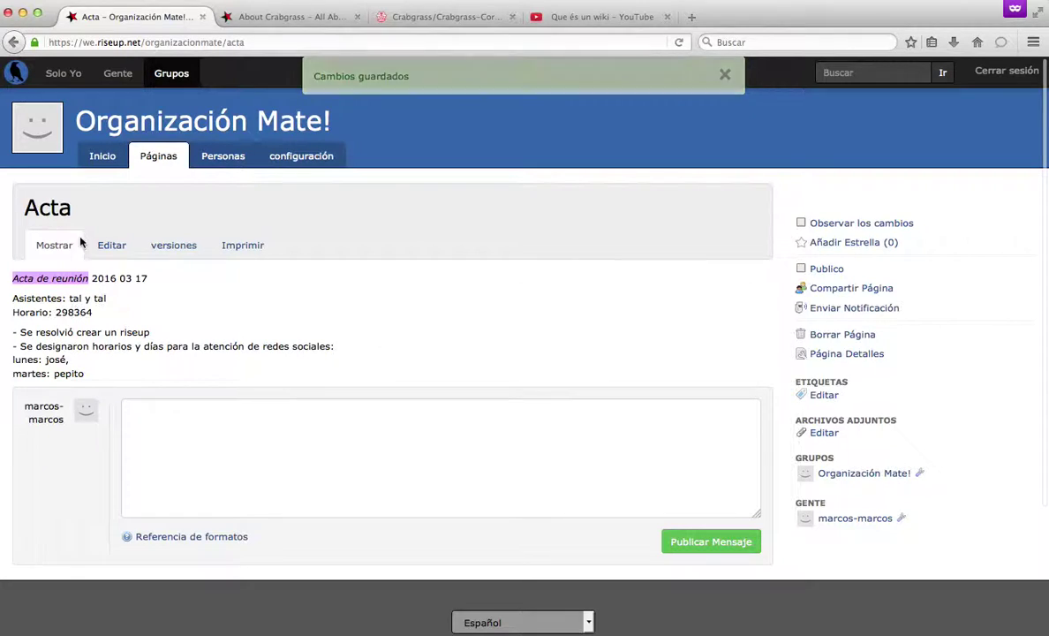
pyautogui.click(112, 244)
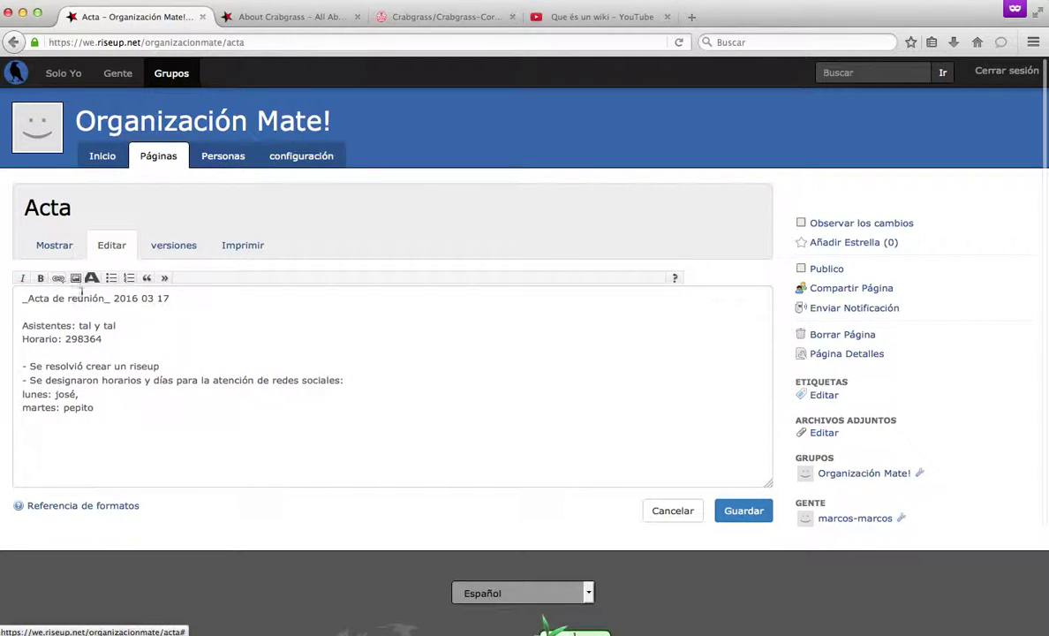
# Insert two blank lines above the Acta title.
pyautogui.moveTo(24, 297); pyautogui.dragTo(103, 297)
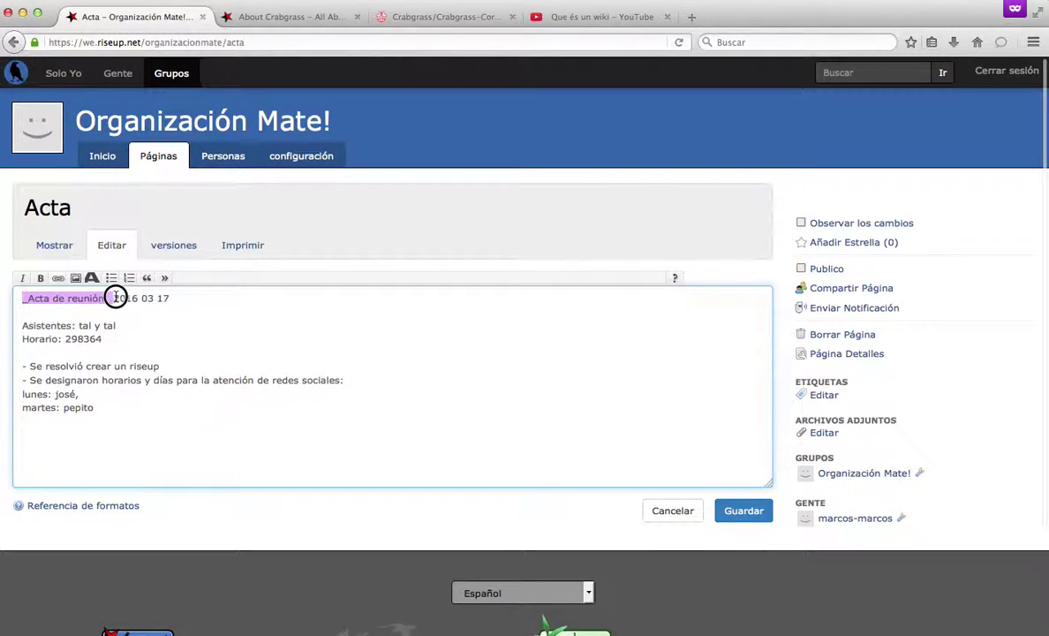
pyautogui.click(109, 315)
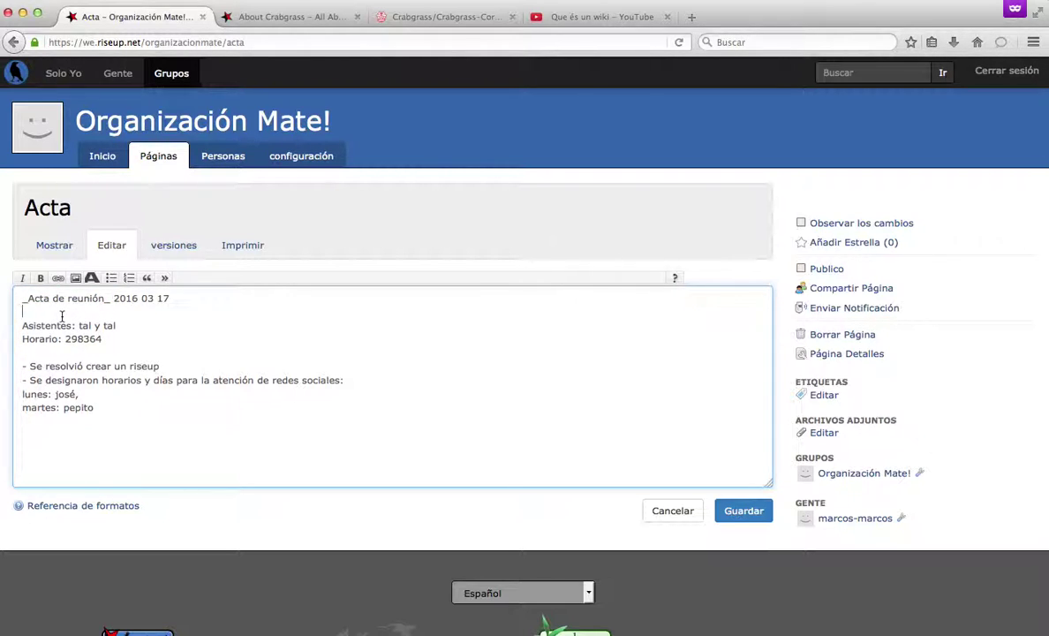
pyautogui.press('Up')
pyautogui.press('Return')
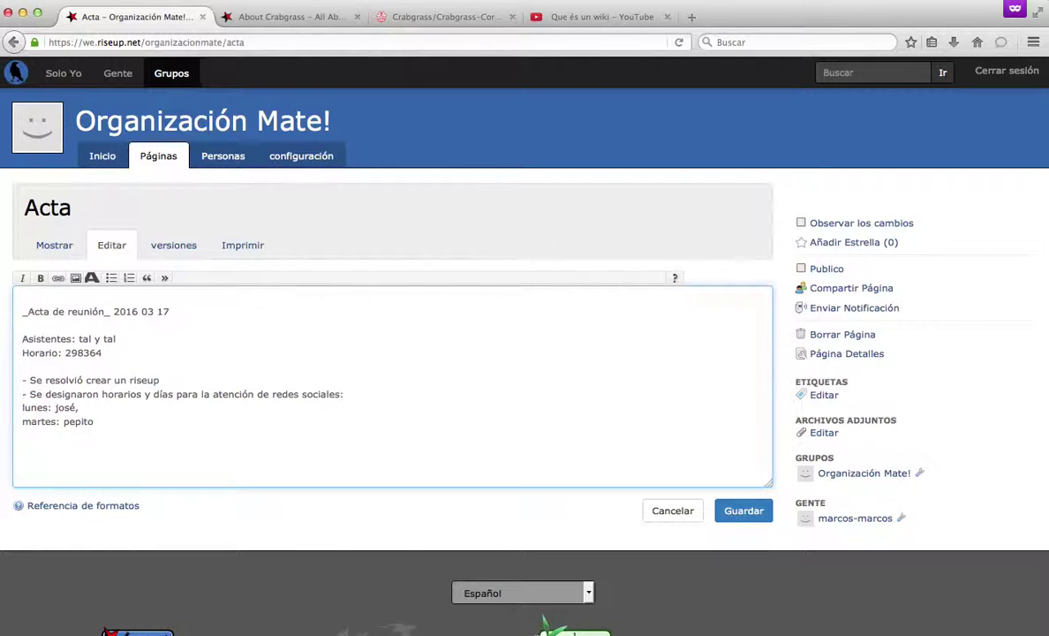
pyautogui.press('Return')
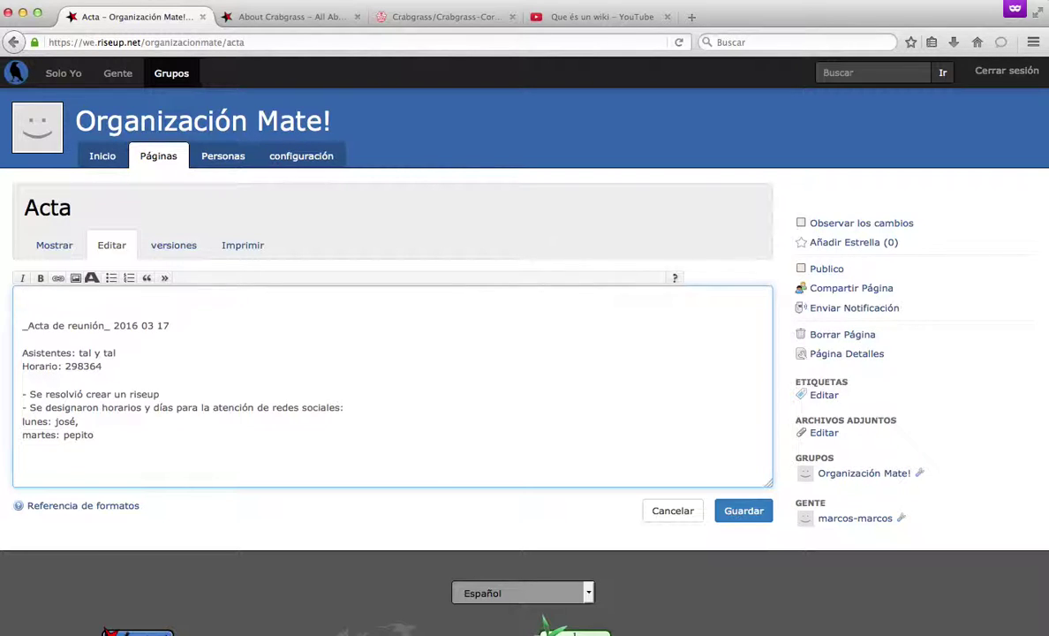
# Make the 'Asistentes:' label bold and restore the blank line before it.
pyautogui.moveTo(74, 352); pyautogui.dragTo(17, 352)
pyautogui.click(40, 278)
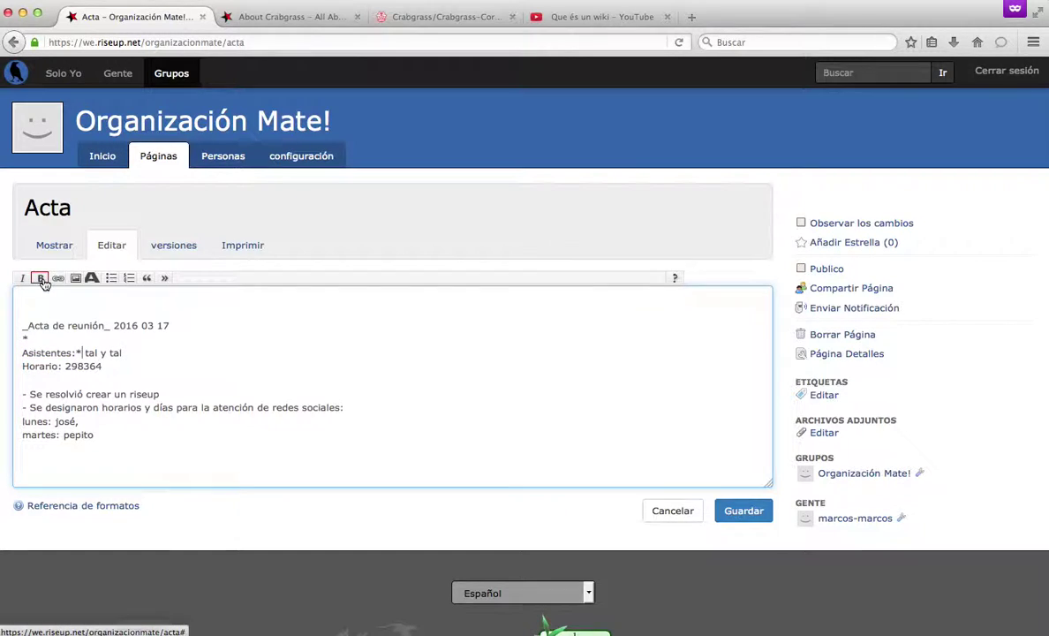
pyautogui.click(44, 340)
pyautogui.press('Right')
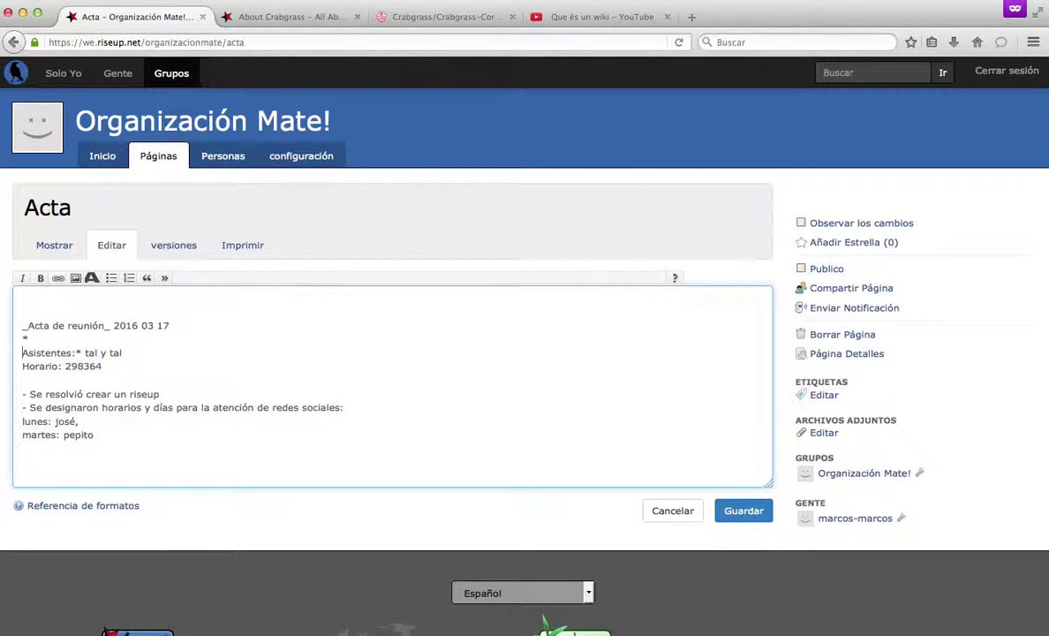
pyautogui.press('BackSpace')
pyautogui.press('Return')
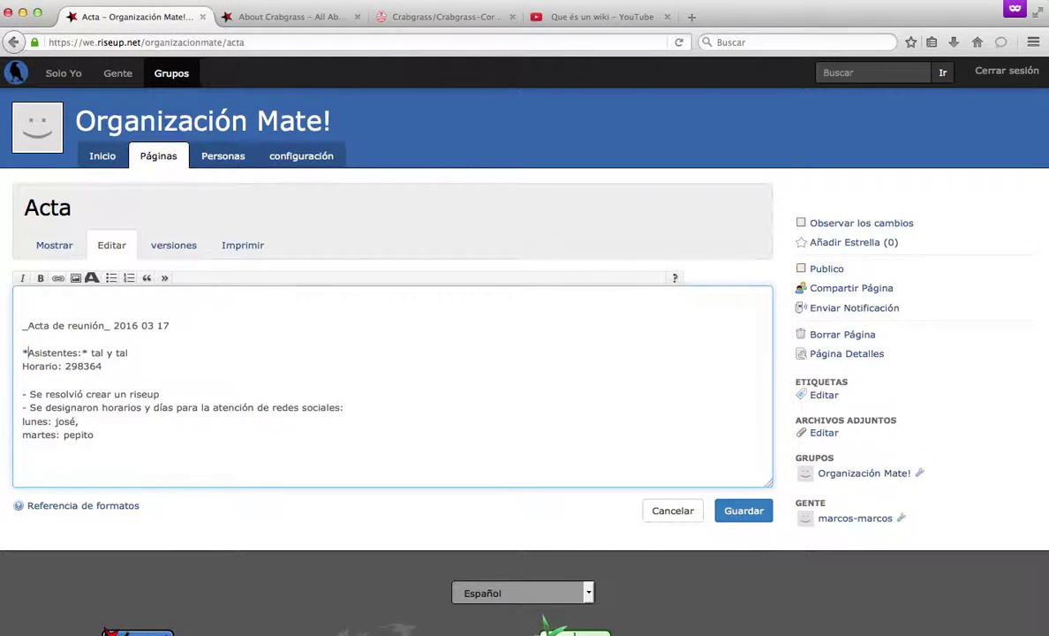
pyautogui.click(83, 352)
pyautogui.moveTo(175, 393); pyautogui.dragTo(128, 393)
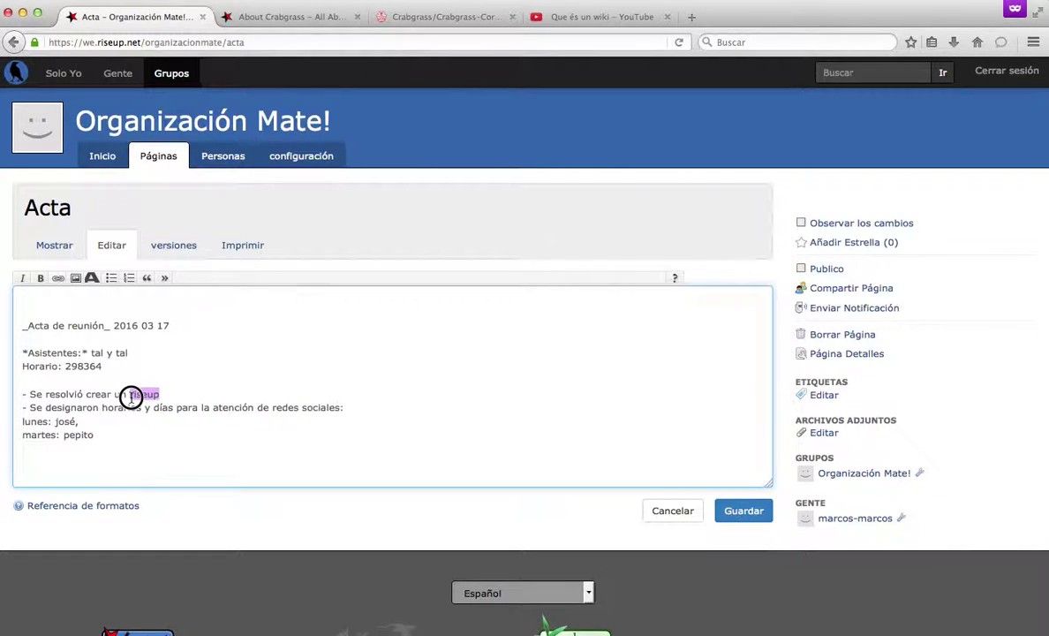
pyautogui.write('t')
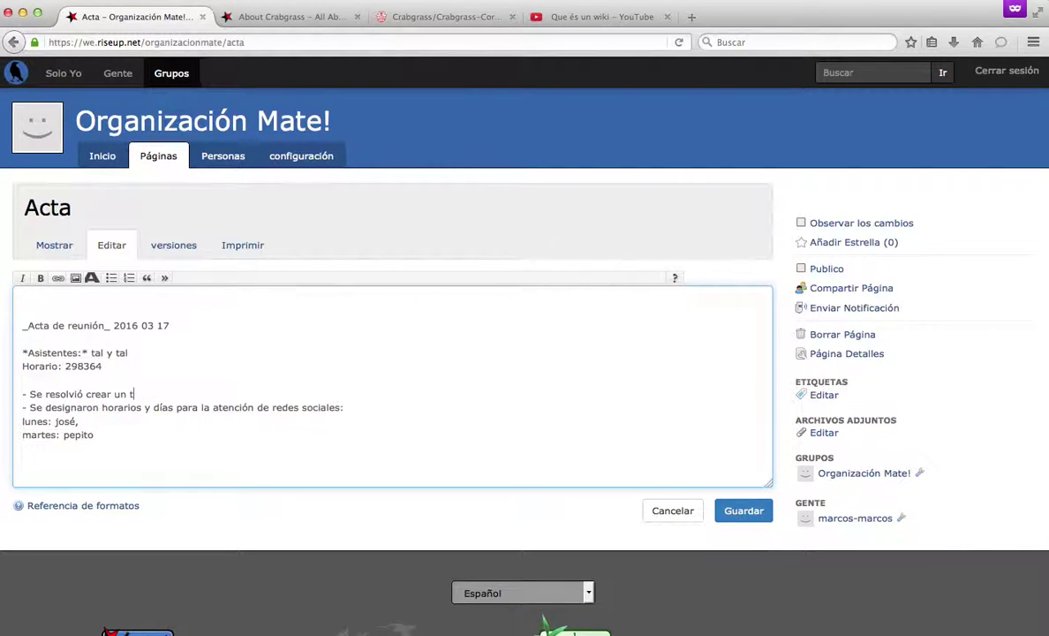
pyautogui.write('witter')
pyautogui.hotkey('shift', 'Left')
pyautogui.hotkey('shift', 'Left')
pyautogui.hotkey('shift', 'Left')
pyautogui.hotkey('shift', 'Left')
pyautogui.hotkey('shift', 'Left')
pyautogui.hotkey('shift', 'Left')
pyautogui.hotkey('shift', 'Left')
pyautogui.click(162, 394)
pyautogui.write('twitter @orgmate')
pyautogui.hotkey('shift', 'Left')
pyautogui.hotkey('shift', 'Left')
pyautogui.hotkey('shift', 'Left')
pyautogui.hotkey('shift', 'Left')
pyautogui.hotkey('shift', 'Left')
pyautogui.hotkey('shift', 'Left')
pyautogui.hotkey('shift', 'Left')
pyautogui.hotkey('shift', 'Left')
pyautogui.press('super+c')
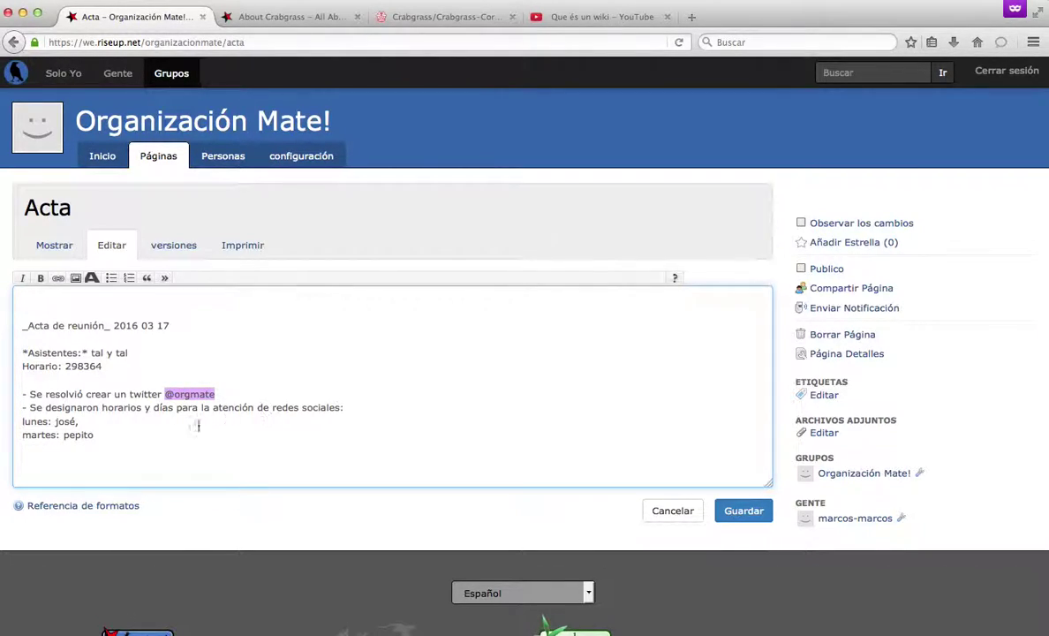
pyautogui.moveTo(130, 395); pyautogui.dragTo(161, 395)
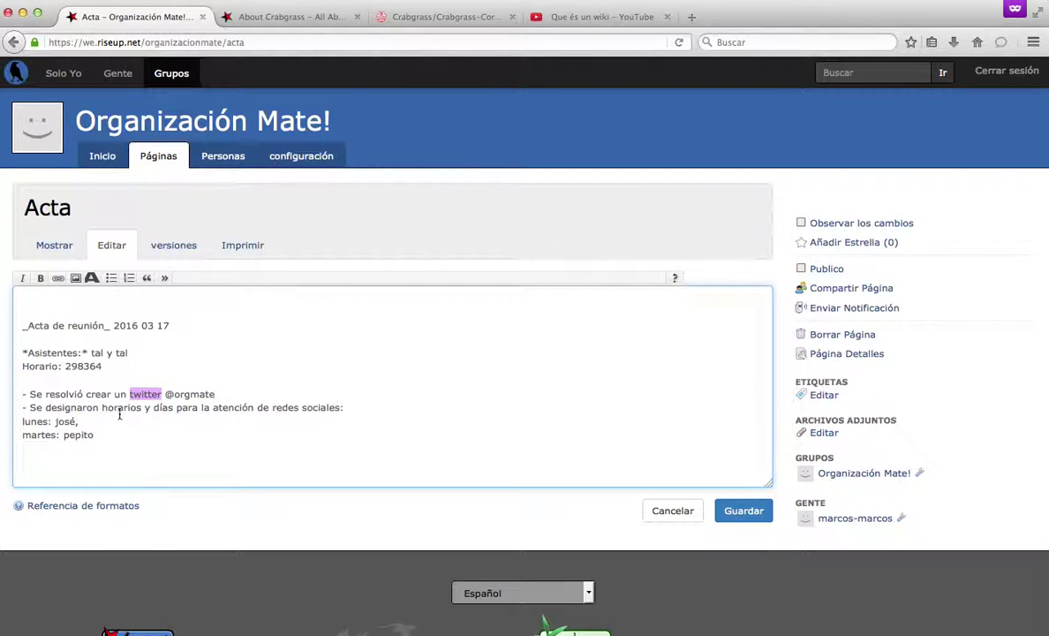
pyautogui.click(58, 278)
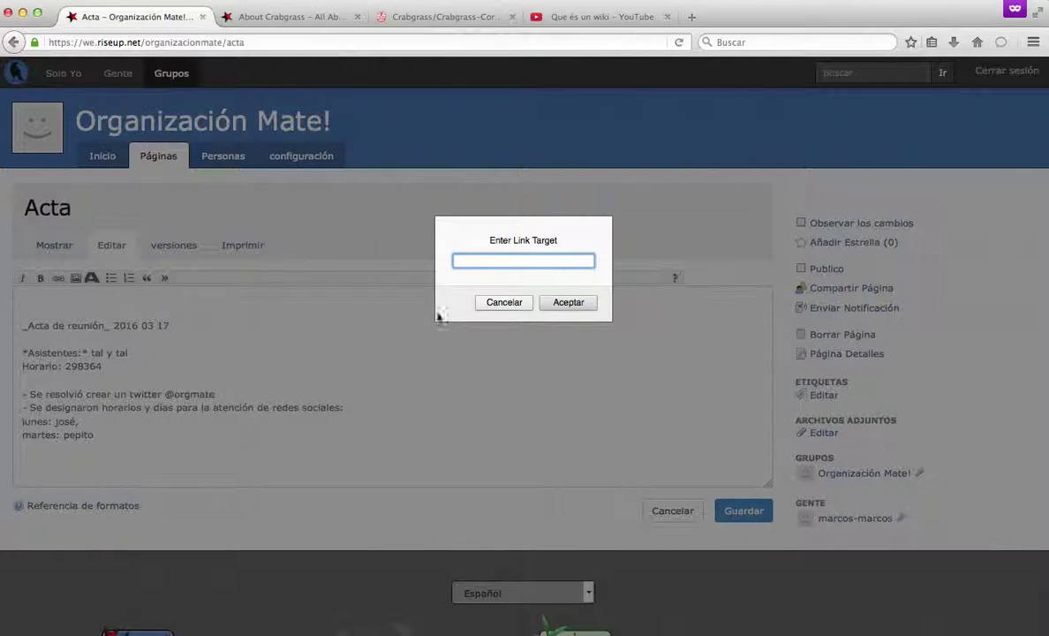
pyautogui.press('super+v')
pyautogui.press('BackSpace')
pyautogui.write('www.twitter.com/')
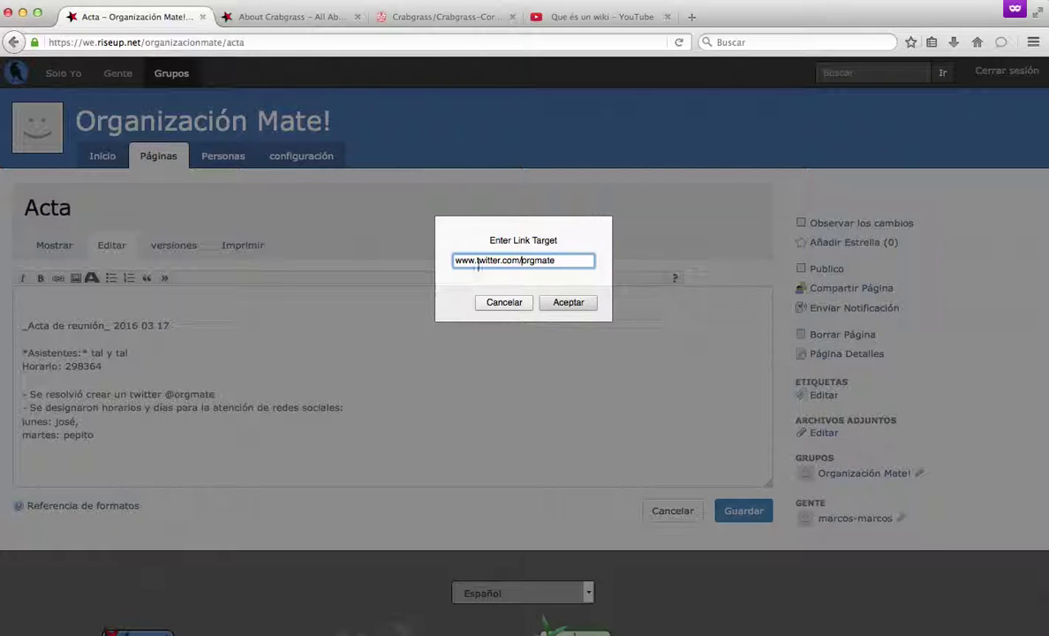
pyautogui.click(569, 303)
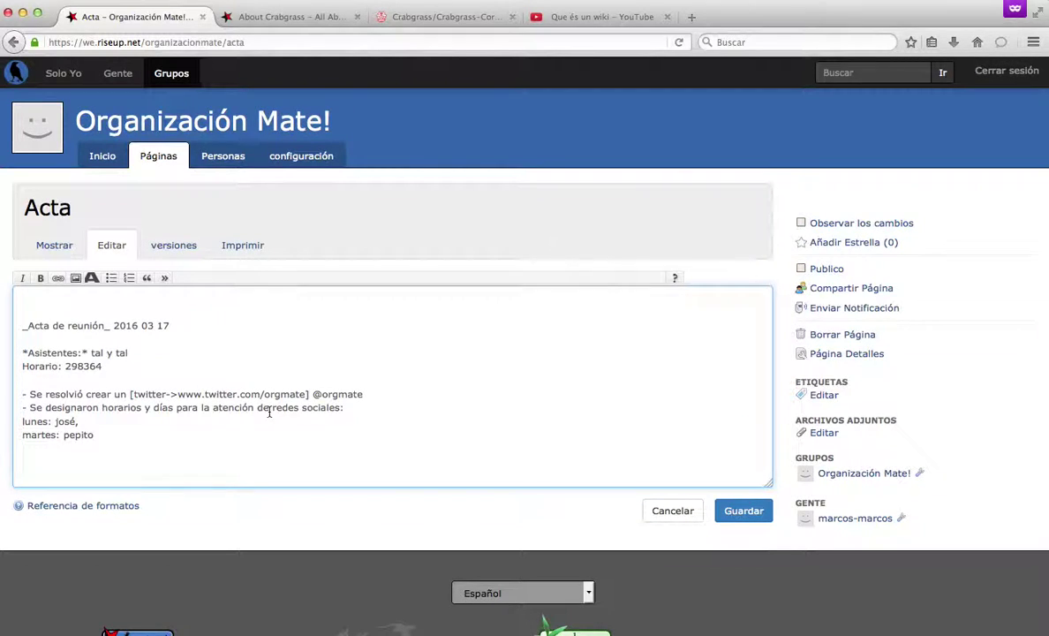
# Check the new link markup and save the Acta page.
pyautogui.moveTo(312, 397); pyautogui.dragTo(130, 391)
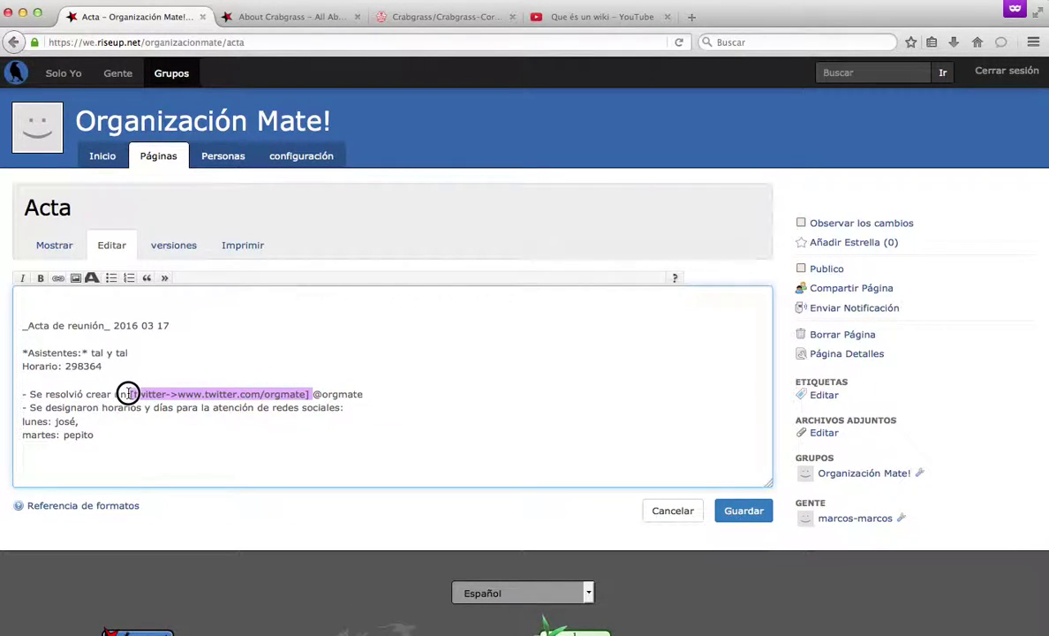
pyautogui.click(139, 393)
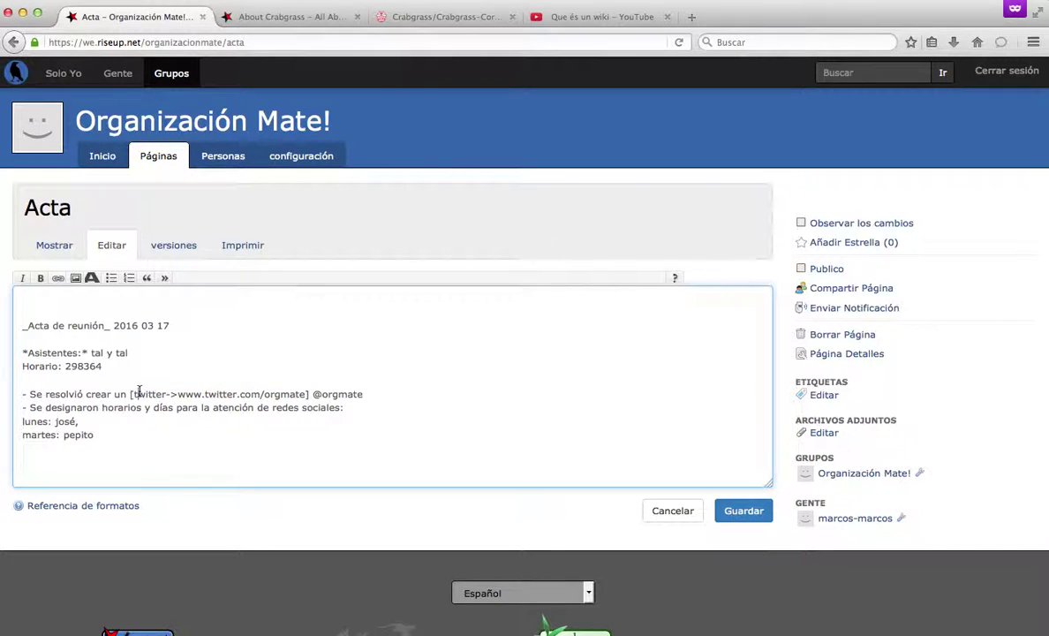
pyautogui.moveTo(133, 394); pyautogui.dragTo(175, 395)
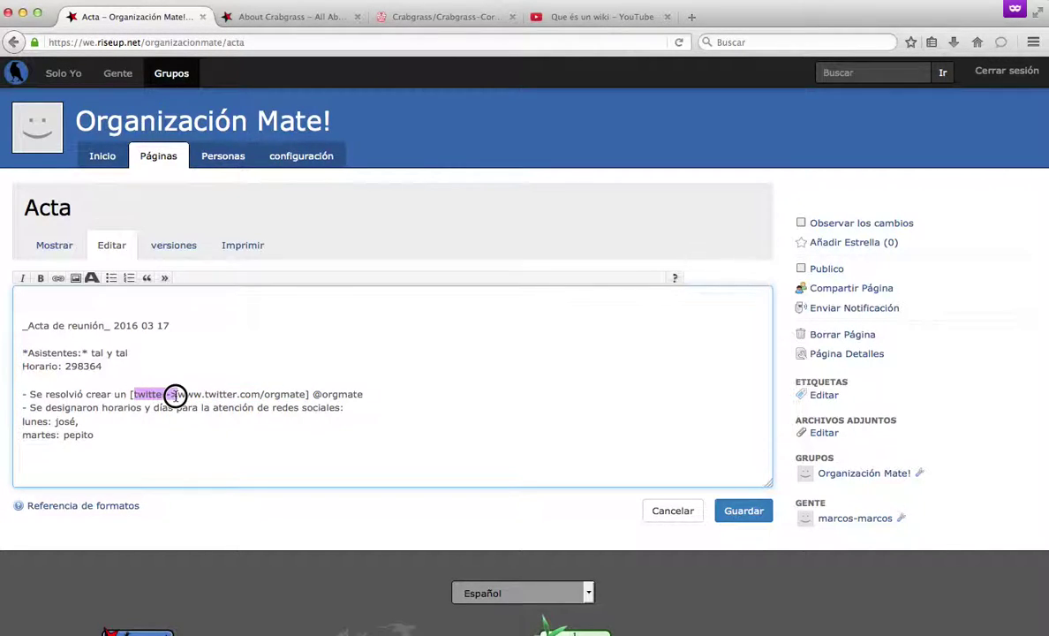
pyautogui.click(204, 394)
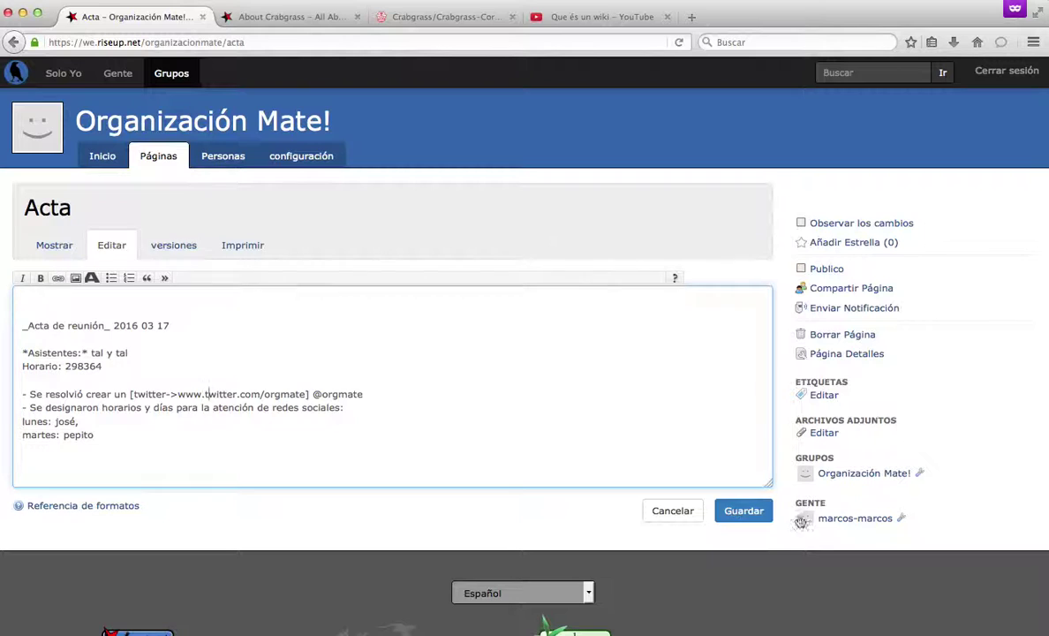
pyautogui.click(740, 524)
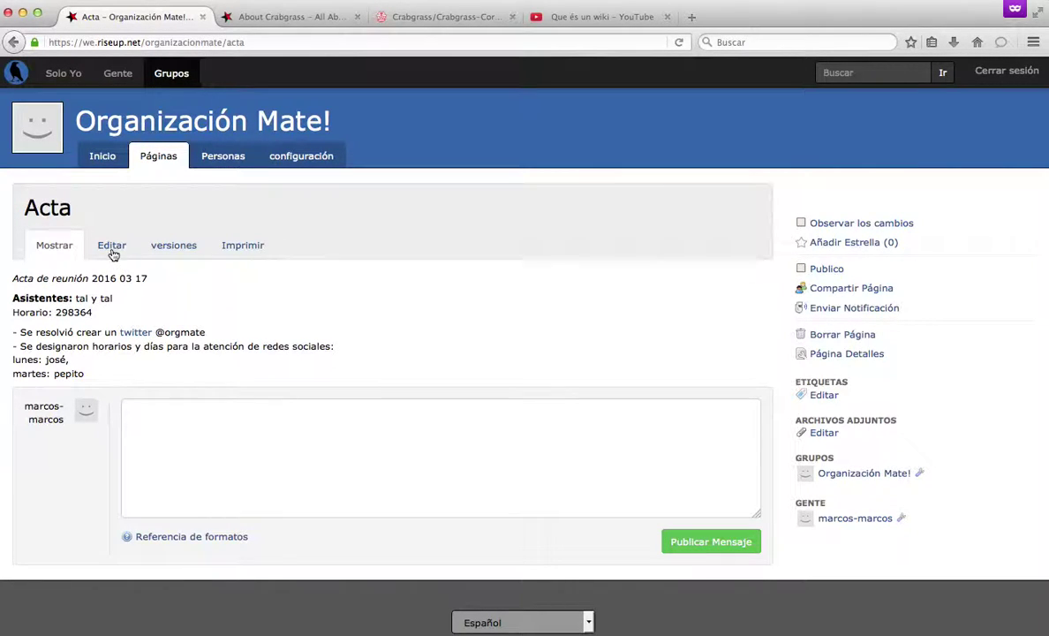
# Open the Acta page for editing and add an opening bracket before 'redes sociales:'.
pyautogui.moveTo(71, 299); pyautogui.dragTo(25, 298)
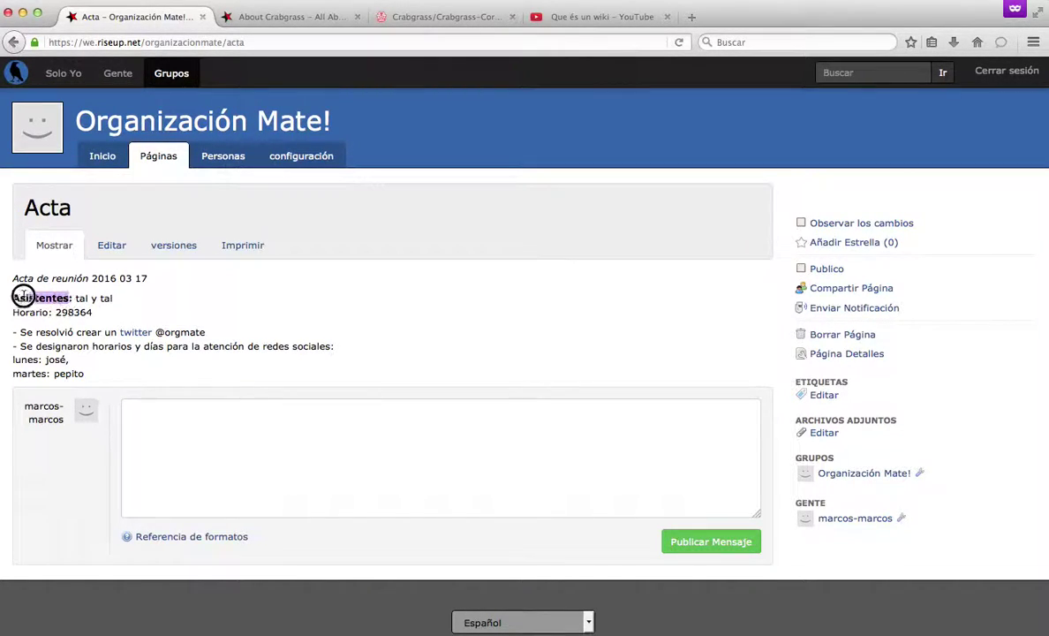
pyautogui.click(112, 284)
pyautogui.click(119, 249)
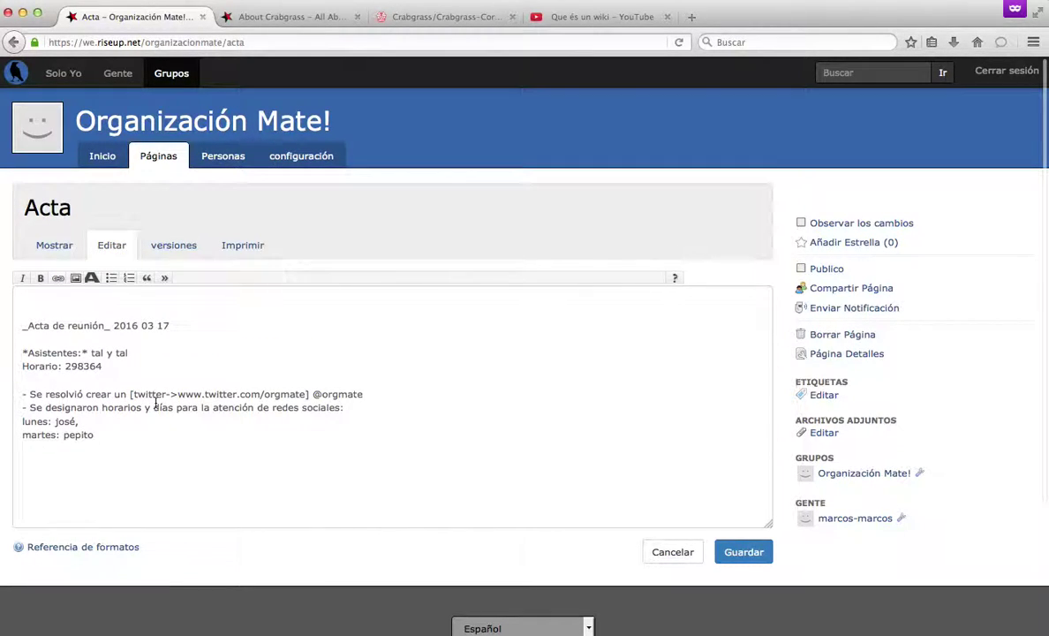
pyautogui.moveTo(132, 393)
pyautogui.mouseDown()
pyautogui.moveTo(169, 393)
pyautogui.moveTo(135, 394)
pyautogui.mouseUp()
pyautogui.click(132, 394)
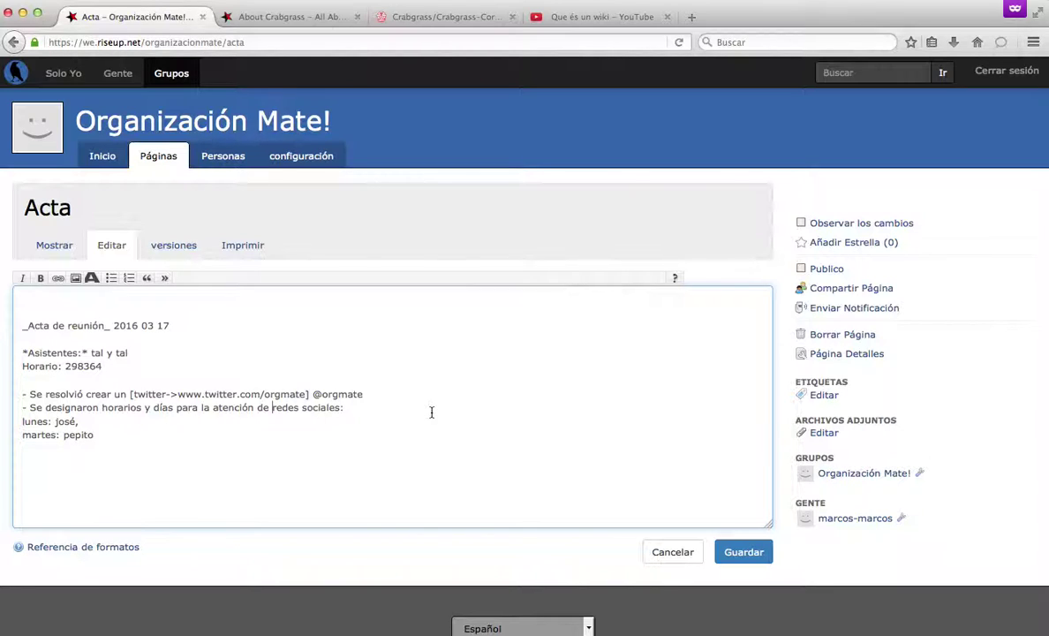
pyautogui.click(273, 407)
pyautogui.write('[')
pyautogui.moveTo(133, 394); pyautogui.dragTo(170, 394)
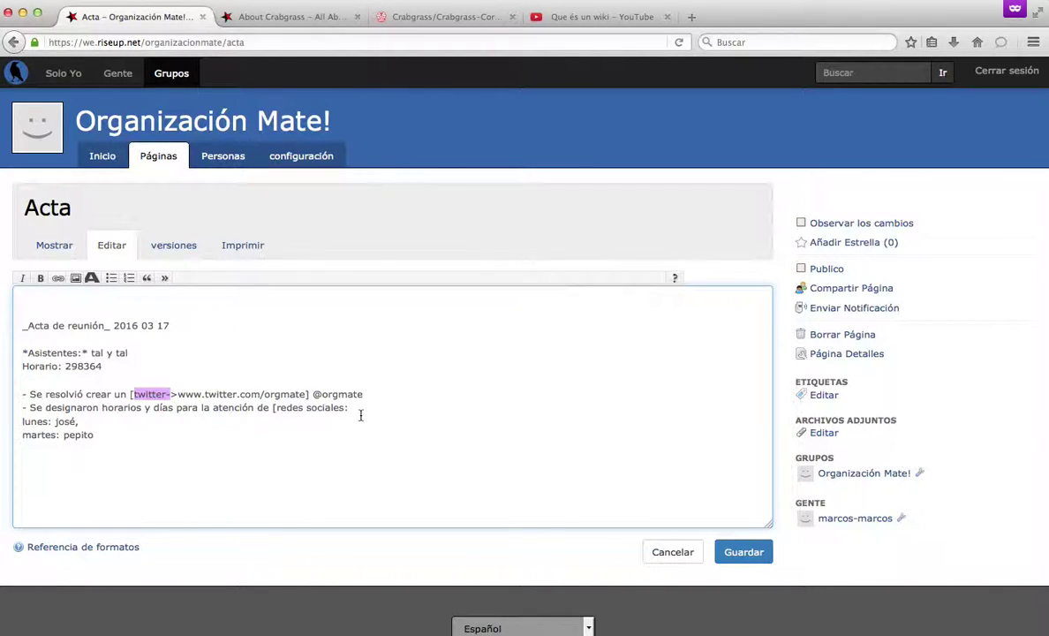
pyautogui.click(356, 407)
pyautogui.moveTo(176, 394); pyautogui.dragTo(166, 393)
pyautogui.click(379, 407)
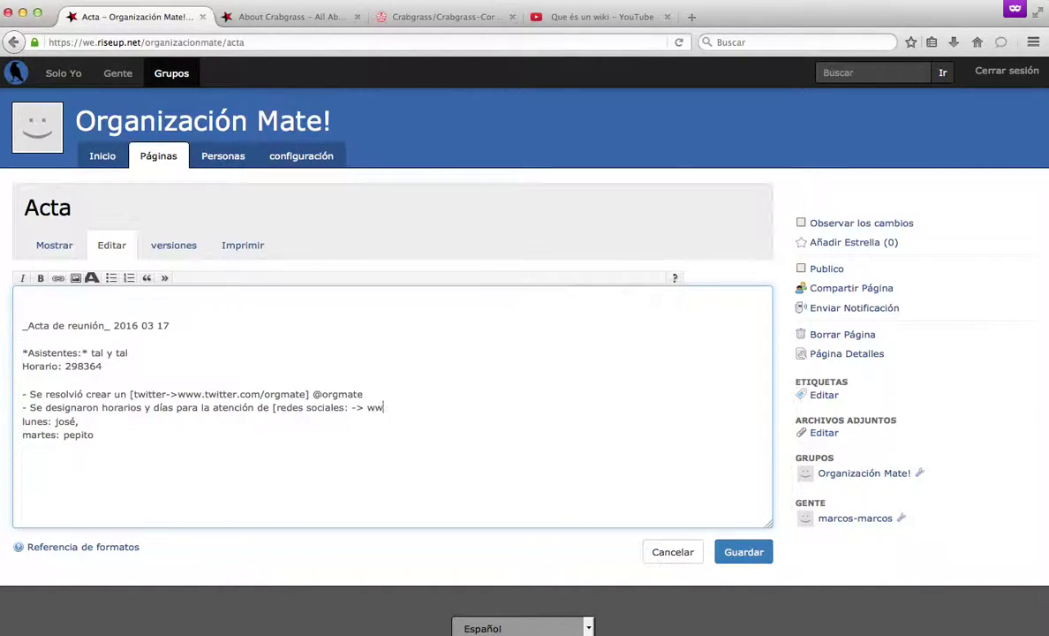
pyautogui.write('cebook.com')
pyautogui.click(741, 551)
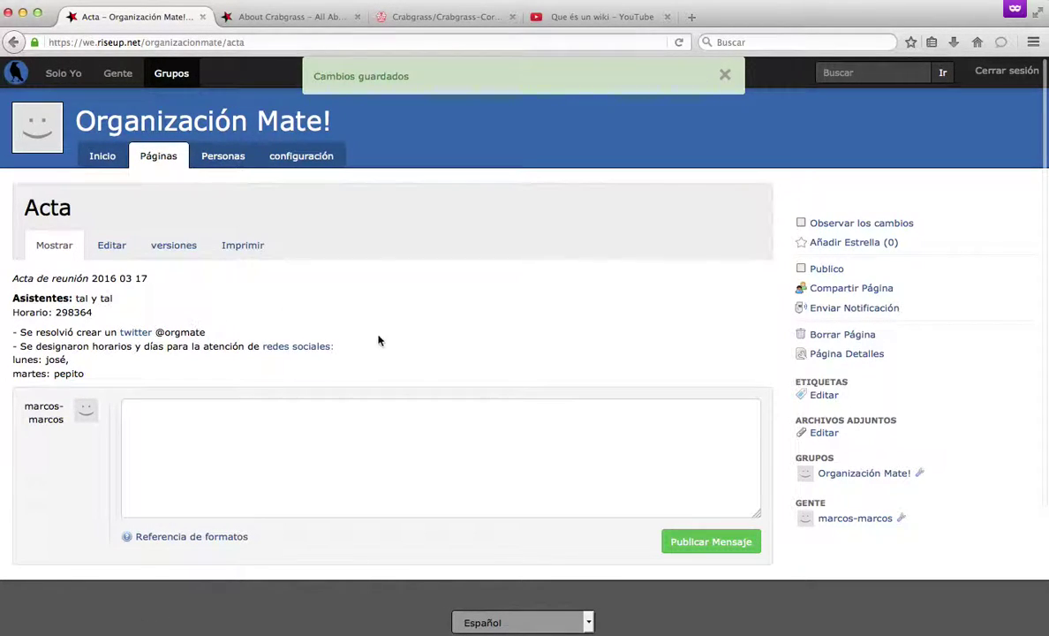
# Reopen Acta for editing and delete the old bracket and facebook link markup around 'redes sociales:'.
pyautogui.click(120, 252)
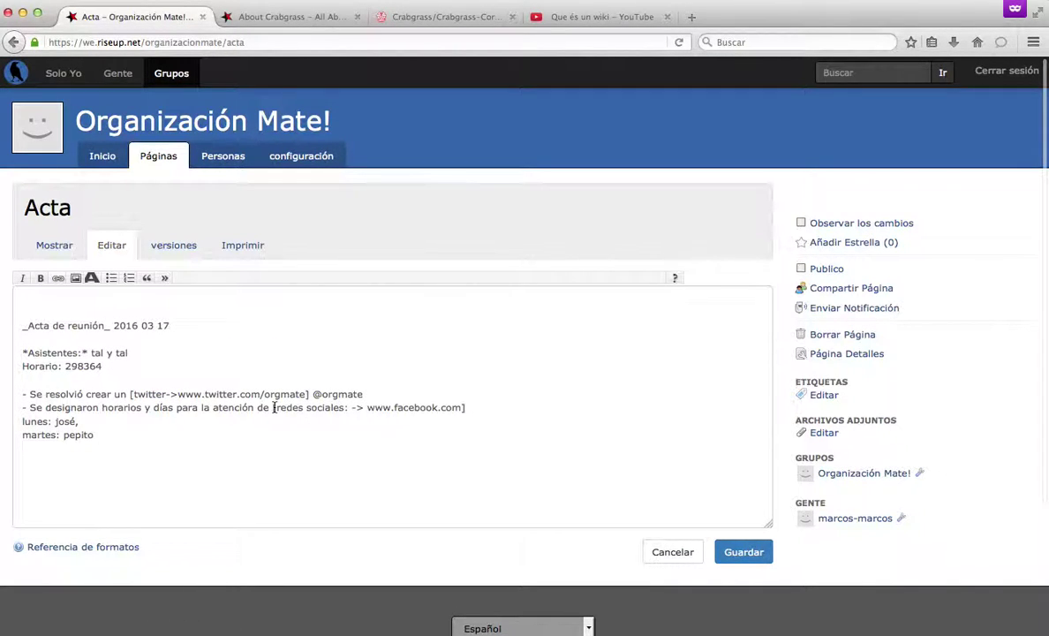
pyautogui.click(274, 407)
pyautogui.press('BackSpace')
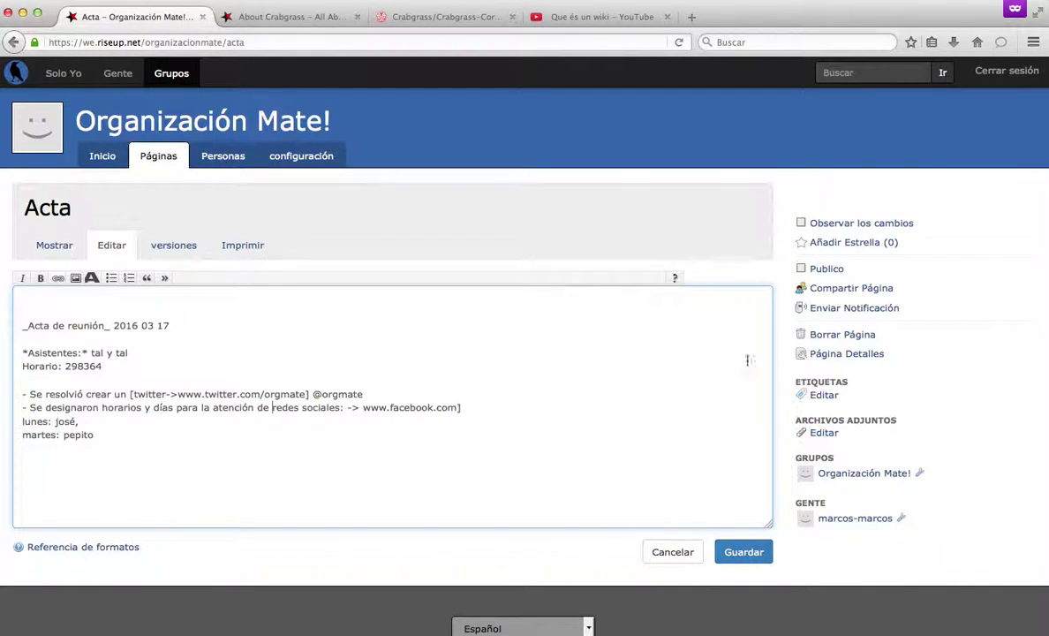
pyautogui.press('Right')
pyautogui.press('Right')
pyautogui.press('Right')
pyautogui.moveTo(472, 407); pyautogui.dragTo(344, 409)
pyautogui.press('BackSpace')
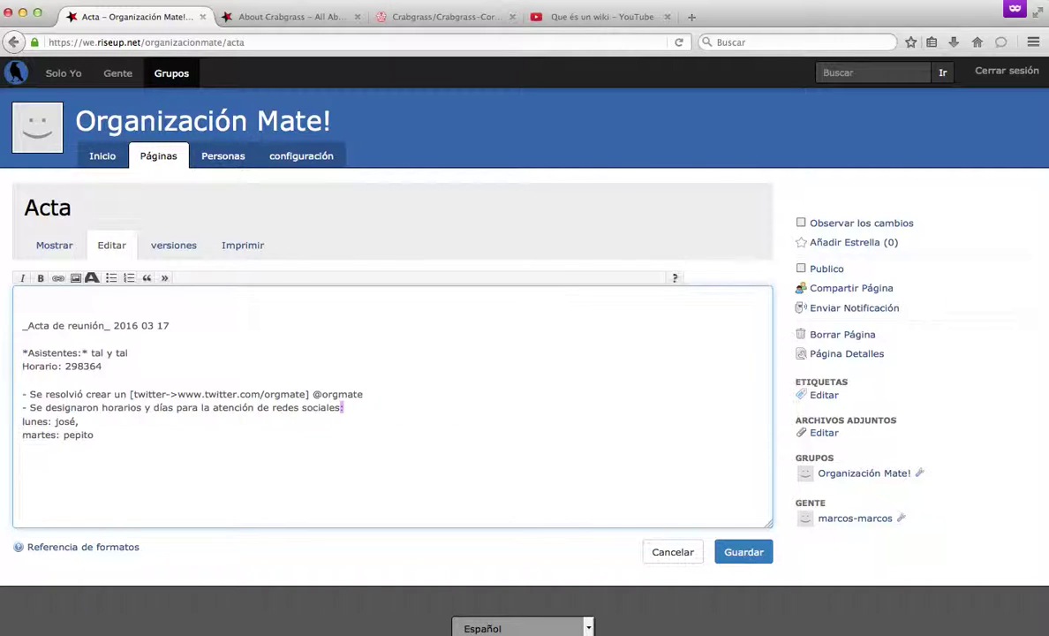
# Make 'redes sociales:' a link to facebook.com with the Link toolbar button.
pyautogui.hotkey('shift', 'Left')
pyautogui.hotkey('shift', 'Left')
pyautogui.hotkey('shift', 'Left')
pyautogui.hotkey('shift', 'Left')
pyautogui.hotkey('shift', 'Left')
pyautogui.hotkey('shift', 'Left')
pyautogui.hotkey('shift', 'Left')
pyautogui.hotkey('shift', 'Left')
pyautogui.hotkey('shift', 'Left')
pyautogui.hotkey('shift', 'Left')
pyautogui.hotkey('shift', 'Left')
pyautogui.hotkey('shift', 'Left')
pyautogui.hotkey('shift', 'Left')
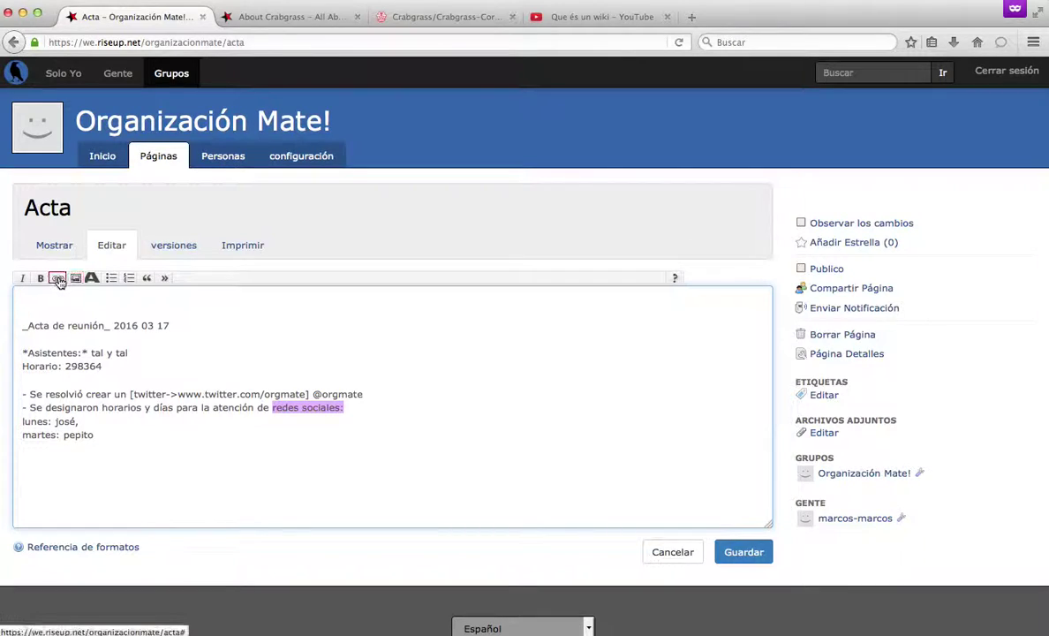
pyautogui.click(58, 279)
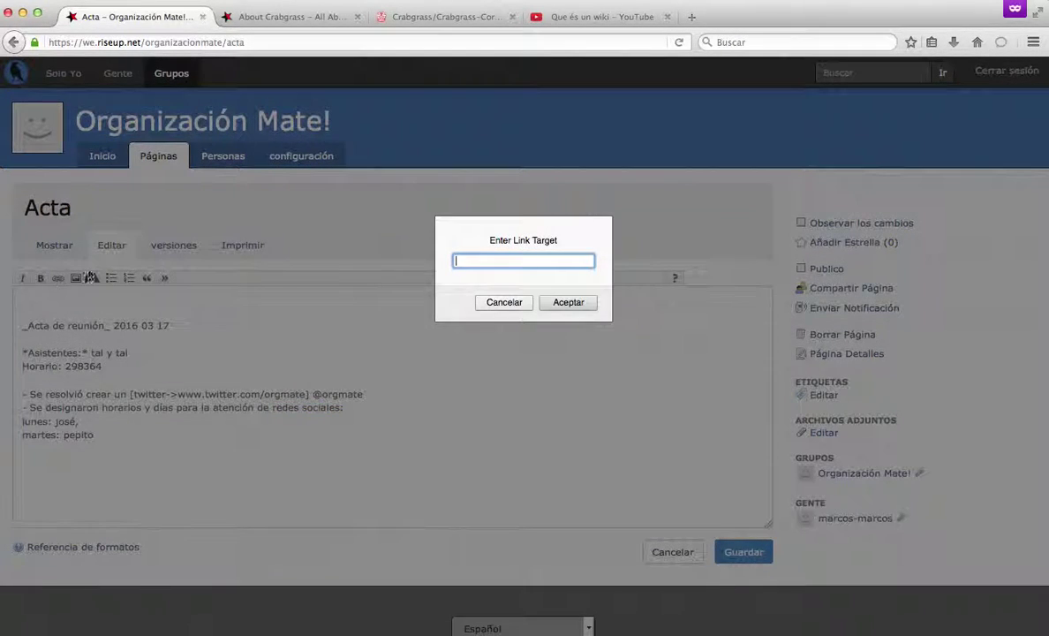
pyautogui.write('@orgmatefacebook.com')
pyautogui.click(571, 304)
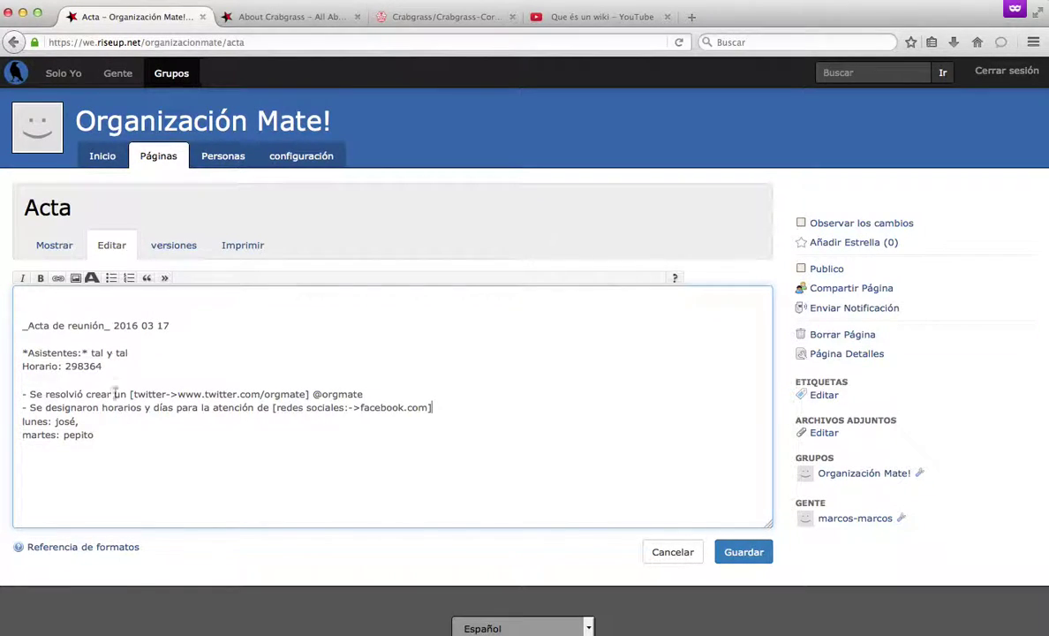
# Upload the MAPA DE ONGs screenshot through the image dialog without inserting it yet.
pyautogui.click(77, 279)
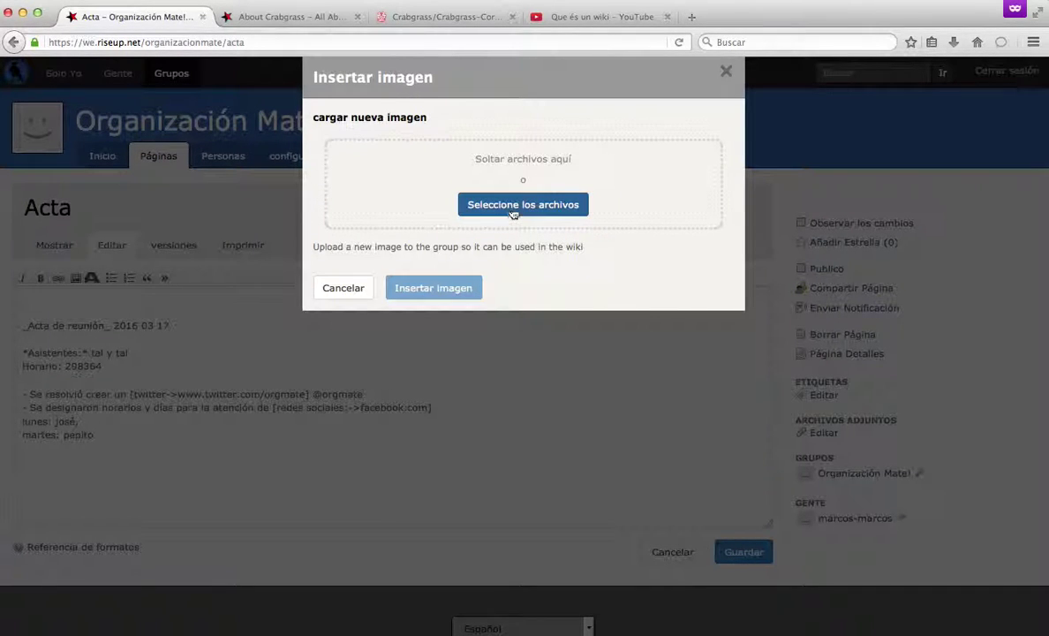
pyautogui.click(474, 201)
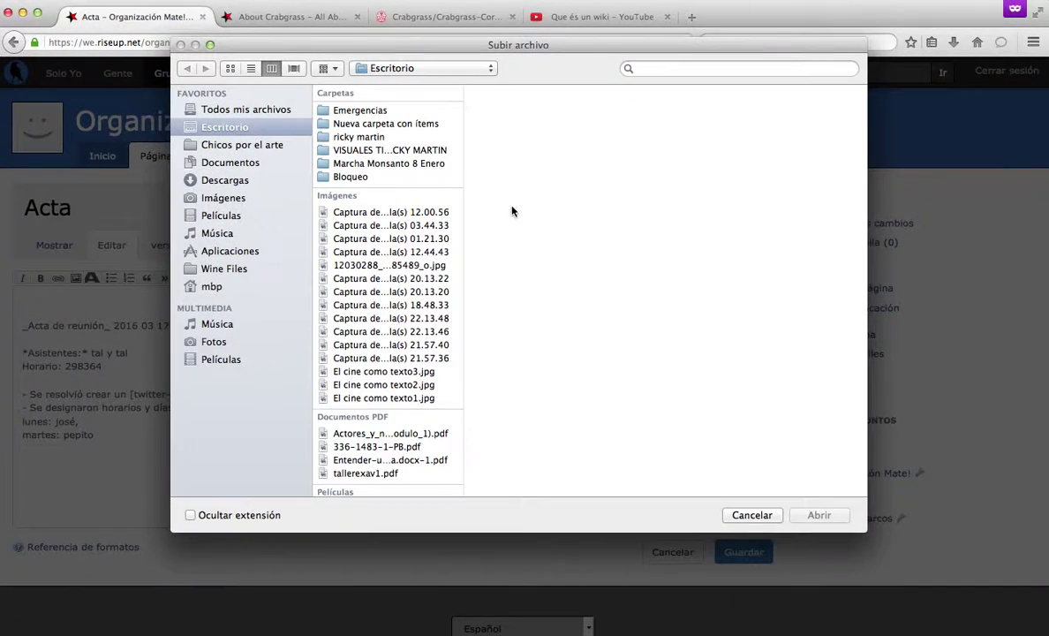
pyautogui.click(353, 210)
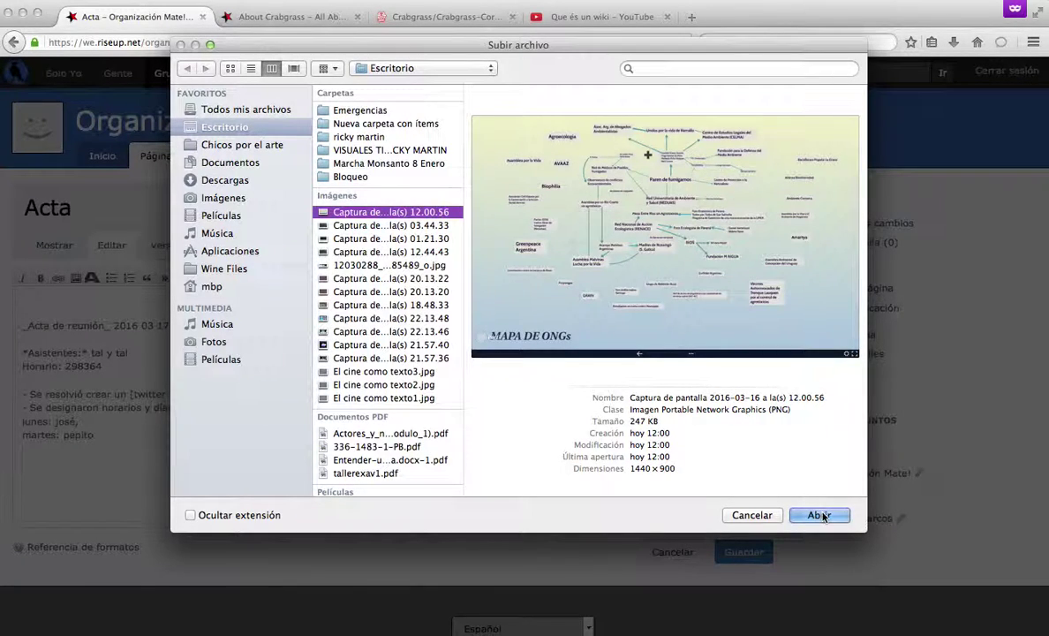
pyautogui.click(820, 514)
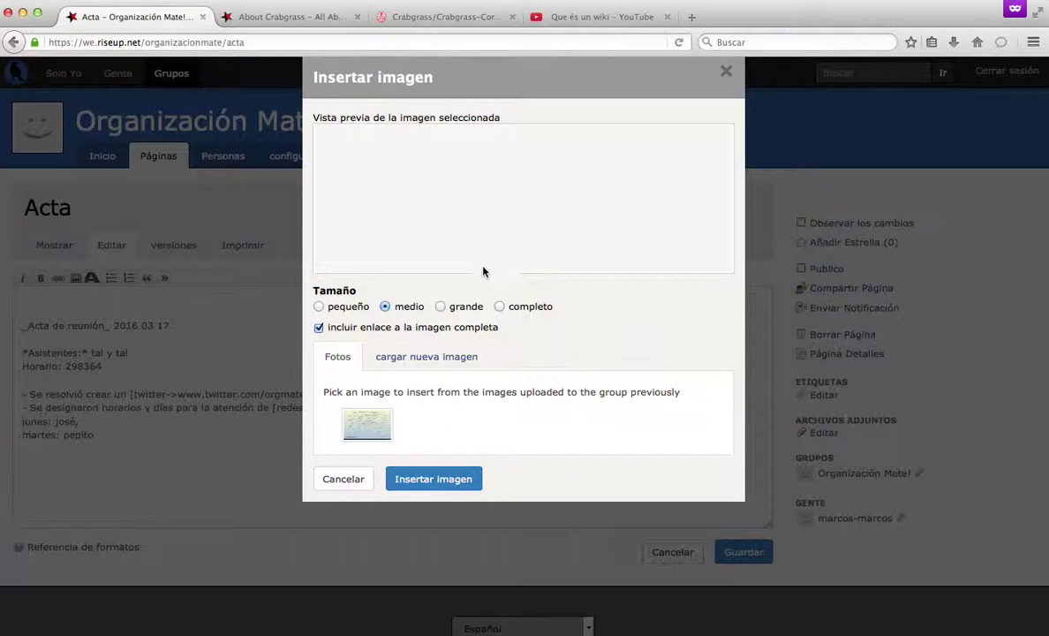
pyautogui.scroll(-4, 513, 220)
pyautogui.scroll(3, 513, 220)
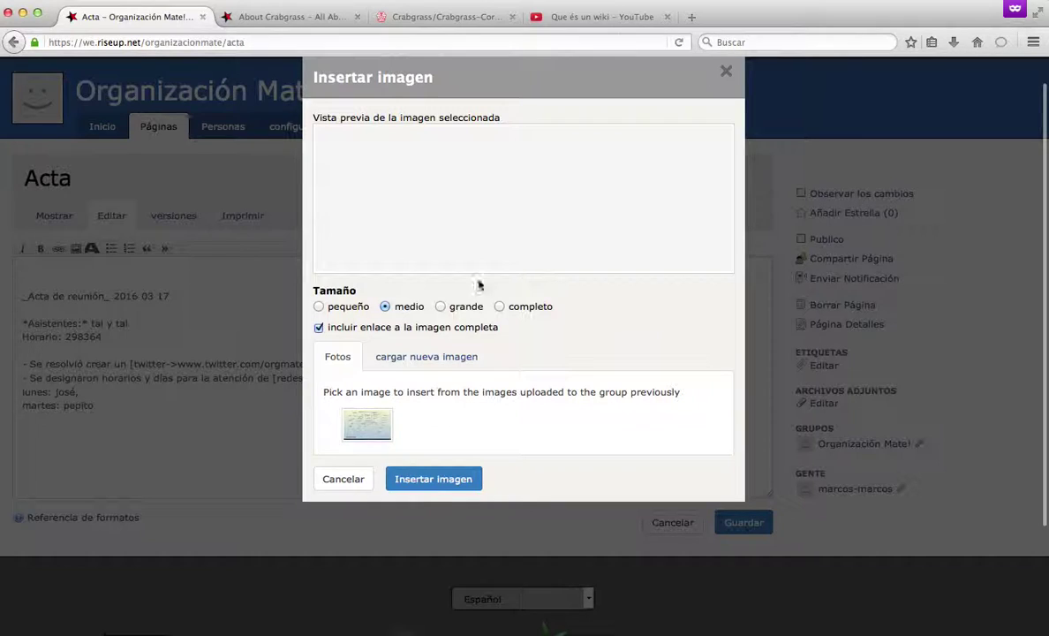
pyautogui.click(429, 487)
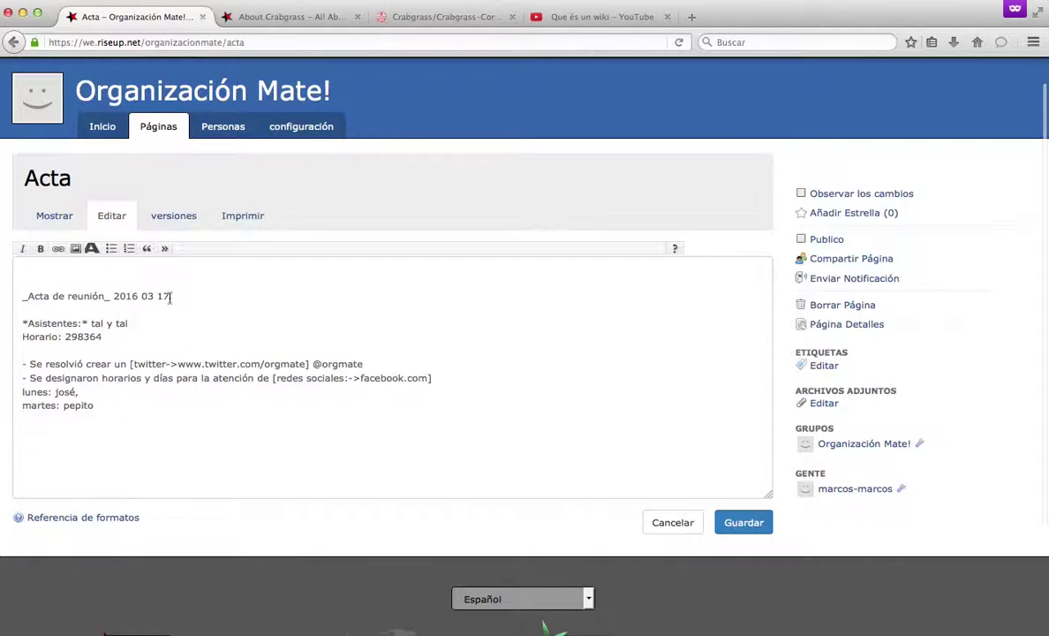
# Insert the uploaded map image at medium size at the top of the Acta text.
pyautogui.click(148, 273)
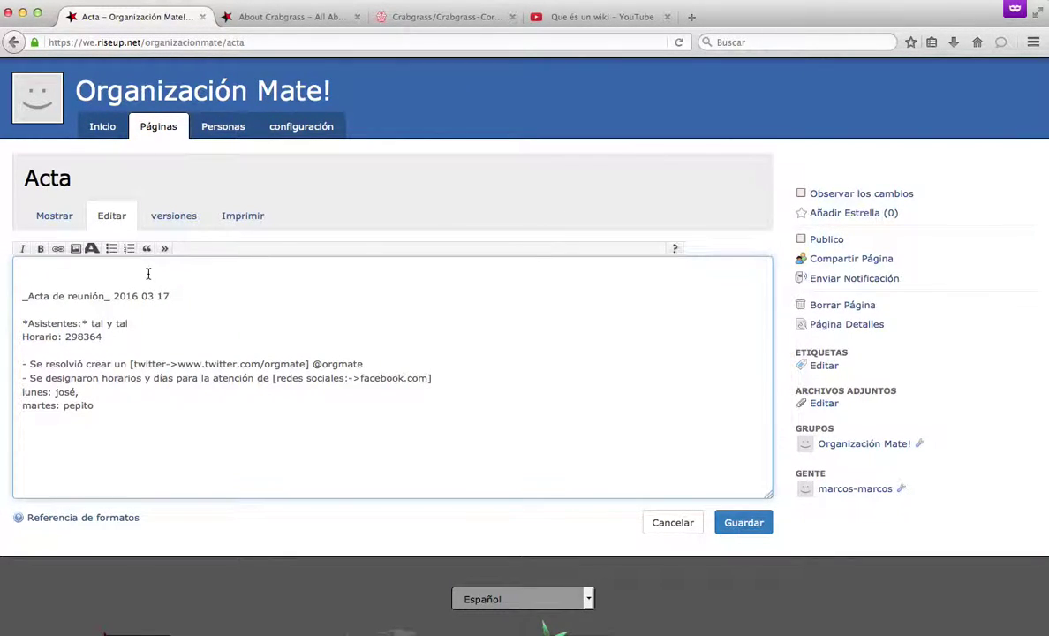
pyautogui.click(77, 249)
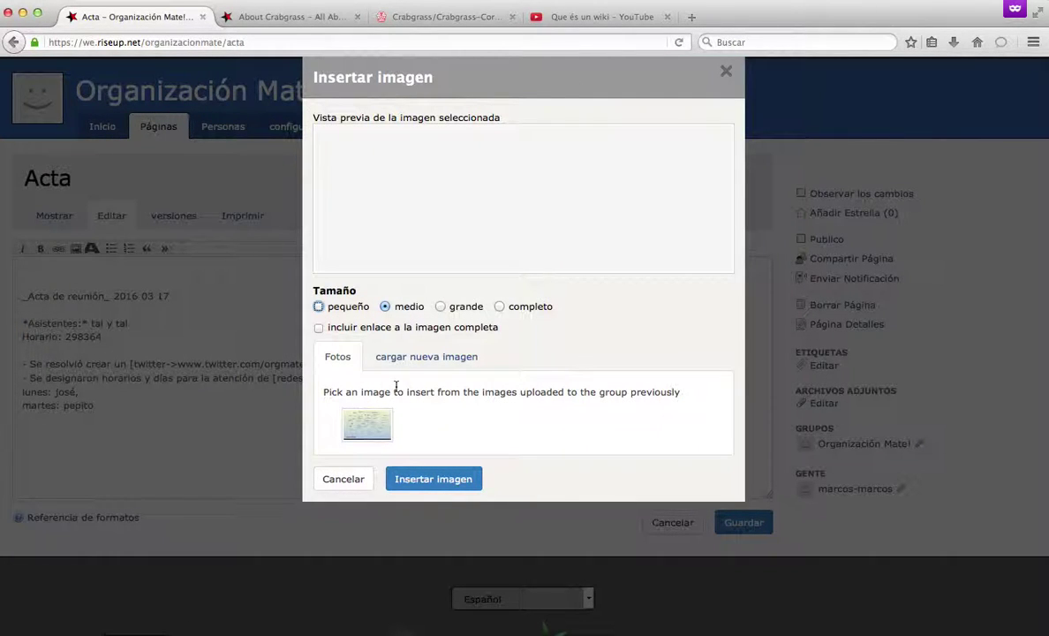
pyautogui.click(374, 439)
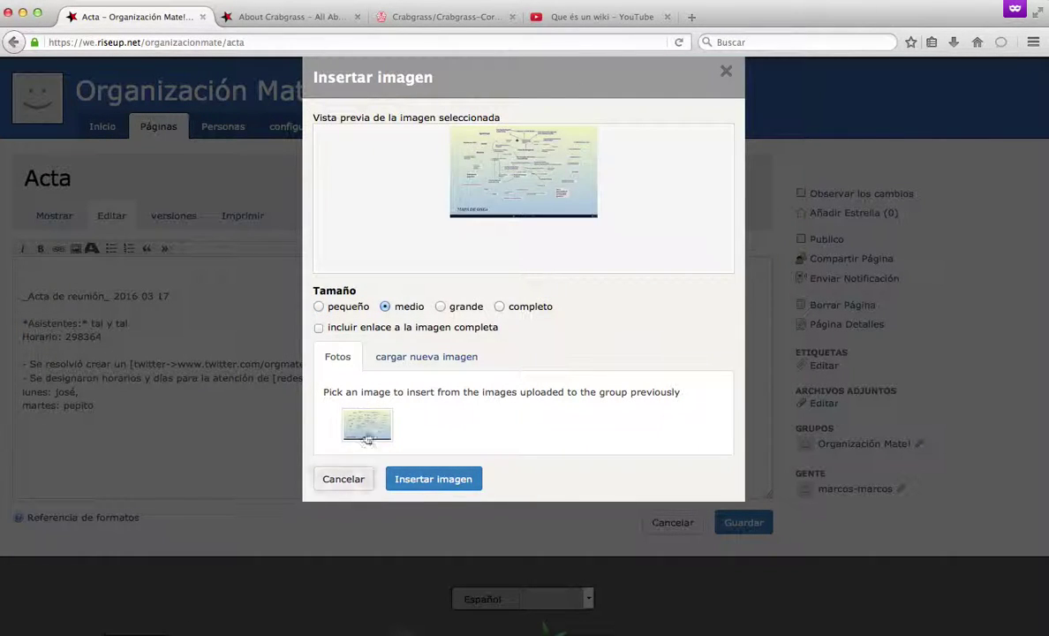
pyautogui.click(425, 477)
pyautogui.click(257, 303)
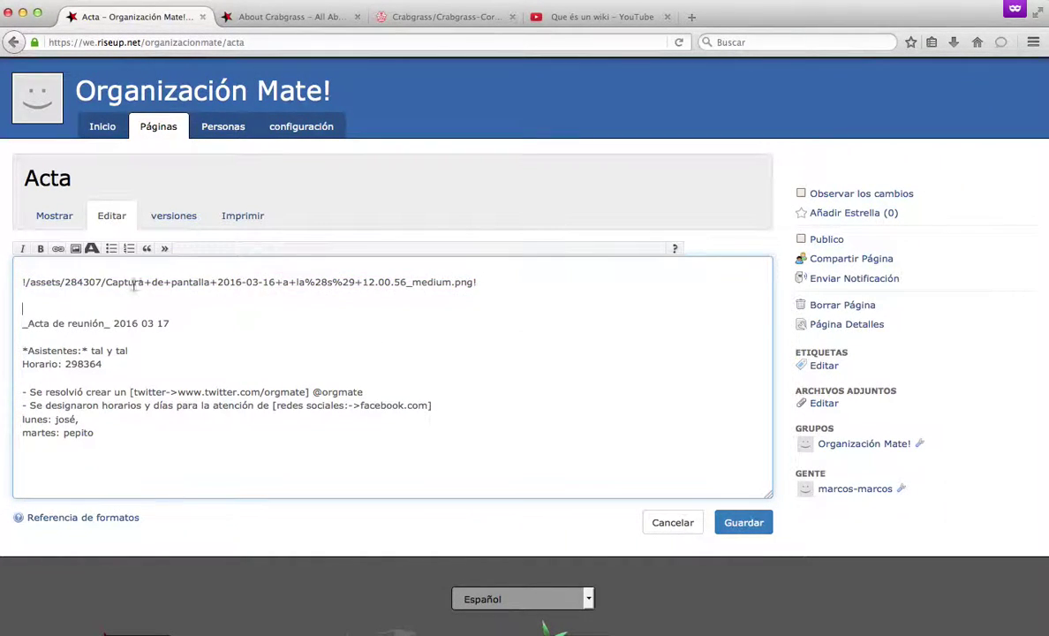
pyautogui.moveTo(90, 279); pyautogui.dragTo(359, 302)
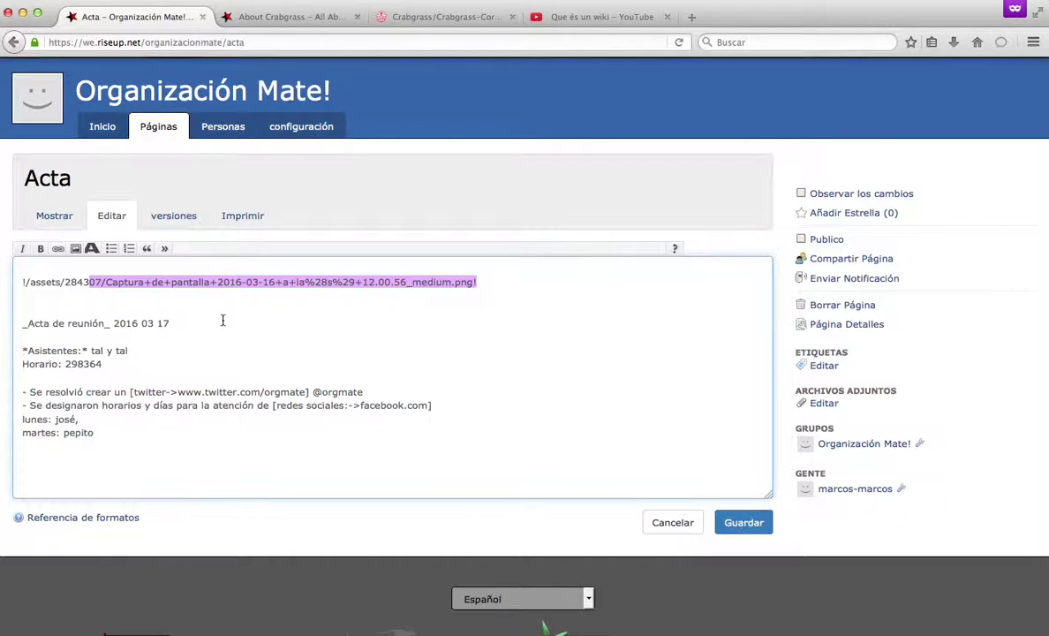
pyautogui.click(195, 302)
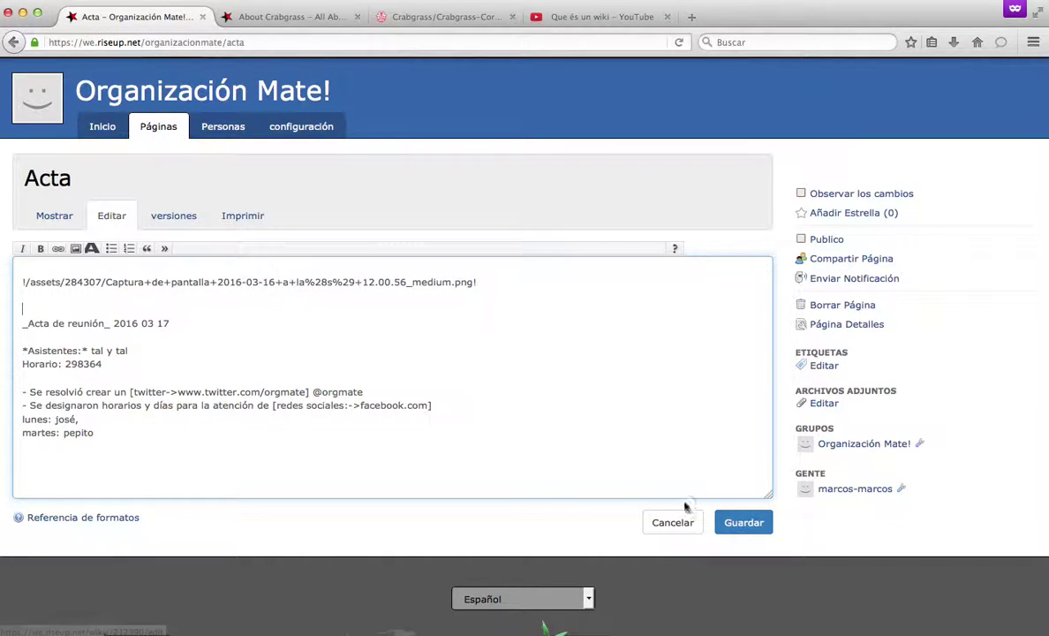
# Save the Acta page and check the map image shown above the meeting notes.
pyautogui.click(744, 522)
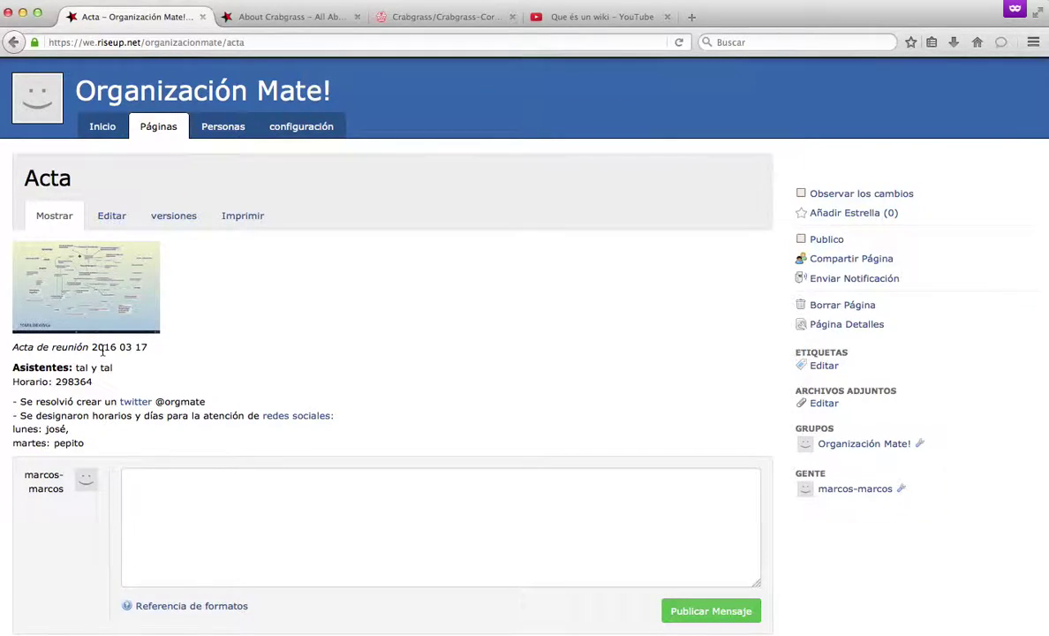
pyautogui.scroll(-5, 241, 340)
pyautogui.scroll(5, 241, 335)
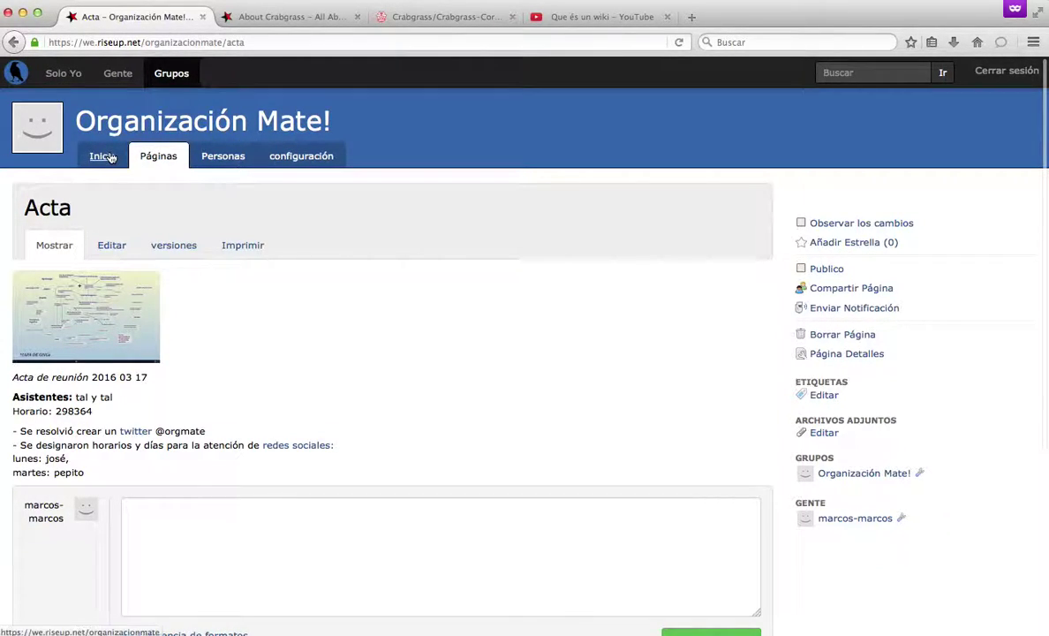
# From the Organización Mate! group's pages list, create a new wiki page titled 'Canales'.
pyautogui.click(130, 131)
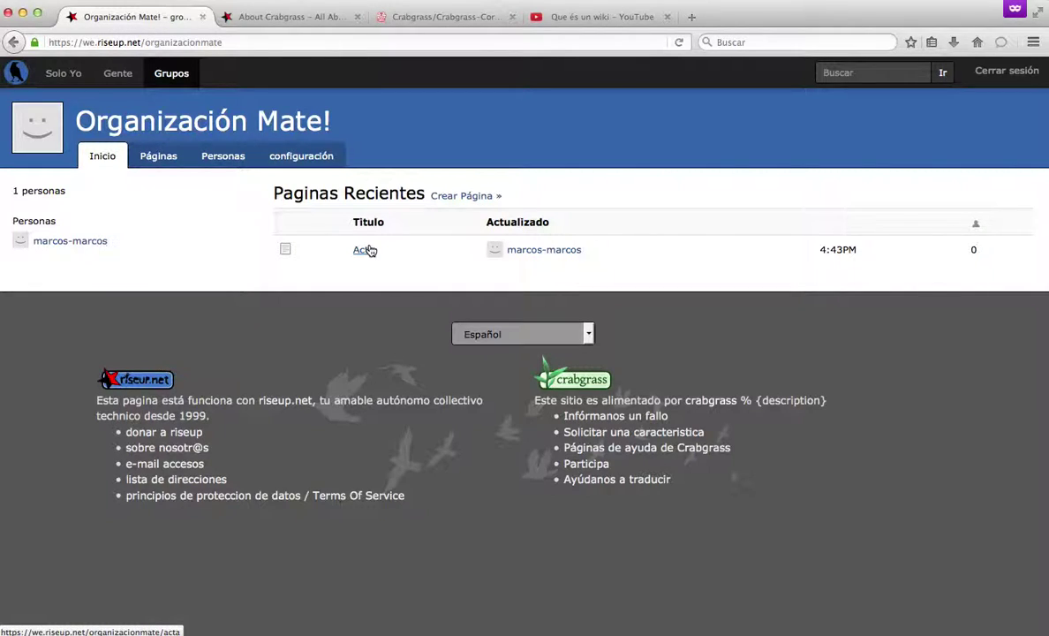
pyautogui.click(163, 157)
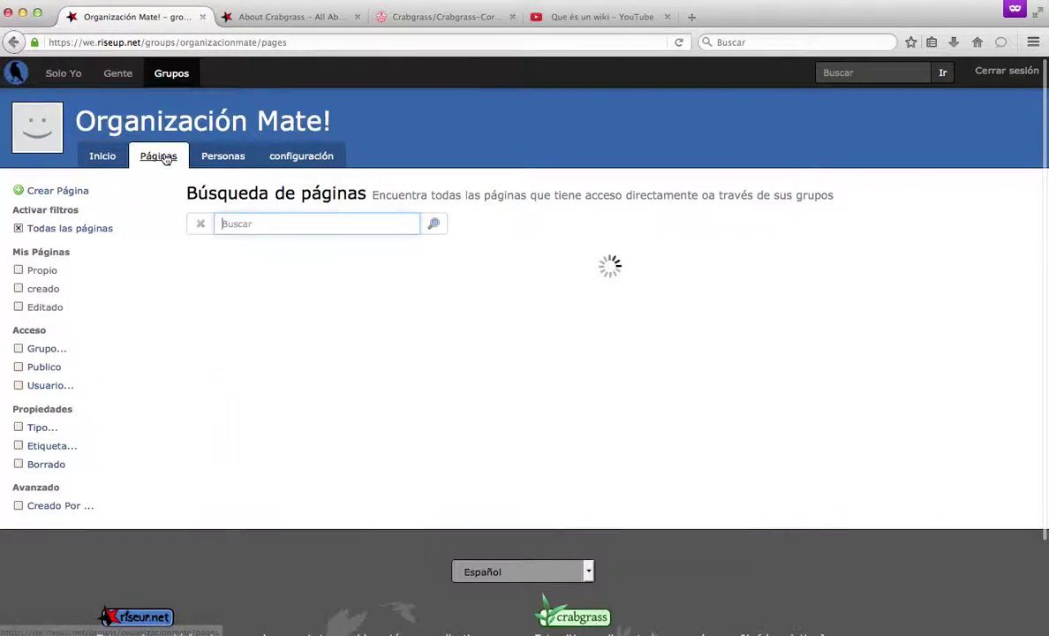
pyautogui.click(67, 190)
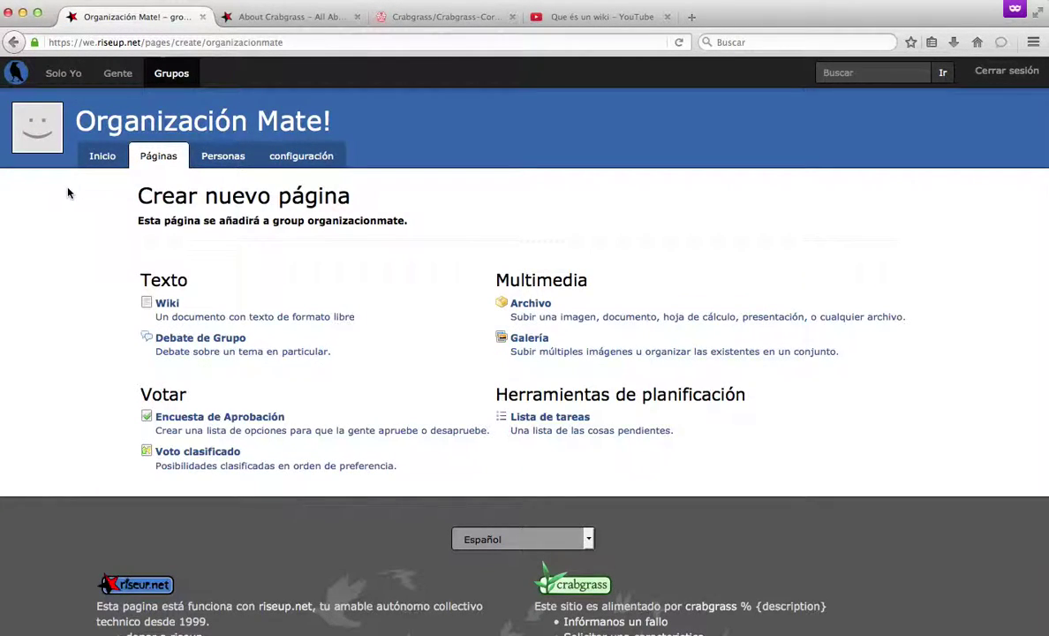
pyautogui.click(167, 304)
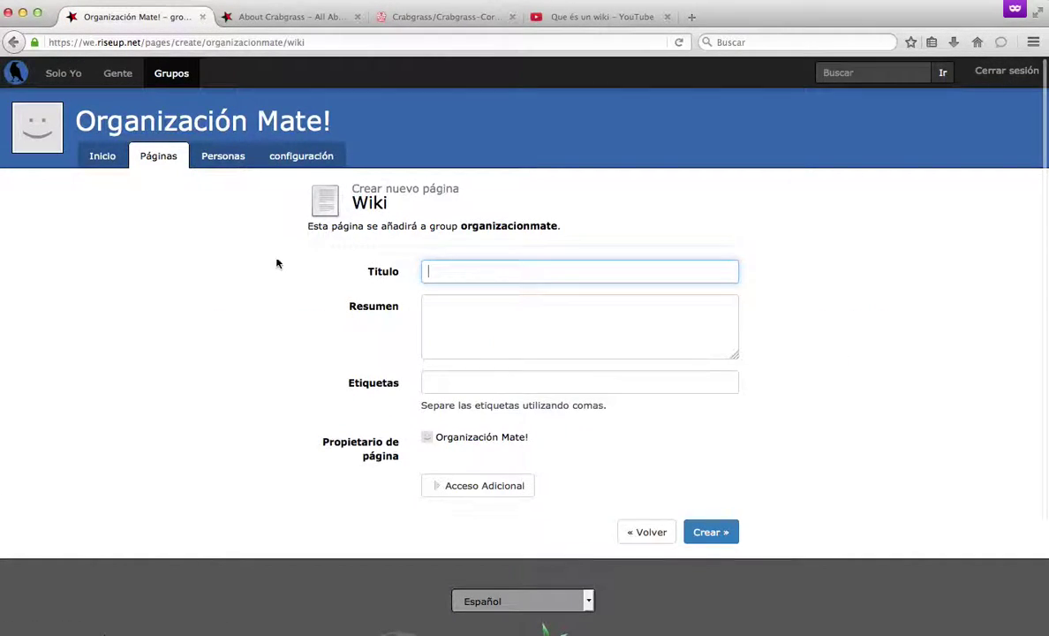
pyautogui.write('Canales')
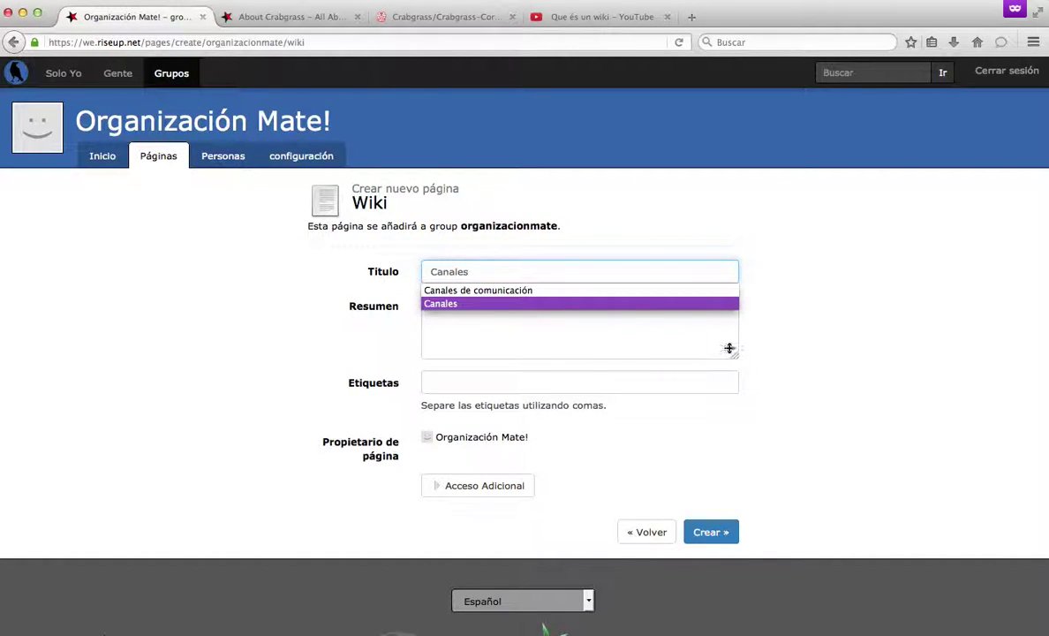
pyautogui.press('Escape')
pyautogui.click(610, 345)
pyautogui.click(710, 532)
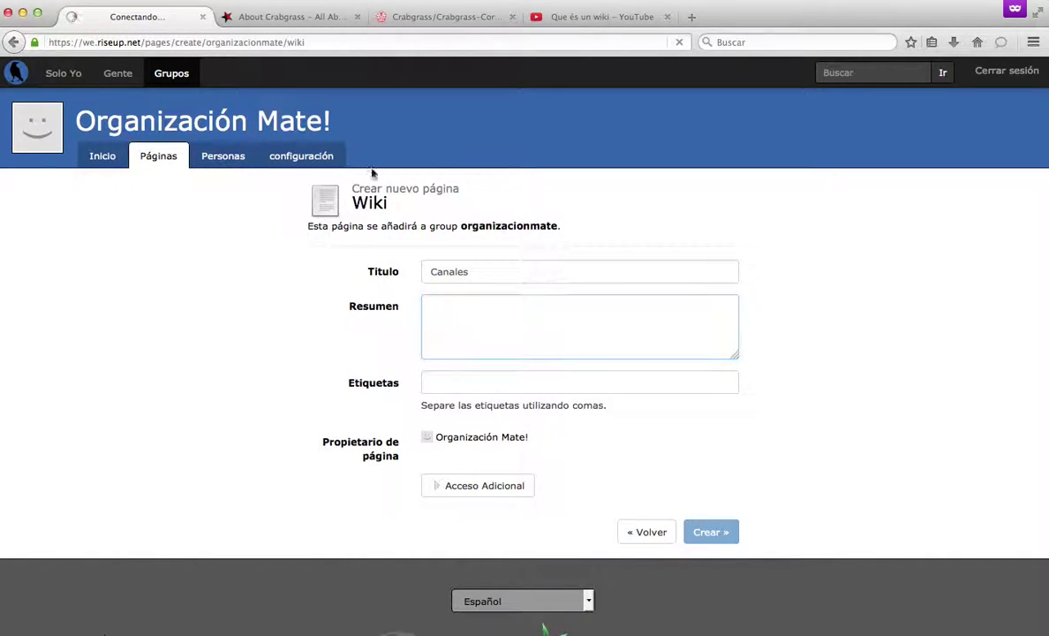
# Start the Canales text with a 'Usuario de Facebook' label line.
pyautogui.click(212, 310)
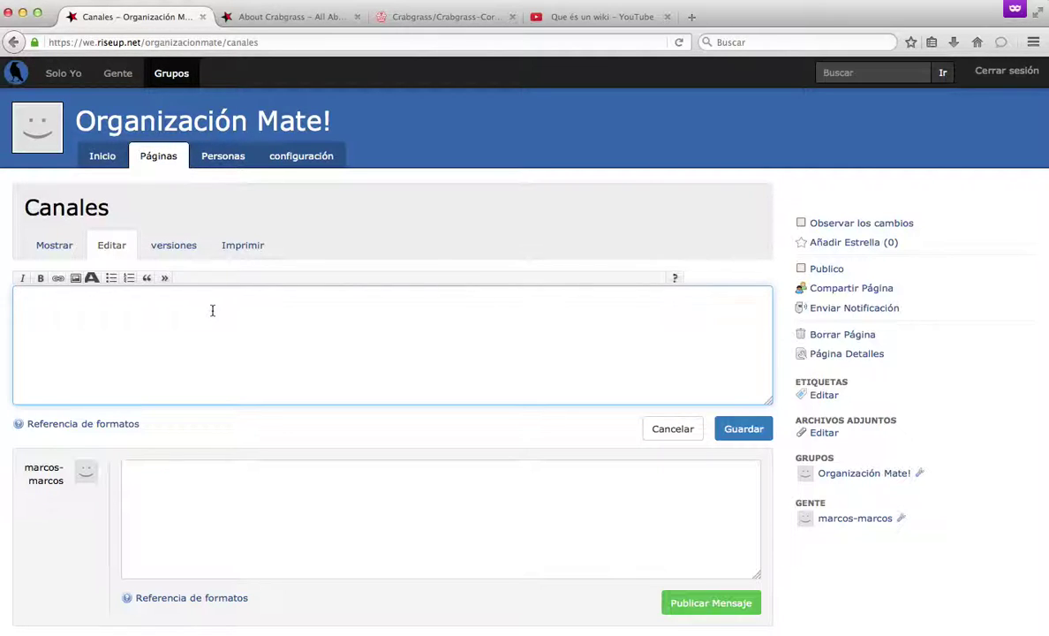
pyautogui.write('Facebook')
pyautogui.click(22, 298)
pyautogui.write('Página de Facebook')
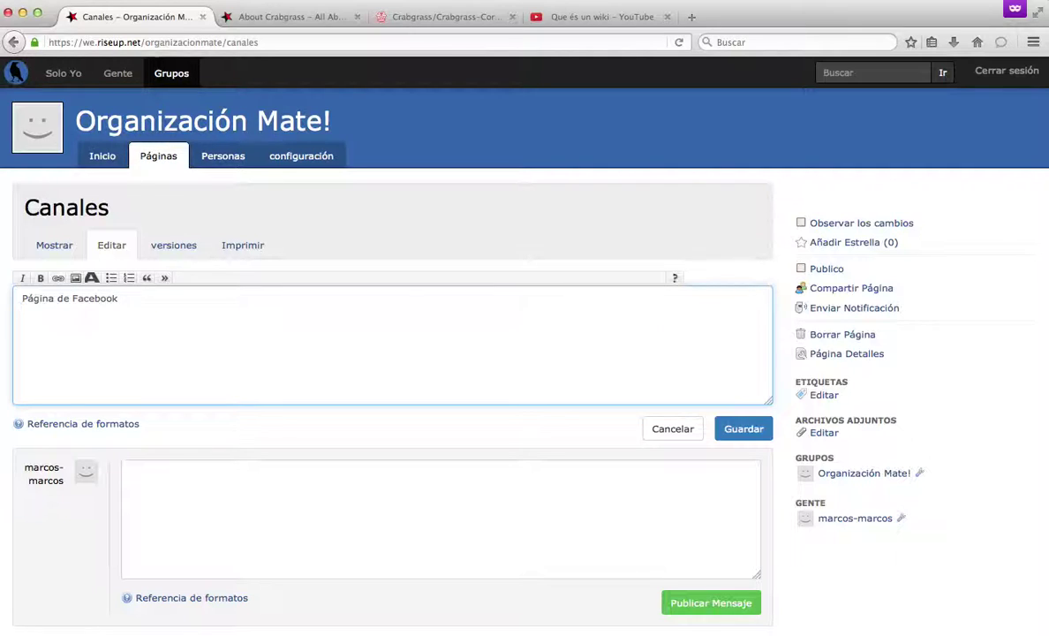
pyautogui.write(':')
pyautogui.press('BackSpace')
pyautogui.click(22, 298)
pyautogui.hotkey('shift', 'Right')
pyautogui.hotkey('shift', 'Right')
pyautogui.hotkey('shift', 'Right')
pyautogui.hotkey('shift', 'Right')
pyautogui.hotkey('shift', 'Right')
pyautogui.hotkey('shift', 'Right')
pyautogui.write('Usuario')
# Add the Facebook username and password to that line, then open an empty line above it.
pyautogui.press('End')
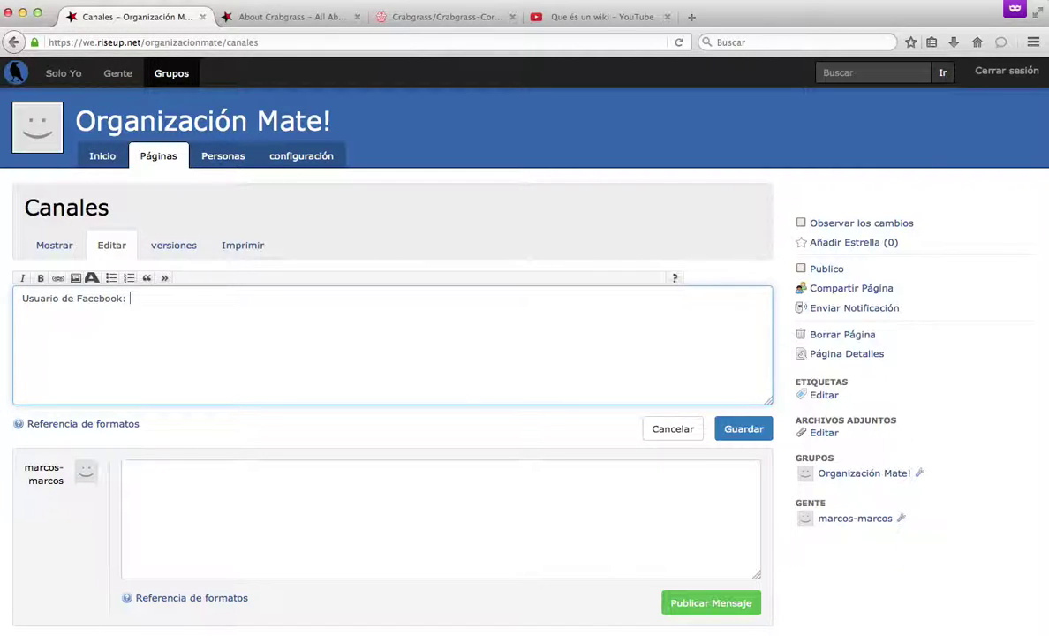
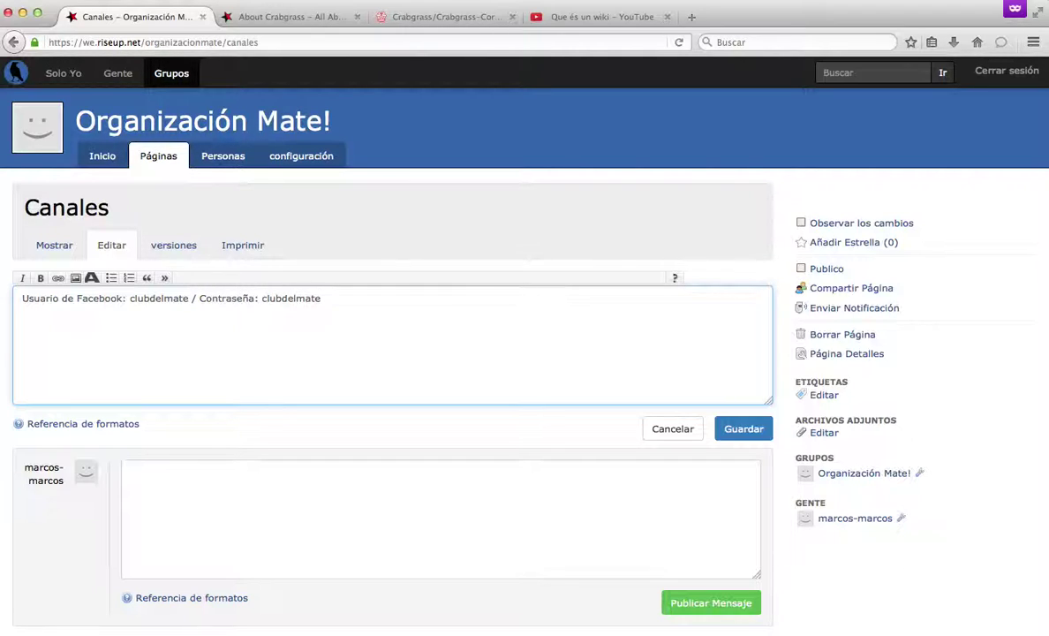
pyautogui.press('super+Left')
pyautogui.press('Return')
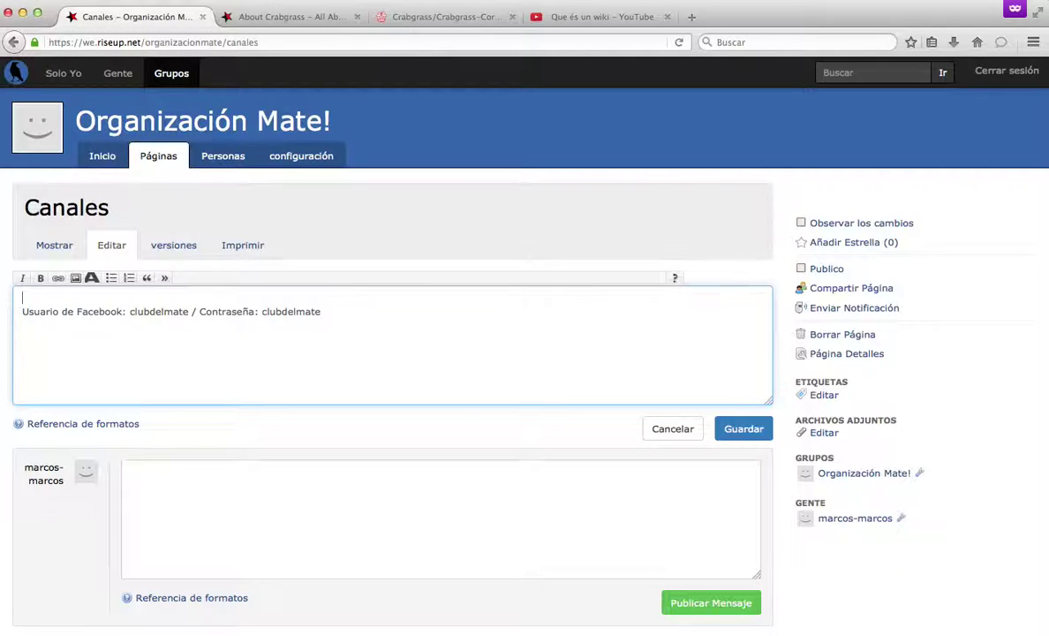
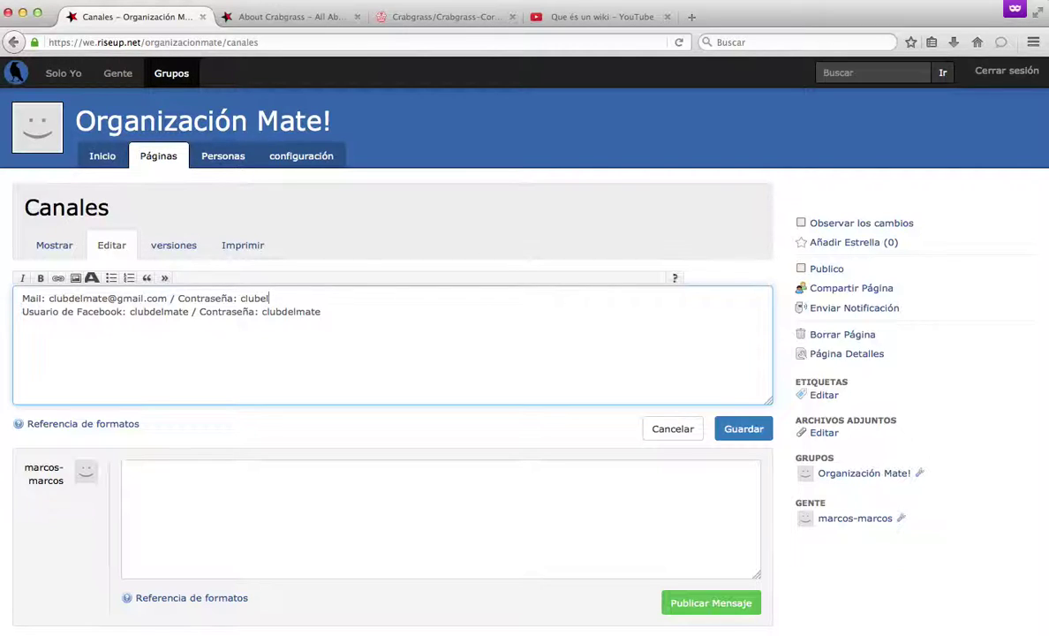
# On the empty first line enter 'Mail:' with the group's e-mail address and its password.
pyautogui.click(387, 310)
pyautogui.press('Return')
pyautogui.moveTo(346, 310); pyautogui.dragTo(57, 254)
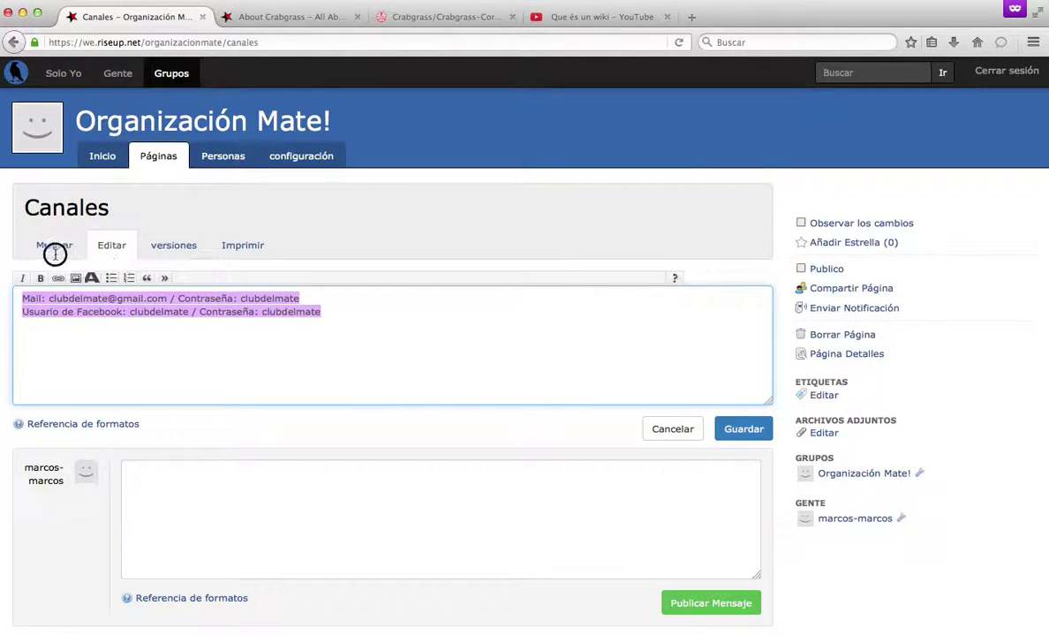
pyautogui.click(123, 340)
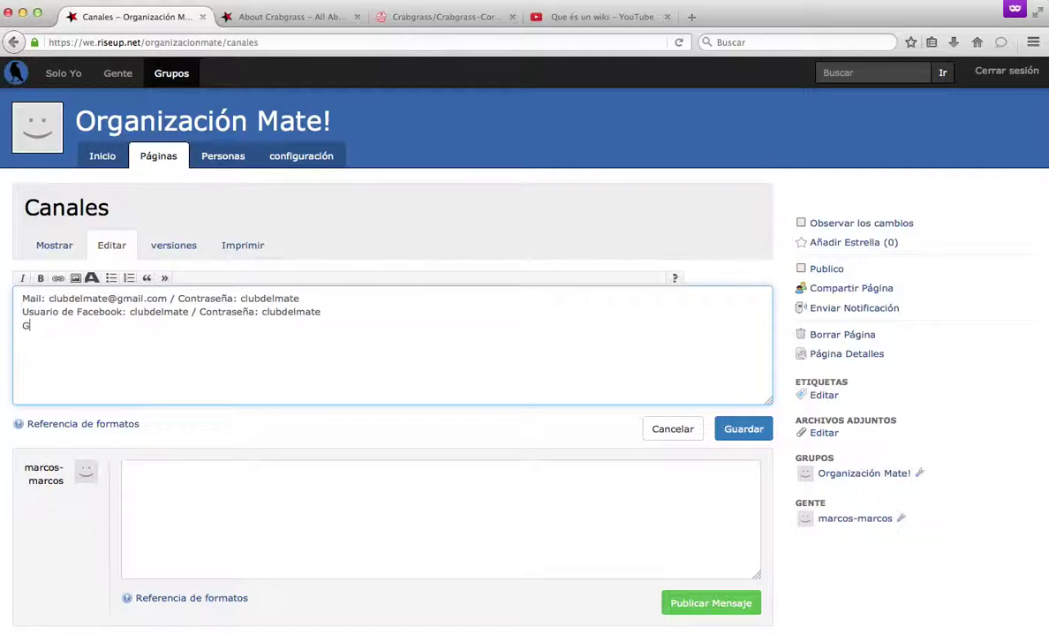
# Add a 'Link al grupo de telegram: xxxx' line and an 'Agenda interna:' label.
pyautogui.write('Link al grupo de telegram: ')
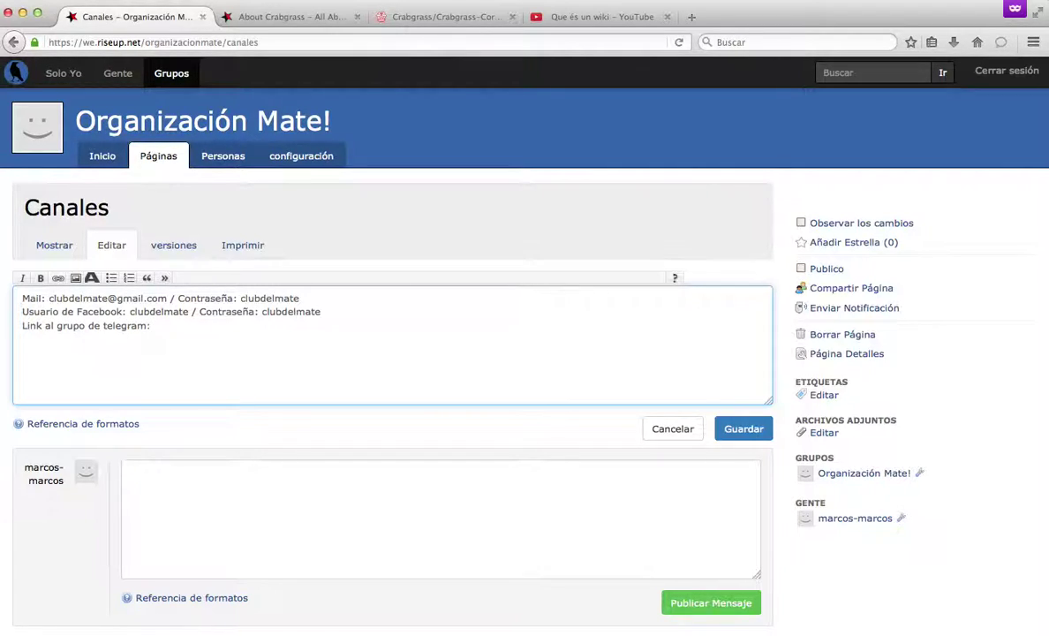
pyautogui.write('xxxx')
pyautogui.press('Return')
pyautogui.press('Return')
pyautogui.write('Agenda interna:')
pyautogui.press('Return')
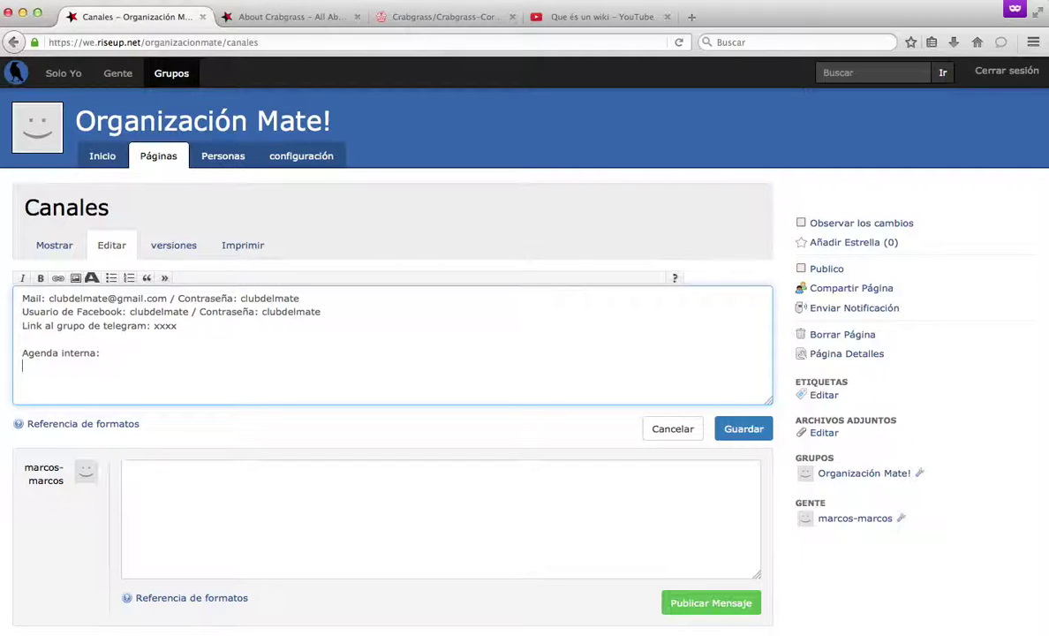
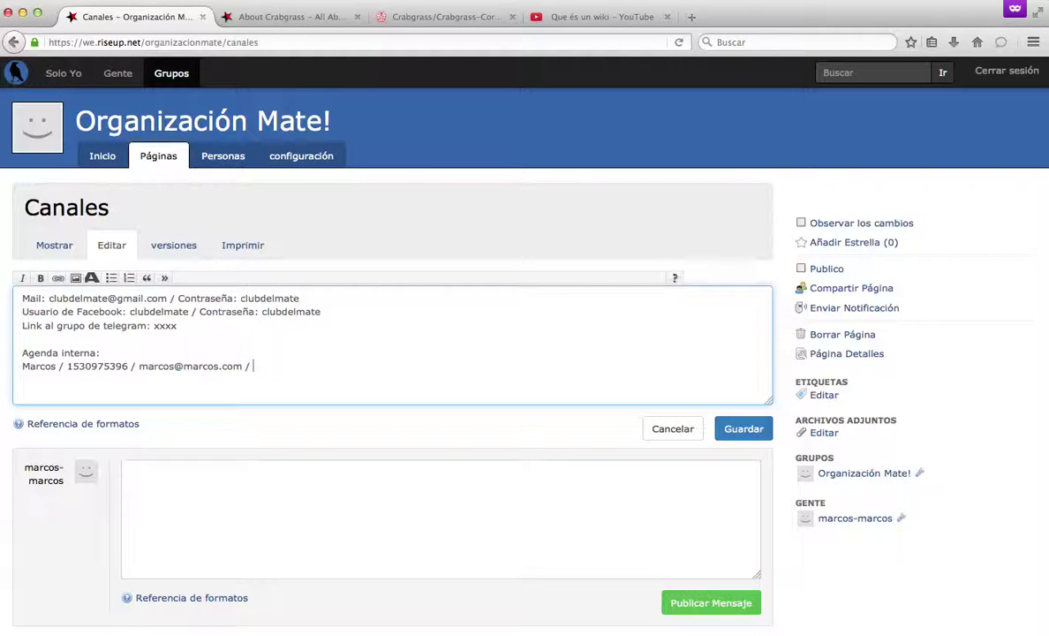
# Add a contact entry with name, phone, e-mail and address under Agenda interna, then save Canales.
pyautogui.press('Return')
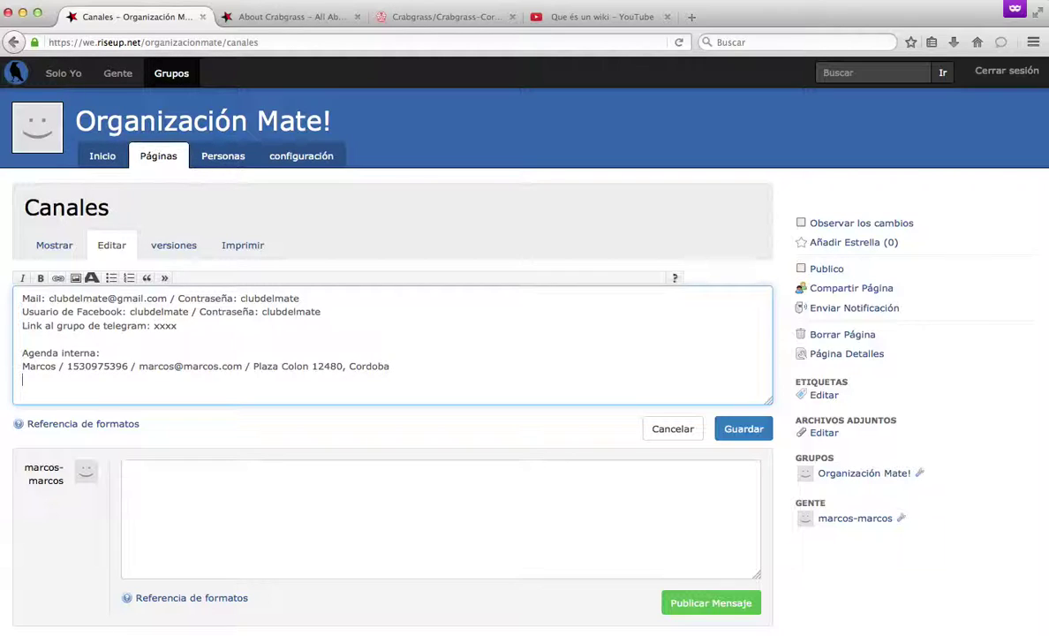
pyautogui.click(22, 366)
pyautogui.click(22, 379)
pyautogui.click(737, 433)
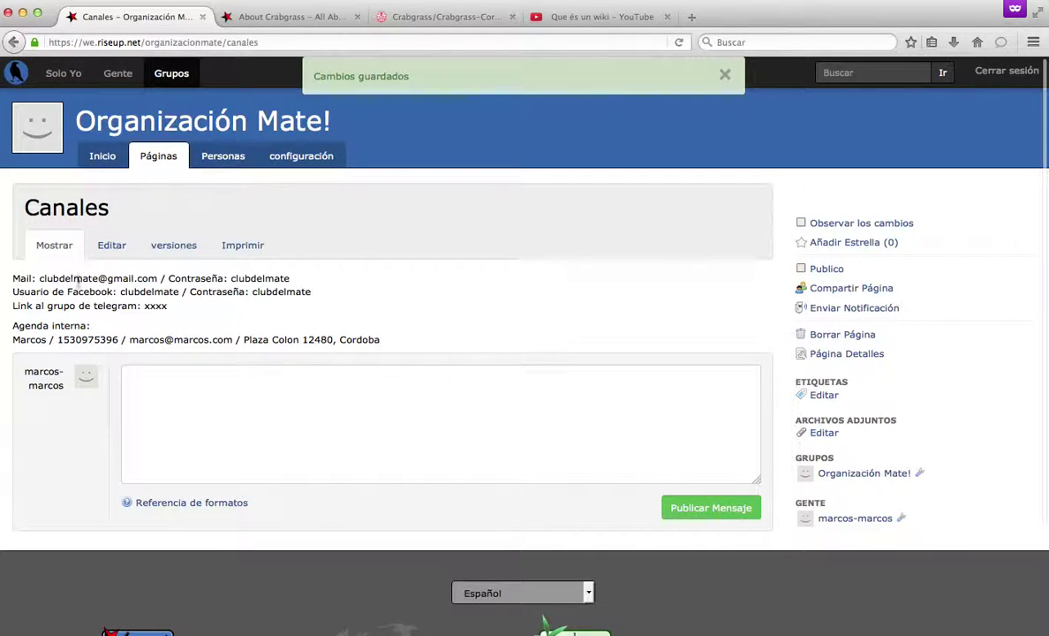
# Reopen Canales for editing and insert a new first line above the Mail line.
pyautogui.click(106, 248)
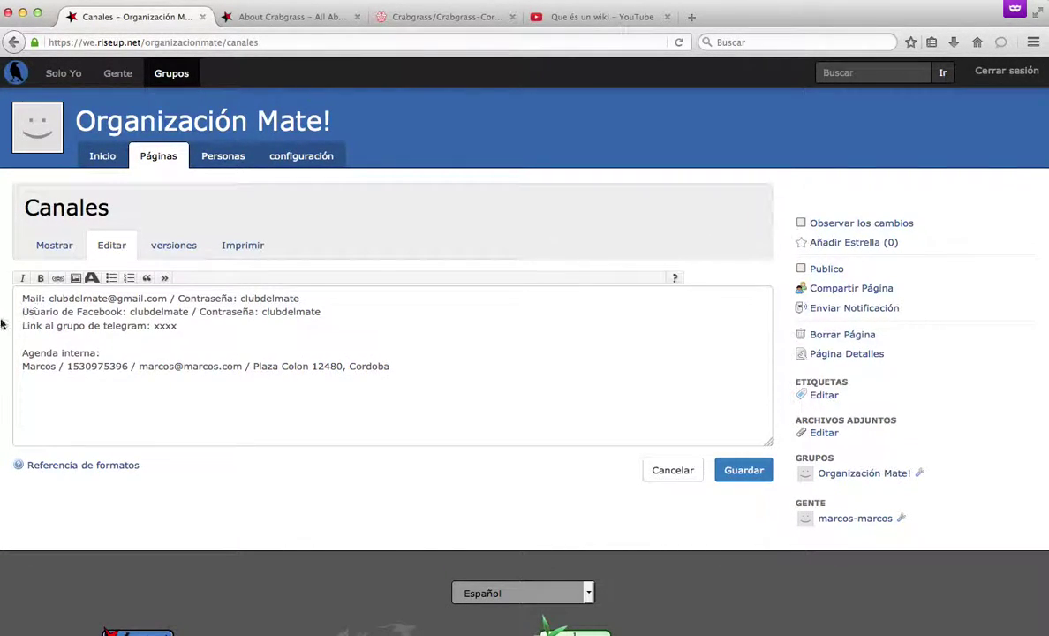
pyautogui.click(21, 299)
pyautogui.press('Return')
pyautogui.press('Up')
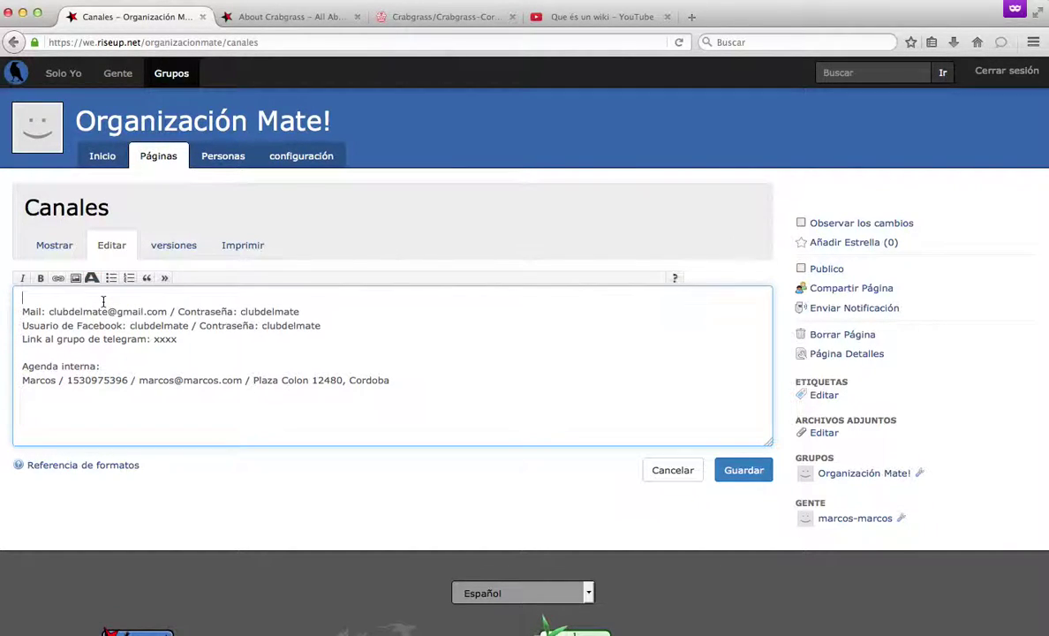
pyautogui.moveTo(103, 302); pyautogui.dragTo(150, 388)
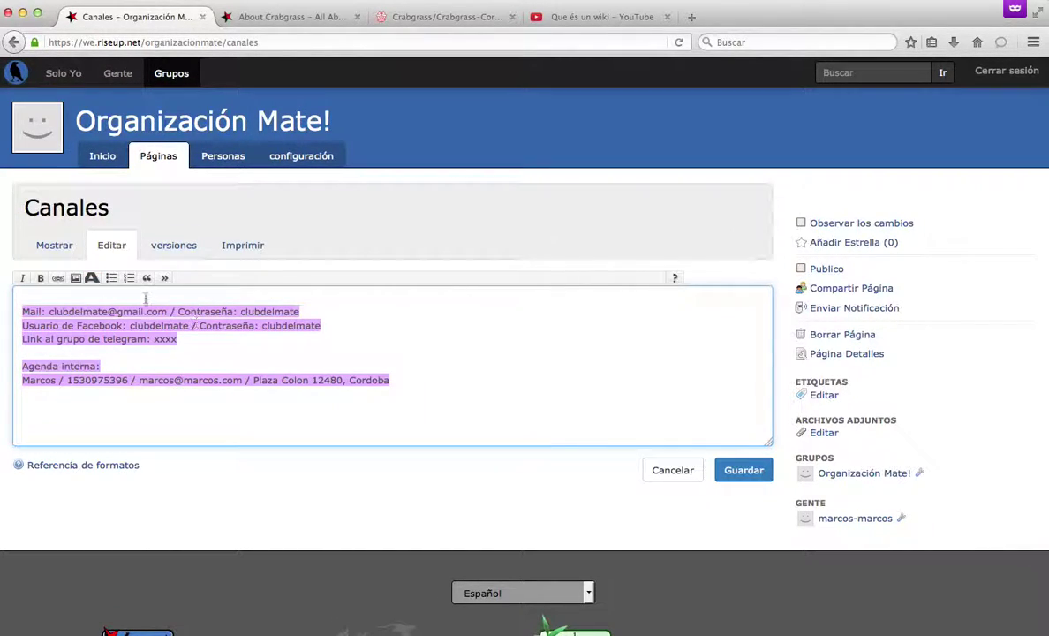
pyautogui.click(134, 279)
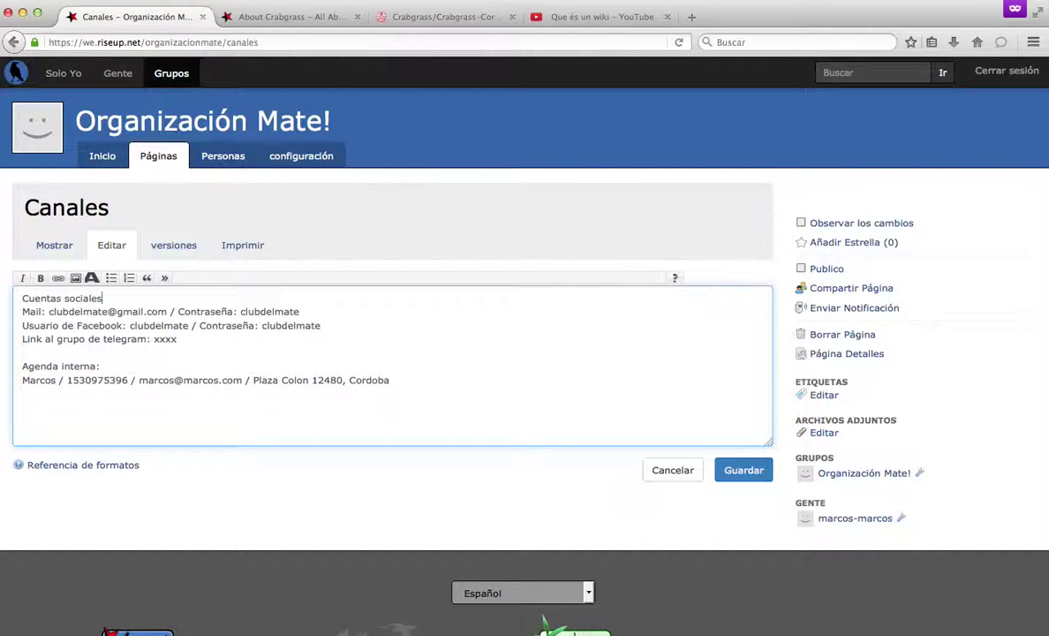
# Turn 'Cuentas sociales' into an h1 heading and select the 'Agenda interna:' line.
pyautogui.press('Return')
pyautogui.hotkey('shift', 'End')
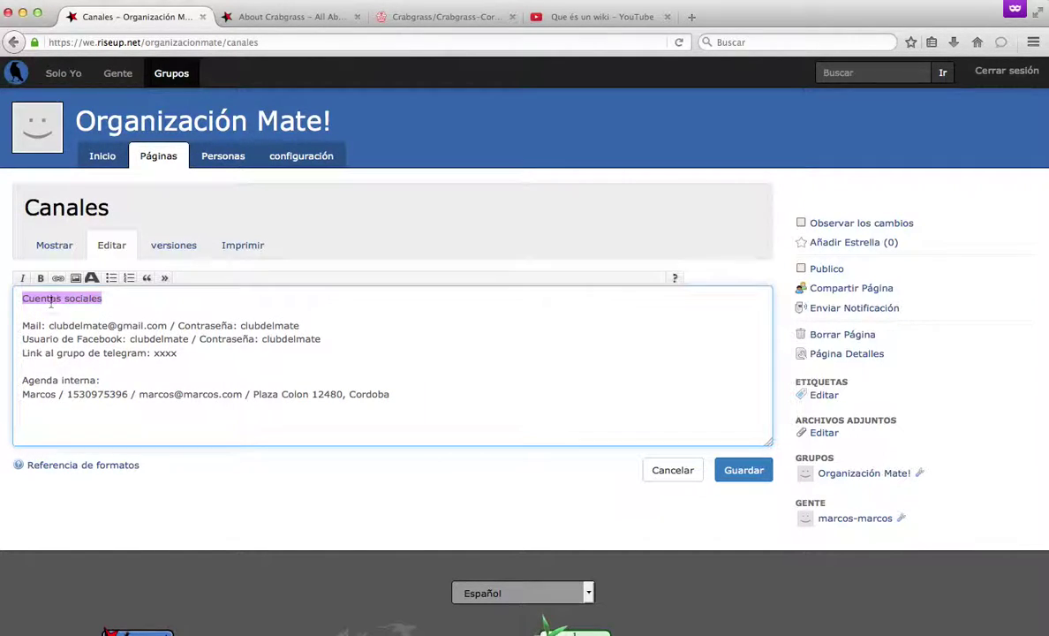
pyautogui.click(91, 278)
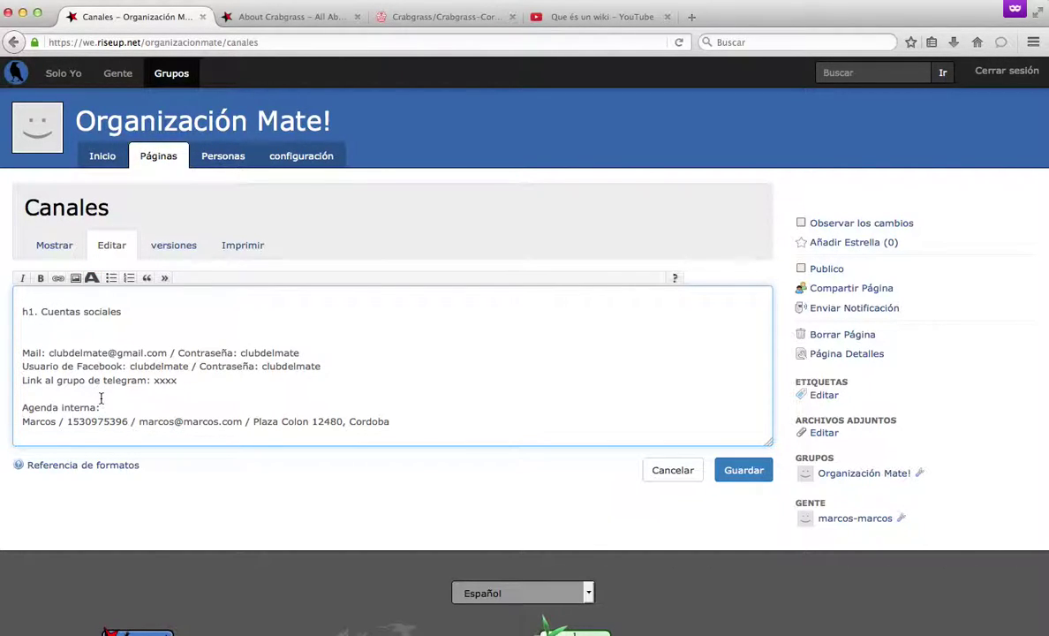
pyautogui.write(':')
pyautogui.press('Return')
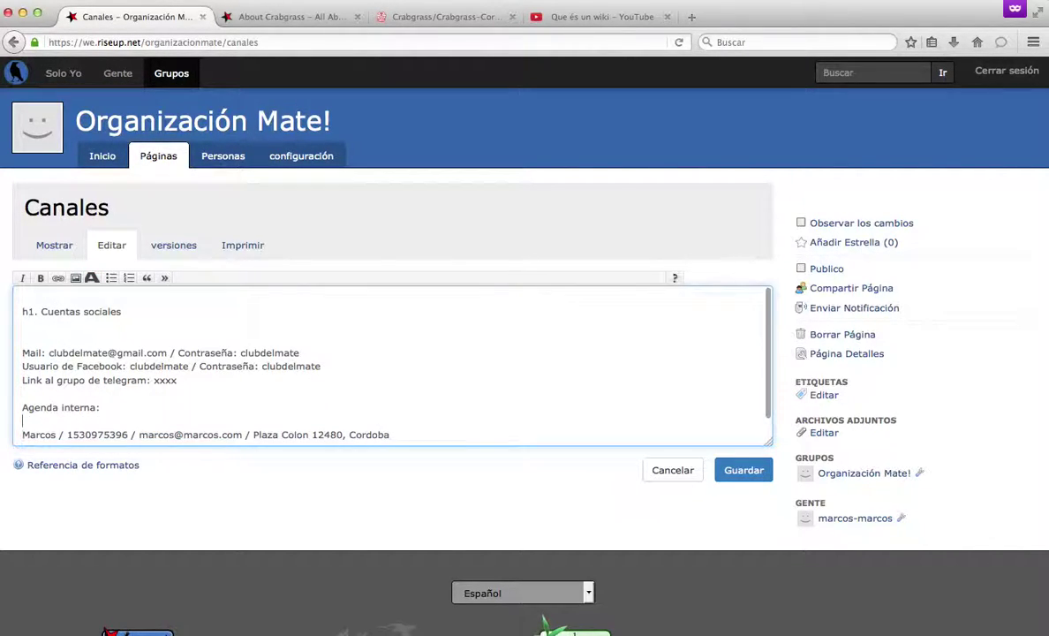
pyautogui.moveTo(101, 407); pyautogui.dragTo(22, 407)
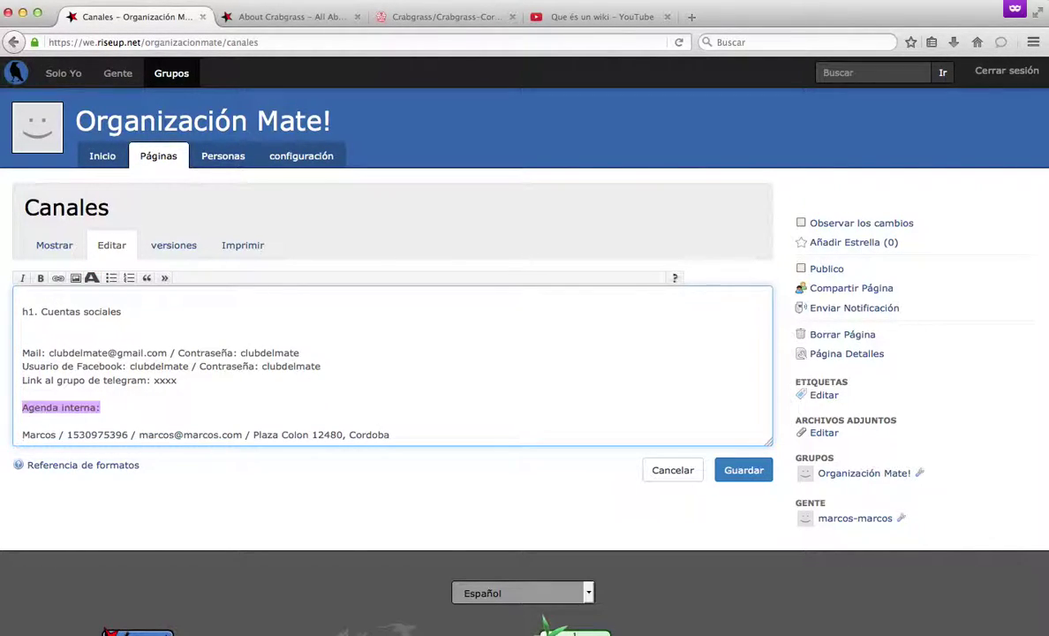
# Make 'Agenda interna:' a heading and add blank lines below the contact entry.
pyautogui.click(91, 277)
pyautogui.scroll(-1, 113, 391)
pyautogui.scroll(1, 113, 391)
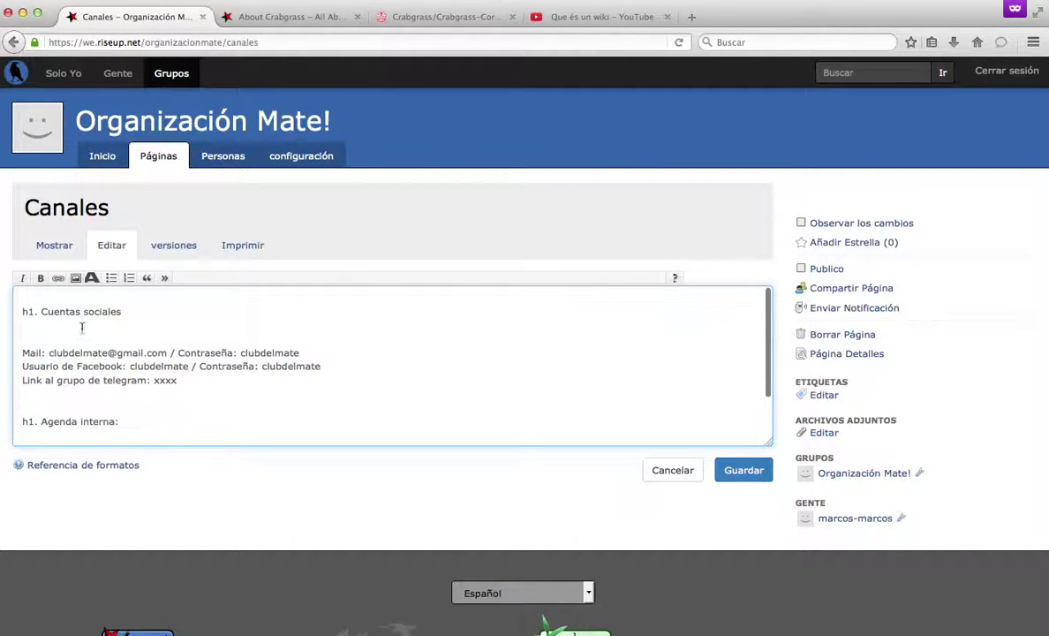
pyautogui.scroll(-1, 81, 328)
pyautogui.click(423, 422)
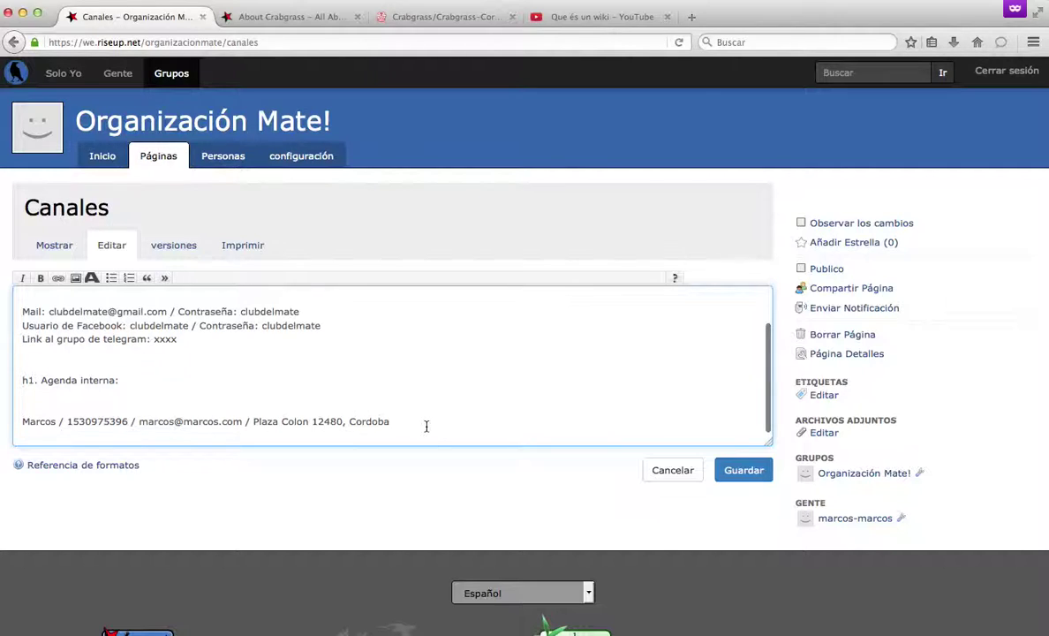
pyautogui.press('Return')
pyautogui.press('Return')
pyautogui.press('Return')
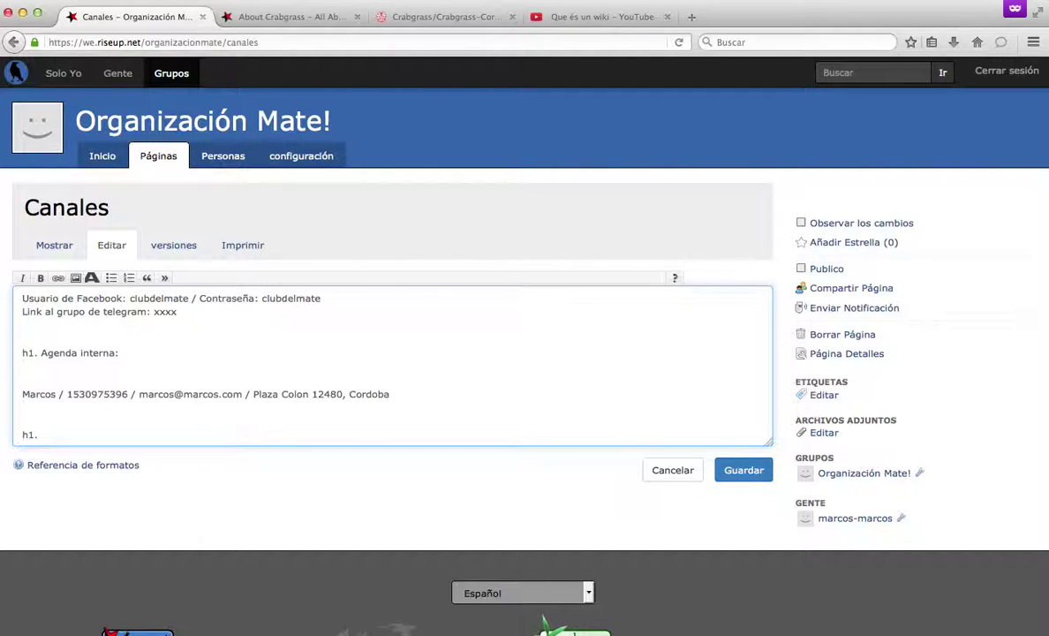
# Add an 'h1. Medios amigos' section listing zumbalaturba.com.ar and agencia paco urondo, then save.
pyautogui.write('h1. Medios amigos')
pyautogui.press('Return')
pyautogui.press('Return')
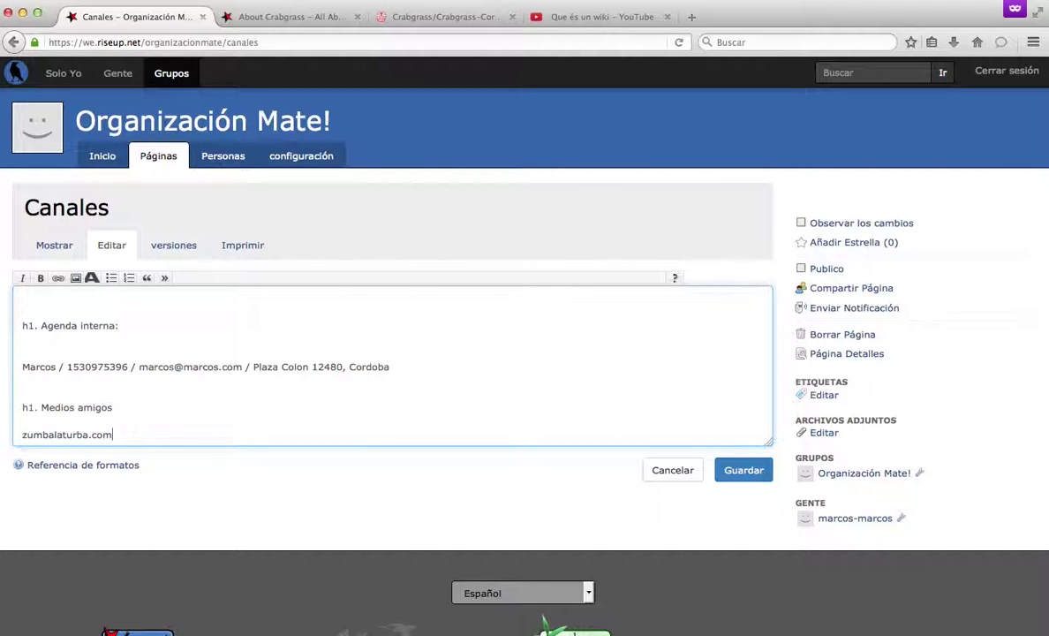
pyautogui.press('Return')
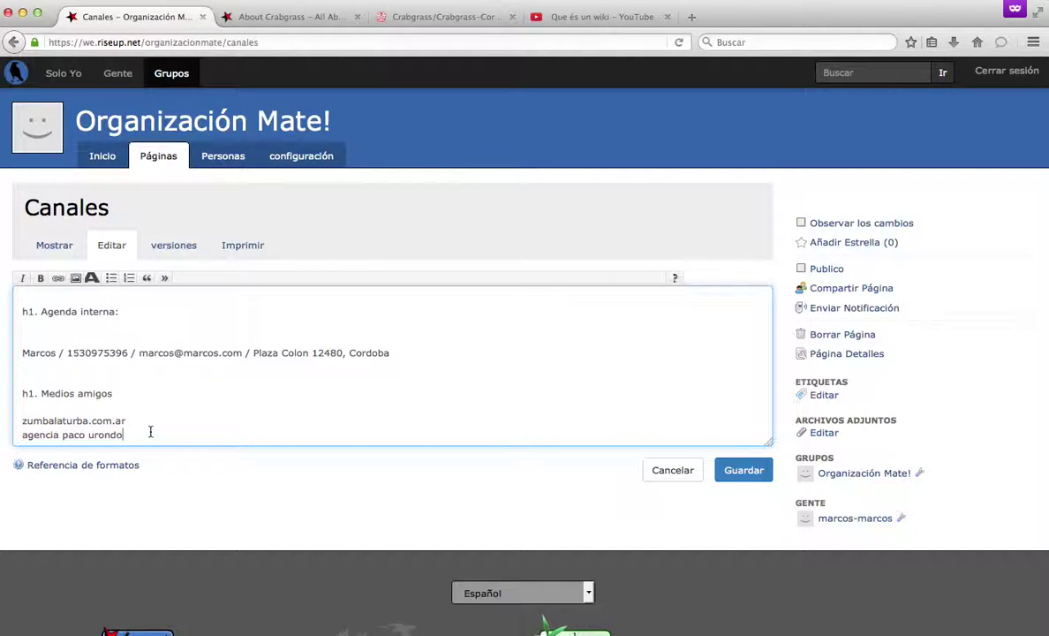
pyautogui.scroll(3, 176, 388)
pyautogui.scroll(-4, 175, 390)
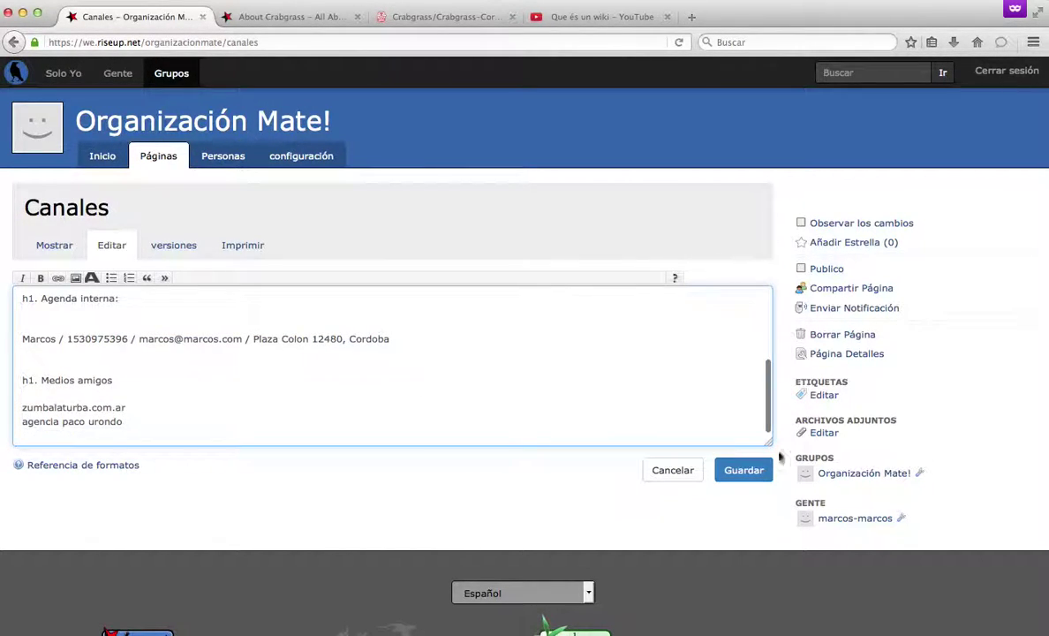
pyautogui.click(743, 469)
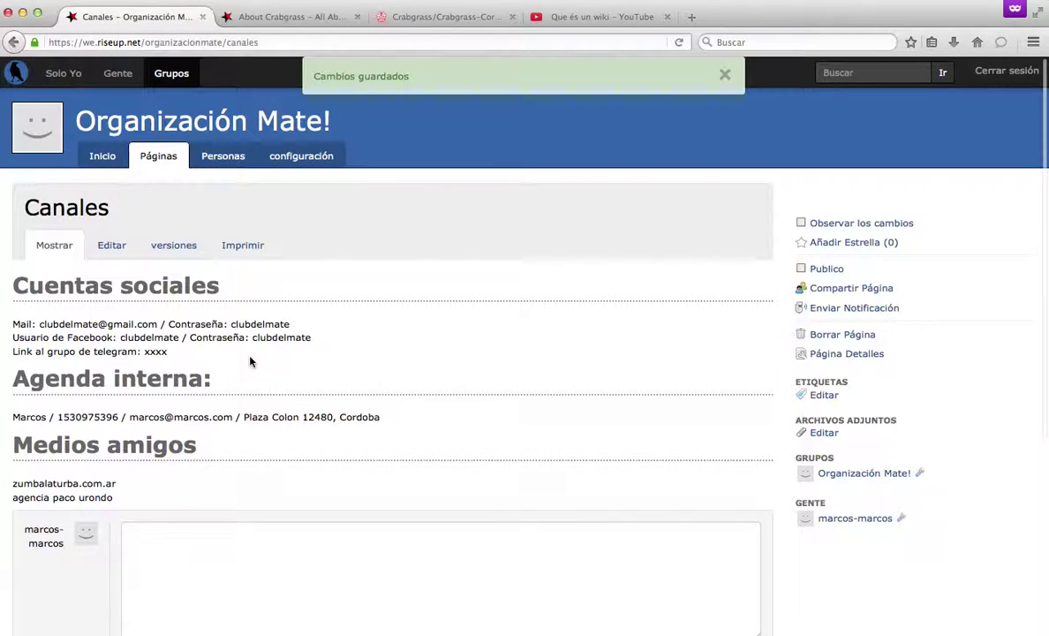
# Demote the Cuentas sociales, Agenda interna and Medios amigos headings from h1 to h2 in the Canales source.
pyautogui.moveTo(29, 283); pyautogui.dragTo(196, 323)
pyautogui.click(183, 318)
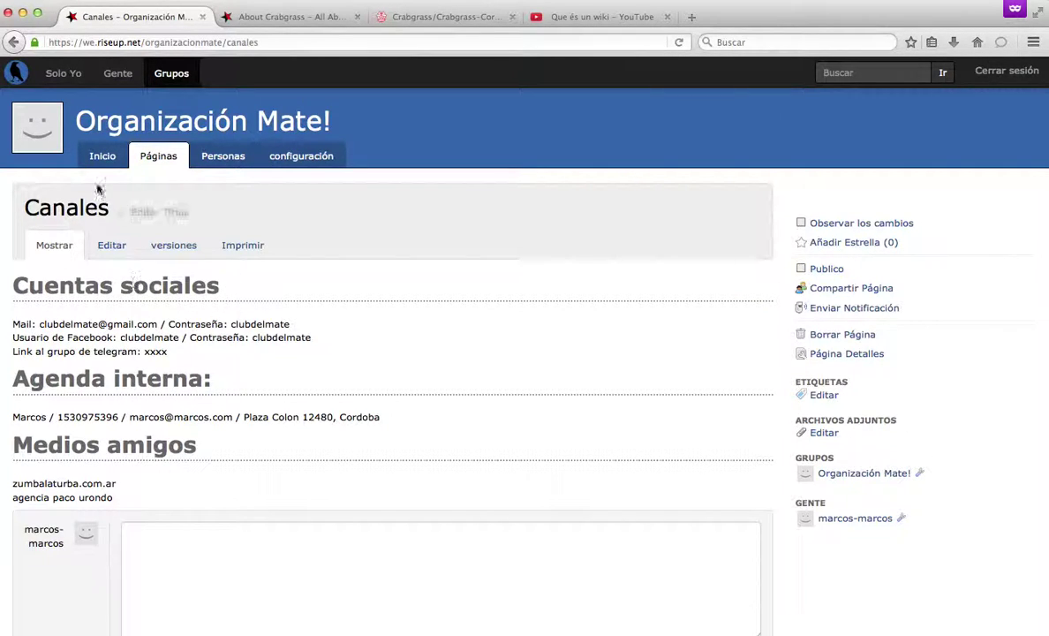
pyautogui.click(110, 251)
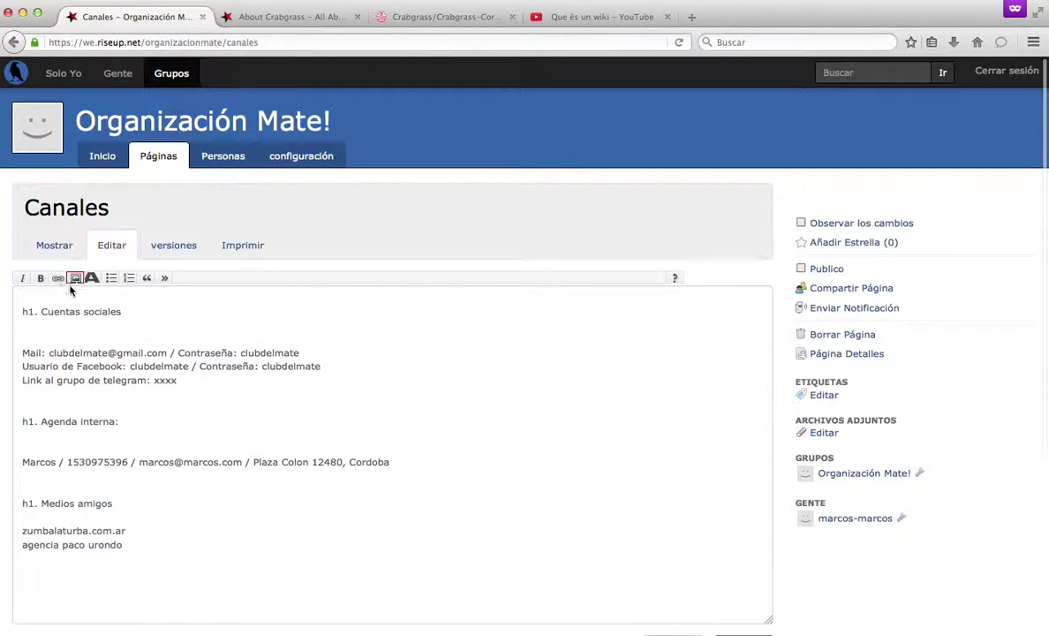
pyautogui.click(33, 323)
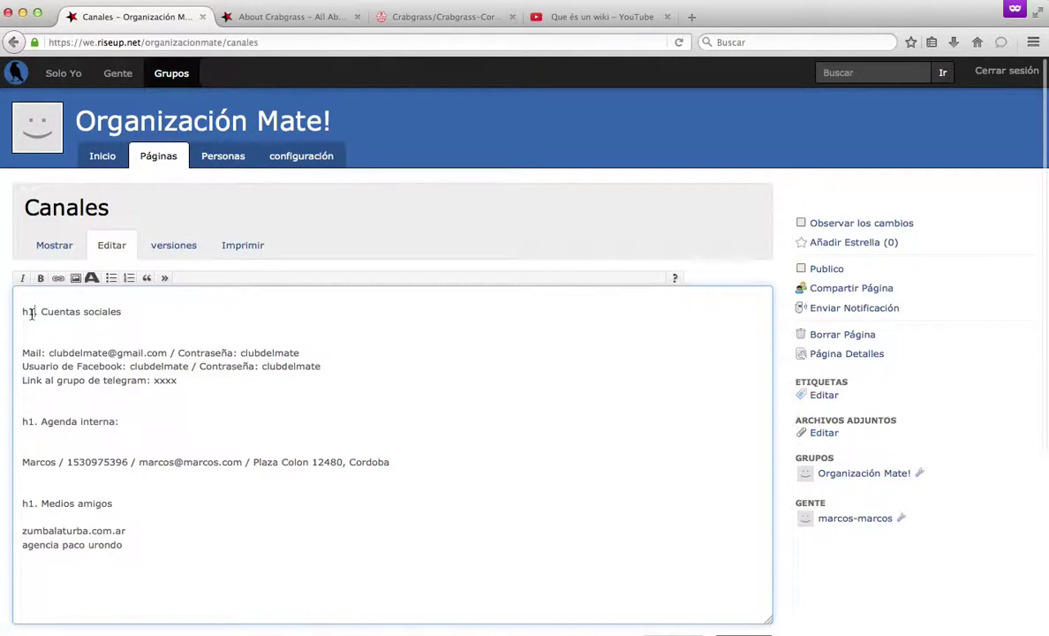
pyautogui.press('BackSpace')
pyautogui.write('2')
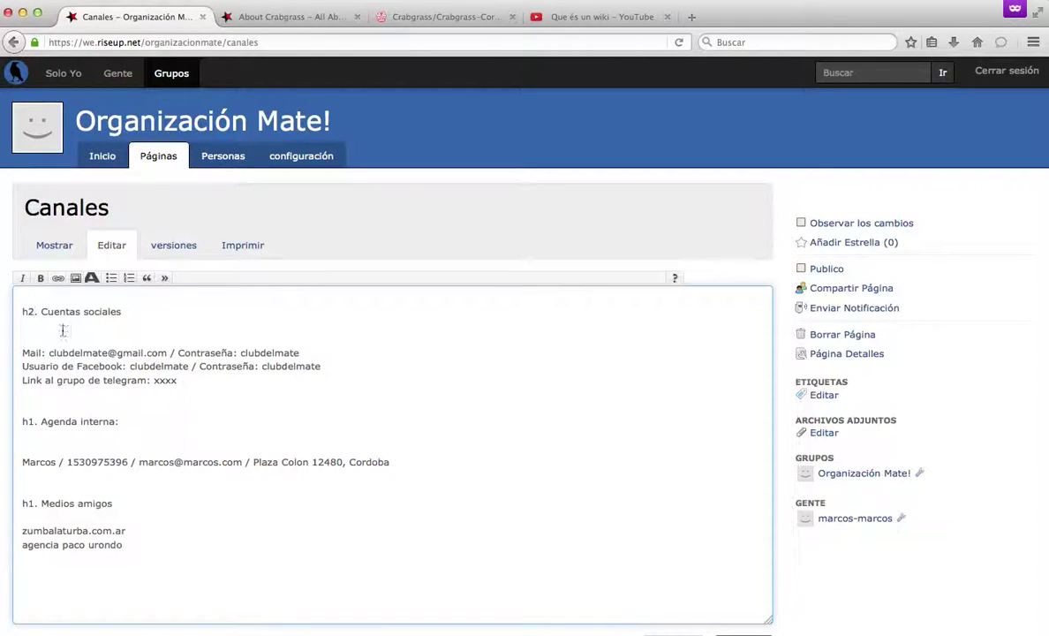
pyautogui.click(35, 421)
pyautogui.press('BackSpace')
pyautogui.write('2')
pyautogui.press('Down')
pyautogui.press('Down')
pyautogui.press('Down')
pyautogui.press('Down')
pyautogui.press('Down')
pyautogui.press('Down')
pyautogui.press('BackSpace')
pyautogui.write('2')
# Insert a new top line for the h1 Canales title and save the restructured page.
pyautogui.press('Return')
pyautogui.press('Return')
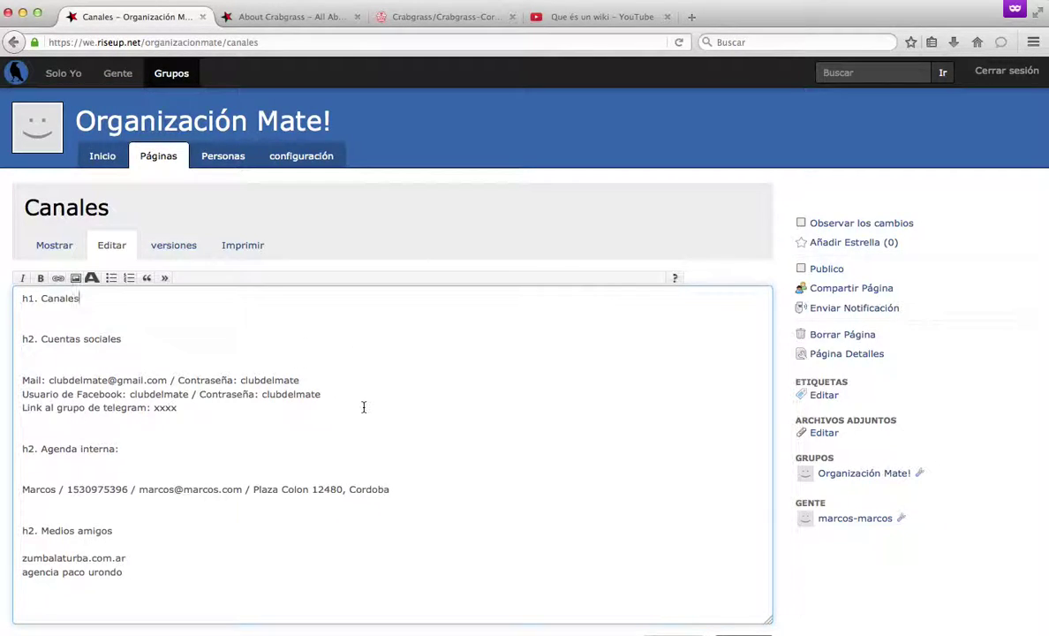
pyautogui.scroll(-3, 363, 407)
pyautogui.click(738, 494)
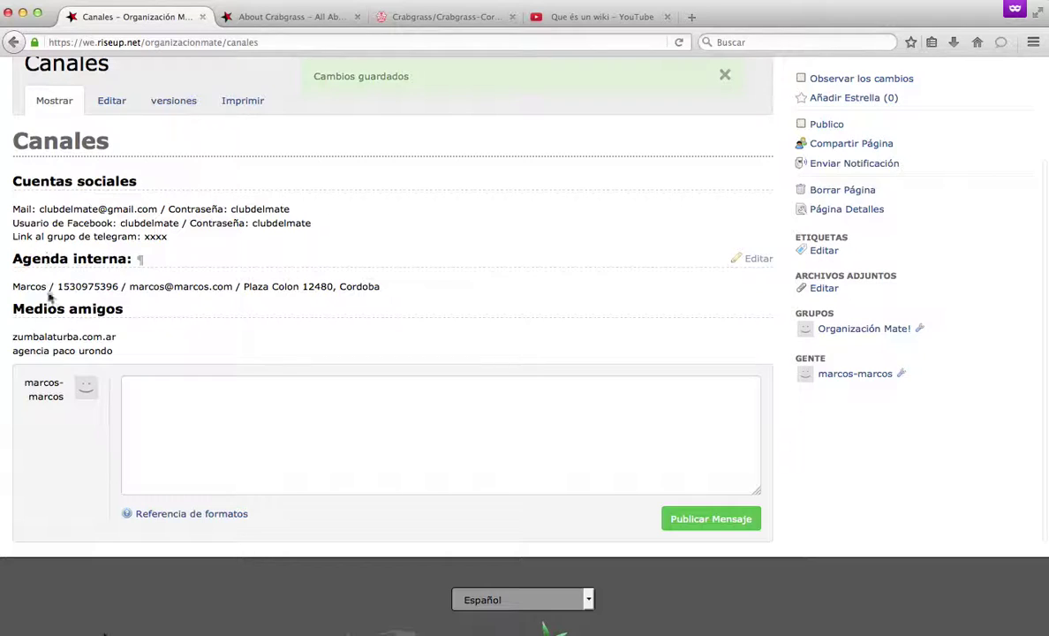
pyautogui.scroll(3, 152, 323)
pyautogui.scroll(-10, 161, 324)
pyautogui.scroll(10, 159, 318)
pyautogui.scroll(-2, 154, 261)
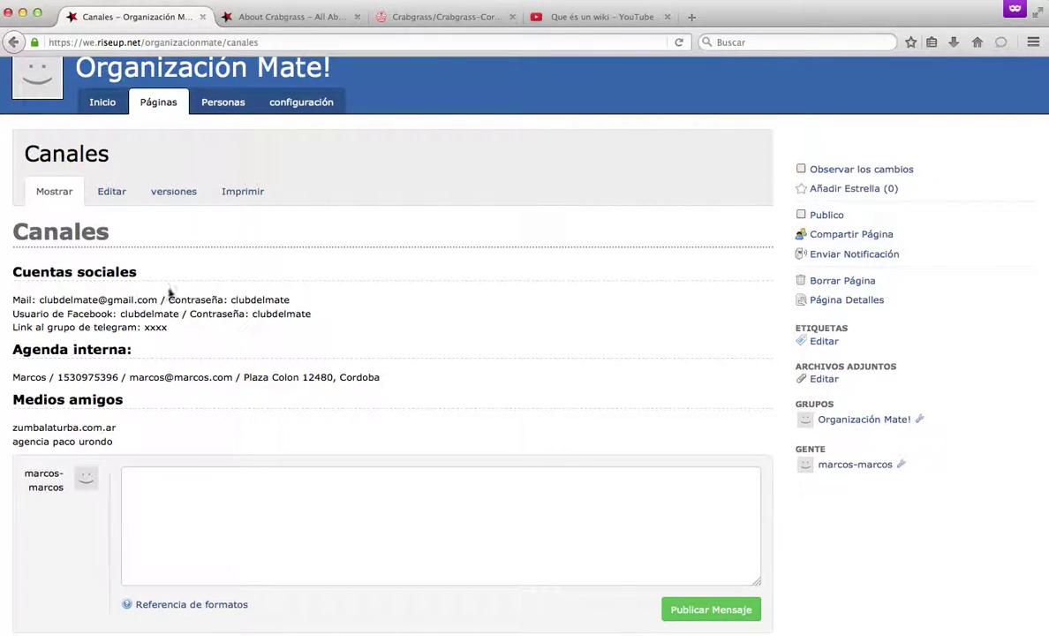
# Edit only the Cuentas sociales section and open the GreenCloth formatting reference.
pyautogui.click(755, 271)
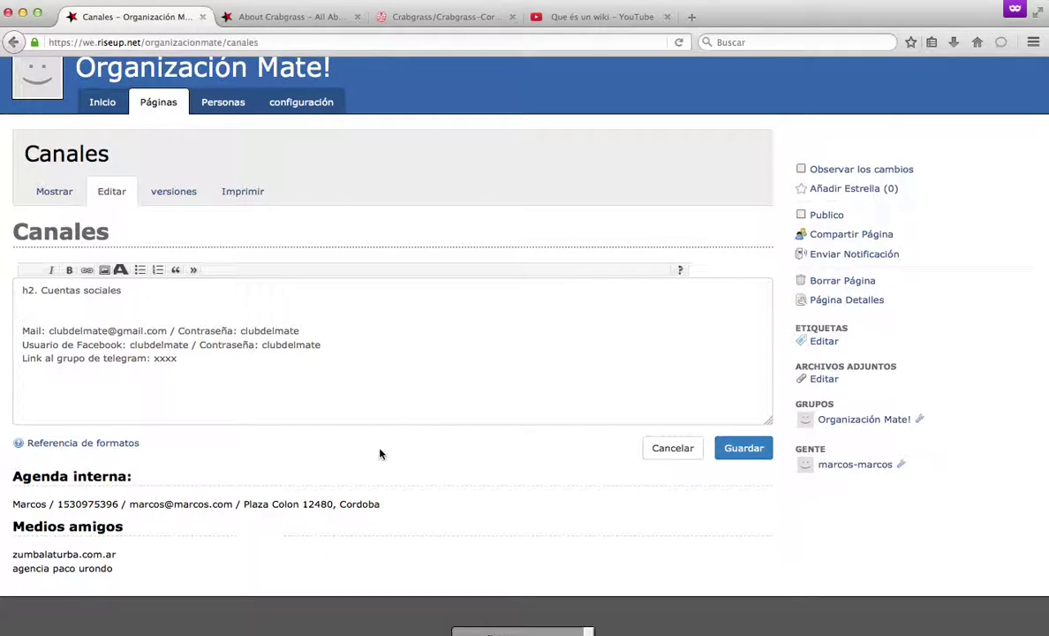
pyautogui.click(60, 446)
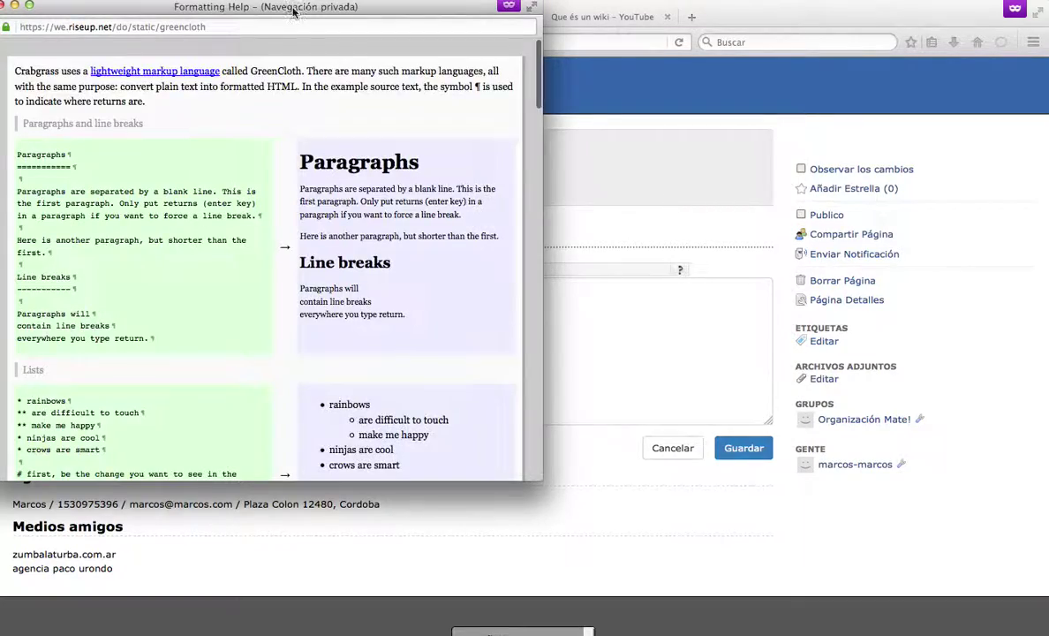
pyautogui.moveTo(294, 4); pyautogui.dragTo(368, 41)
pyautogui.scroll(-3, 253, 308)
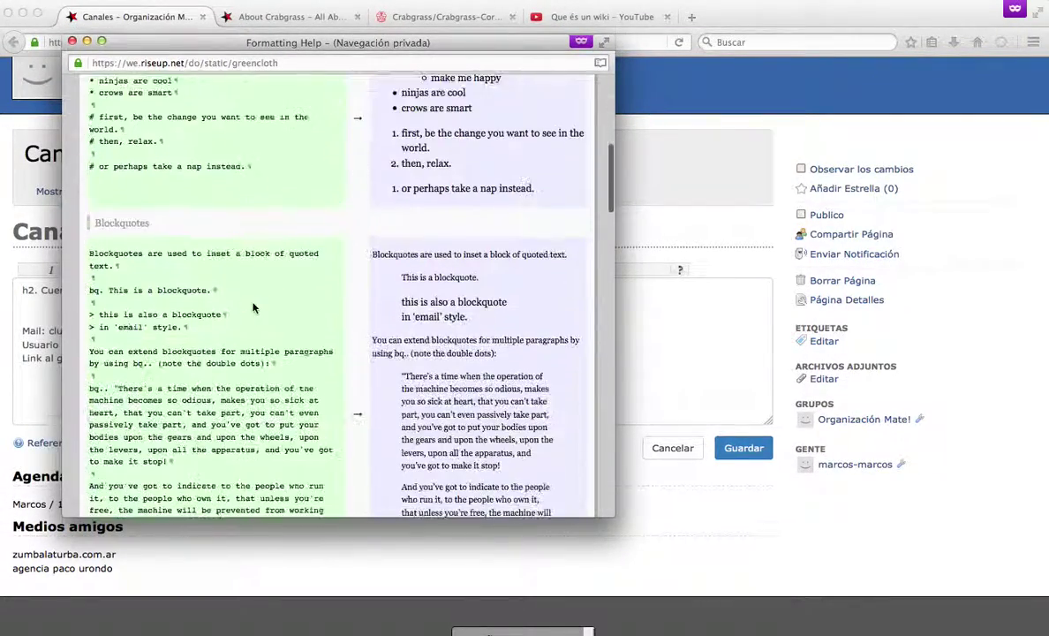
pyautogui.scroll(-10, 252, 308)
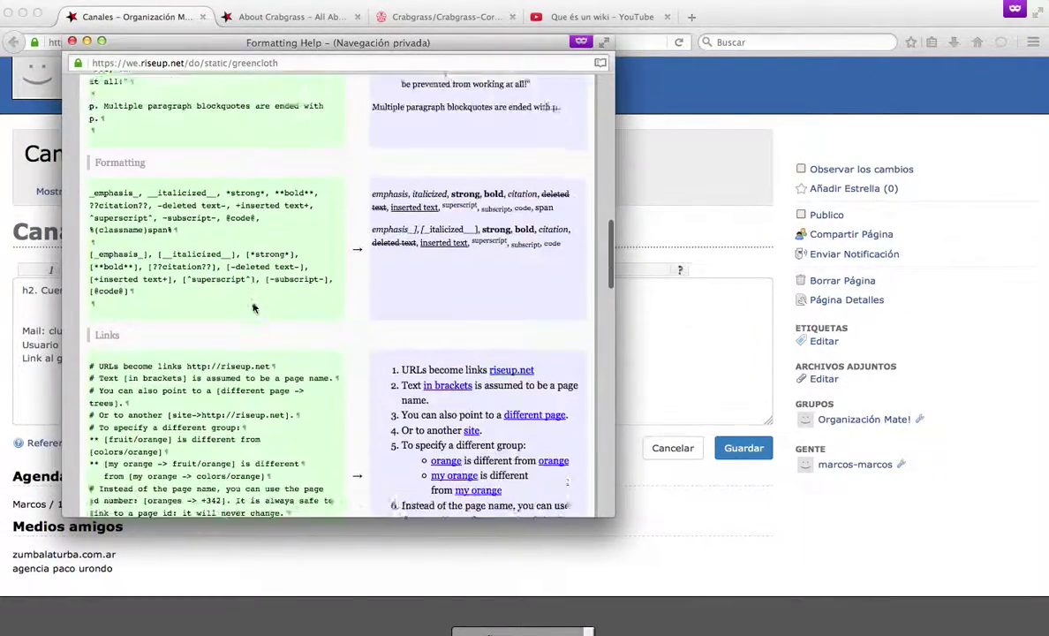
pyautogui.scroll(-5, 252, 305)
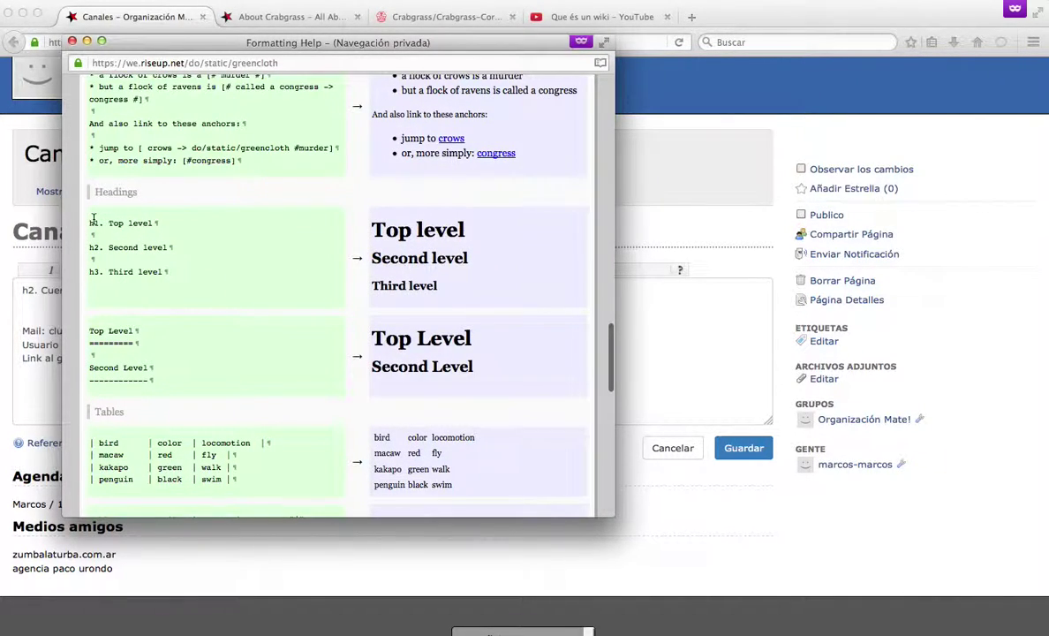
# Review the h1–h3 heading examples in the formatting help, then close the help window.
pyautogui.moveTo(89, 223); pyautogui.dragTo(170, 272)
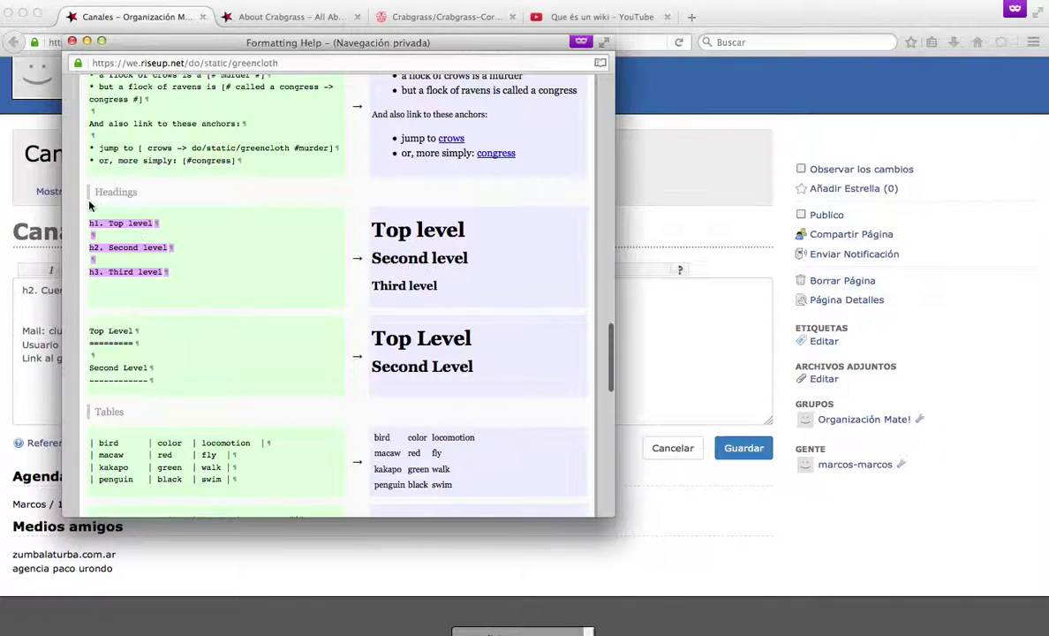
pyautogui.scroll(-2, 199, 298)
pyautogui.click(249, 158)
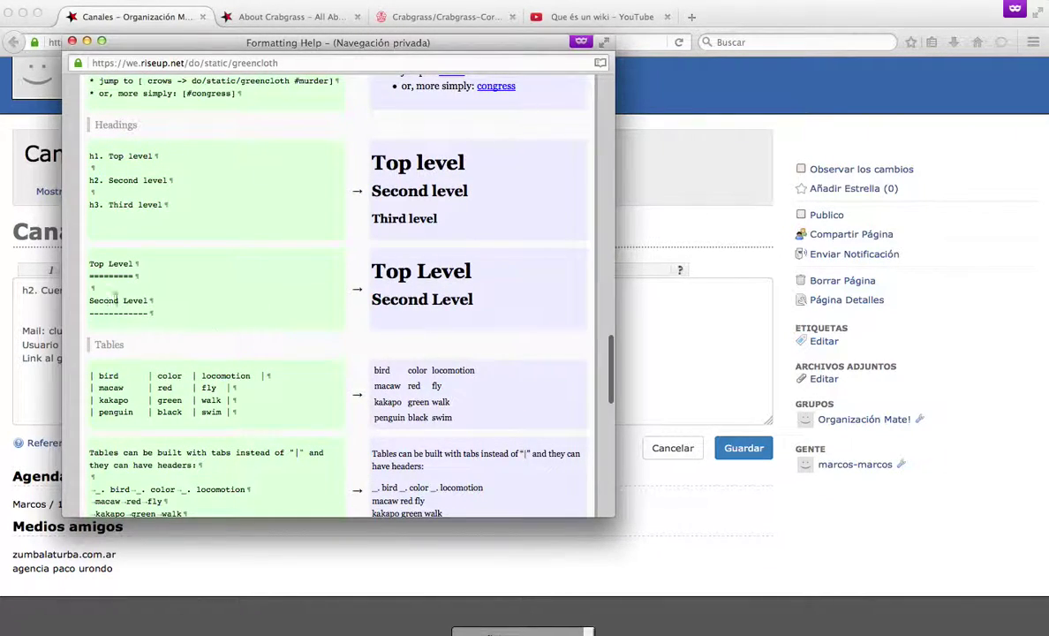
pyautogui.scroll(-8, 188, 367)
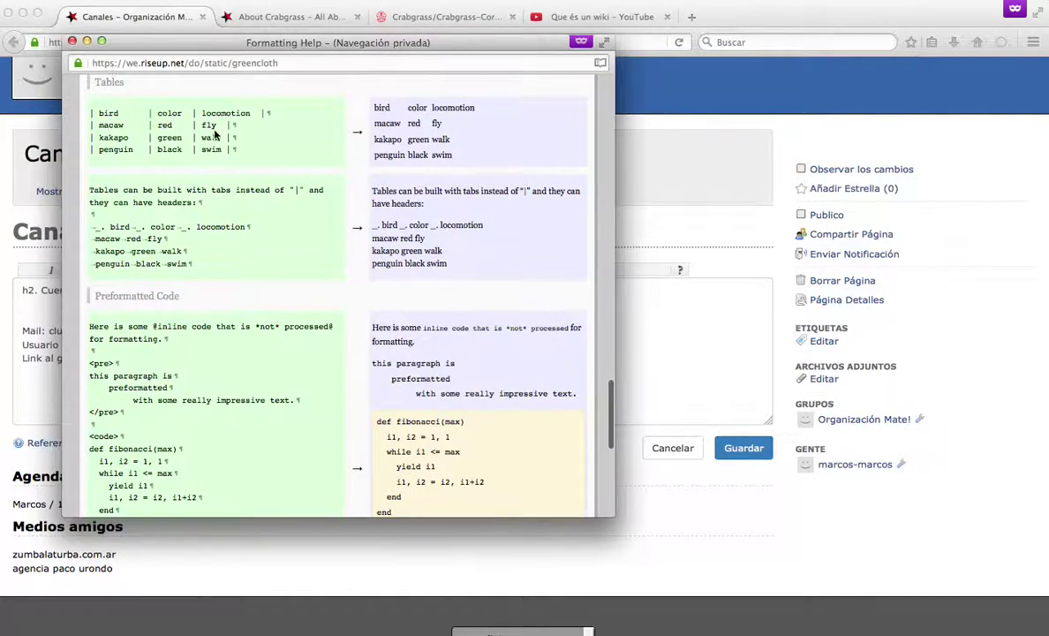
pyautogui.scroll(-12, 225, 321)
pyautogui.scroll(20, 225, 321)
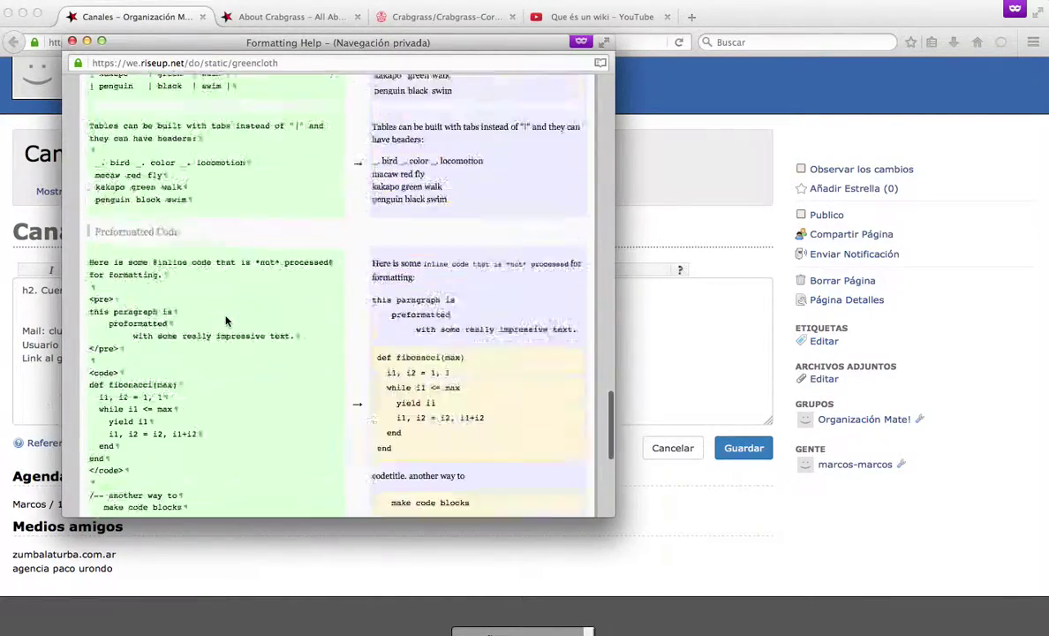
pyautogui.scroll(4, 225, 321)
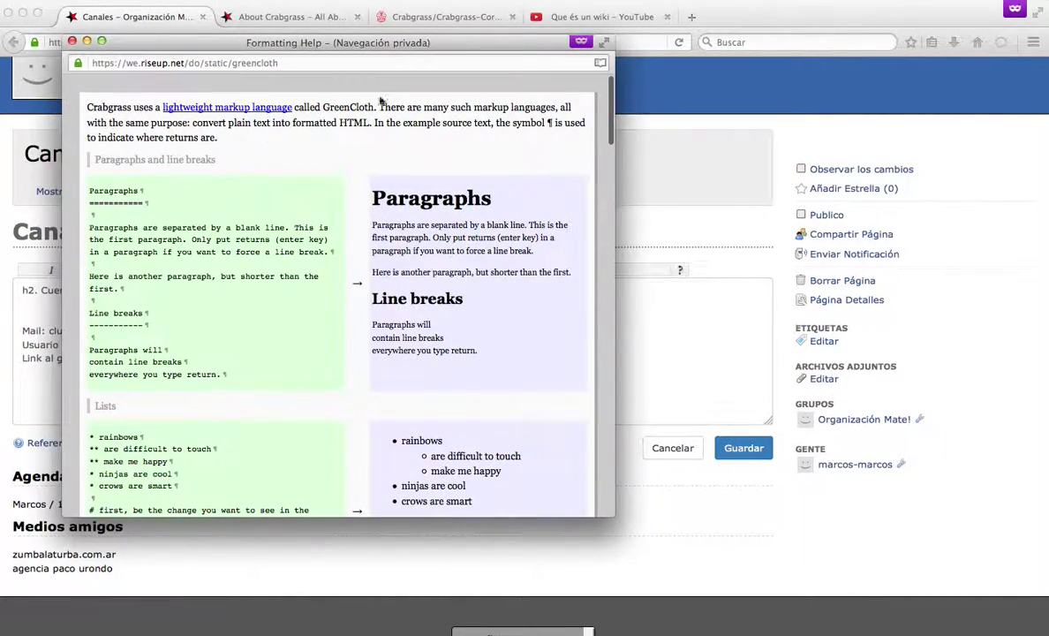
pyautogui.click(72, 43)
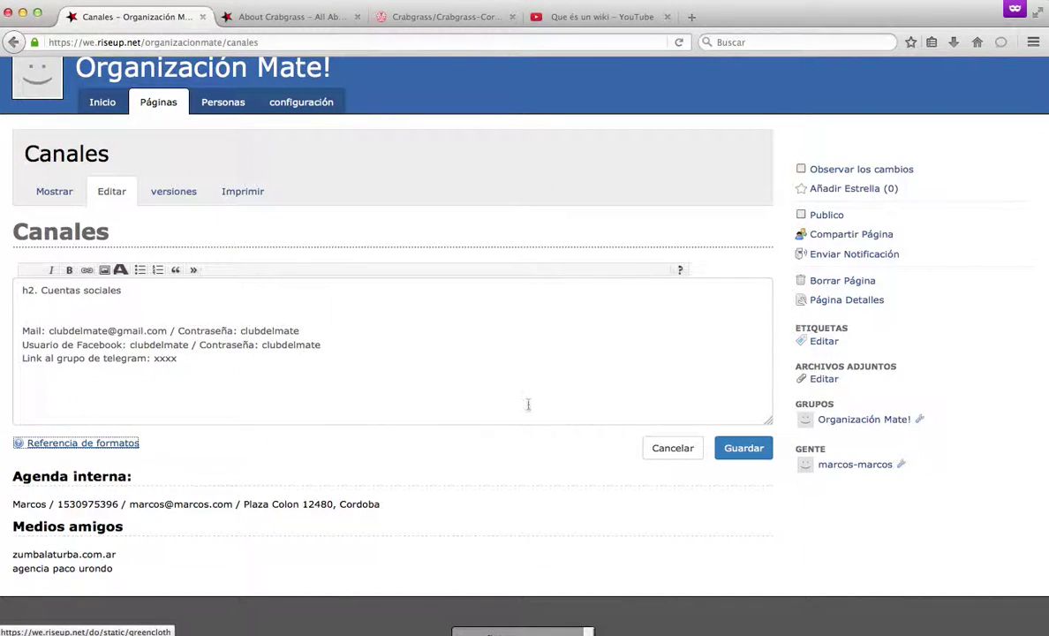
# Save the Cuentas sociales section, then reopen the full Canales source and leave it unchanged.
pyautogui.click(742, 450)
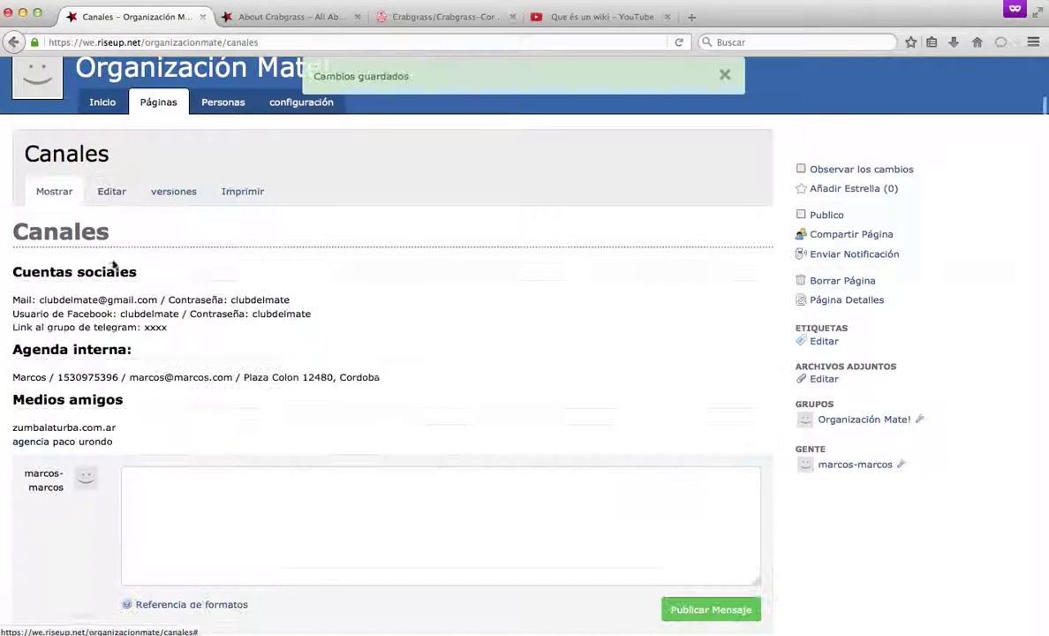
pyautogui.click(113, 192)
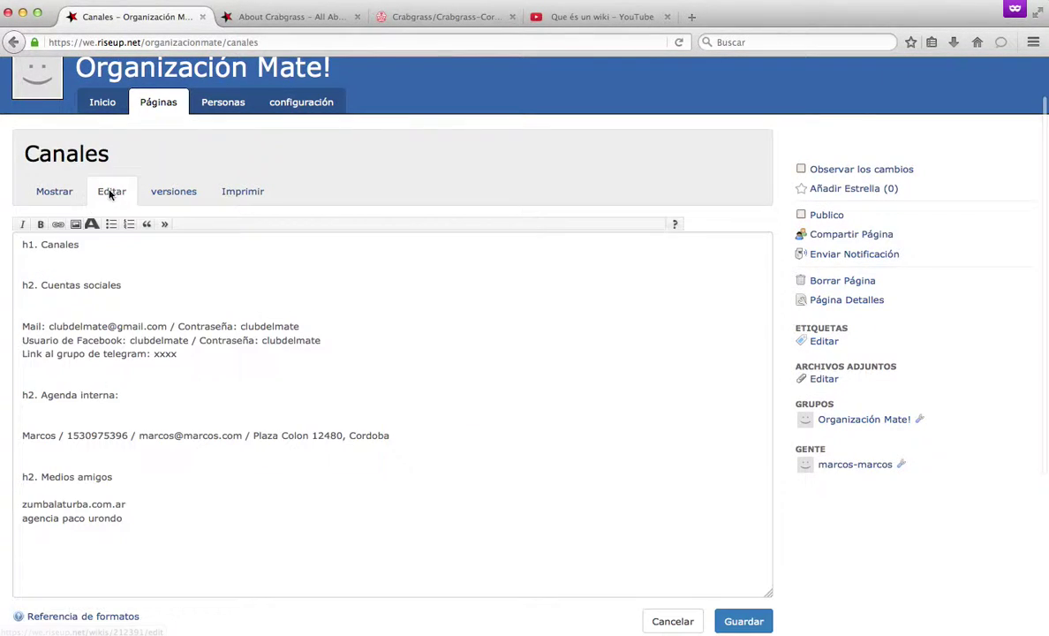
pyautogui.scroll(-3, 131, 519)
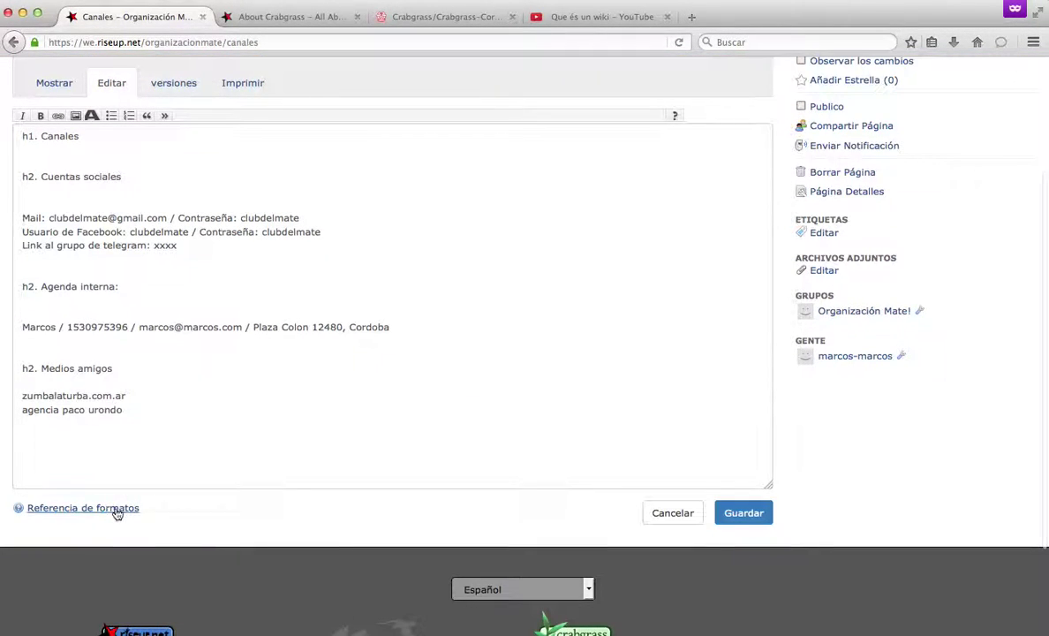
pyautogui.scroll(3, 400, 374)
pyautogui.scroll(-2, 648, 449)
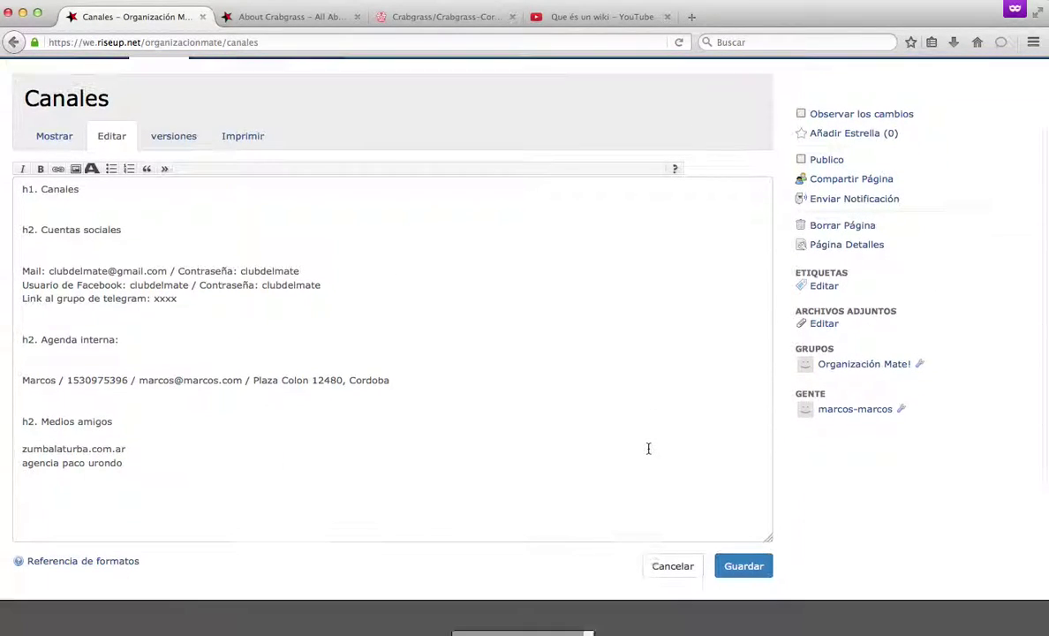
pyautogui.click(675, 565)
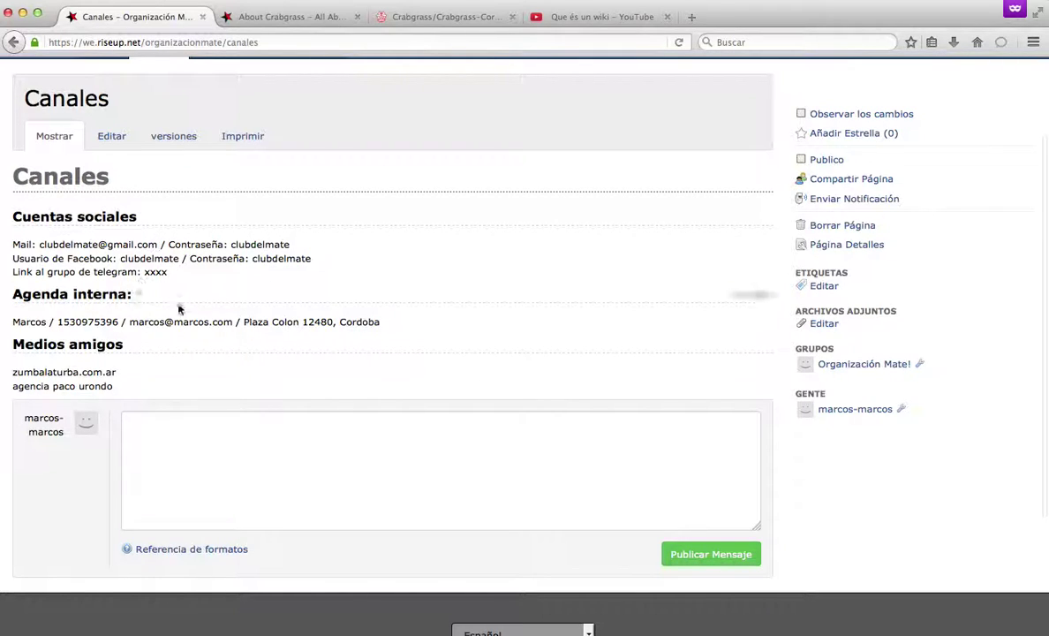
# Check the Canales version history, then return to the Organización Mate! group home.
pyautogui.click(167, 139)
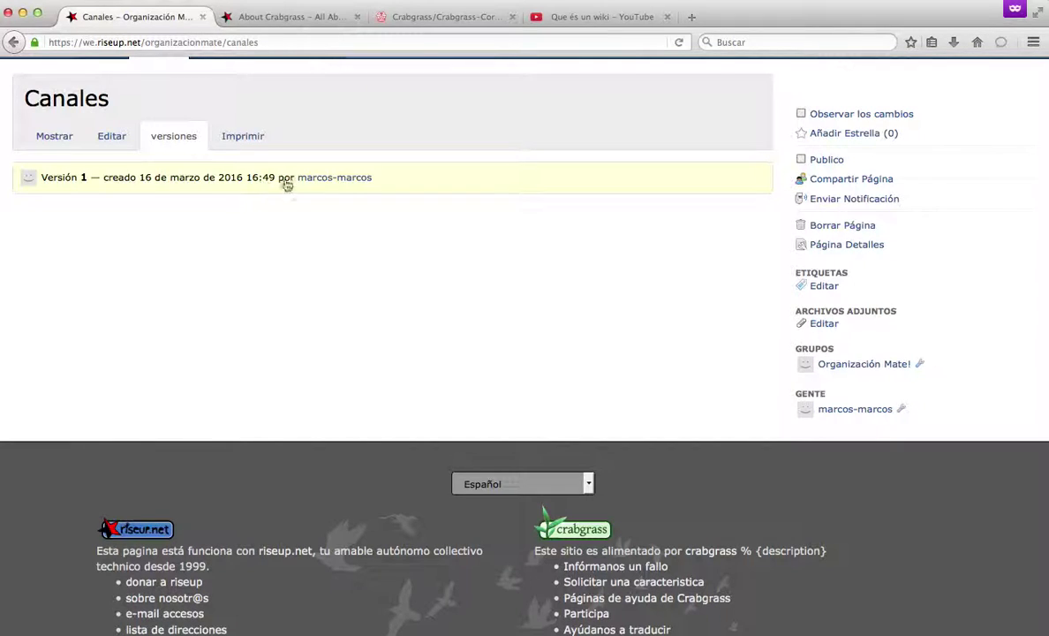
pyautogui.click(42, 146)
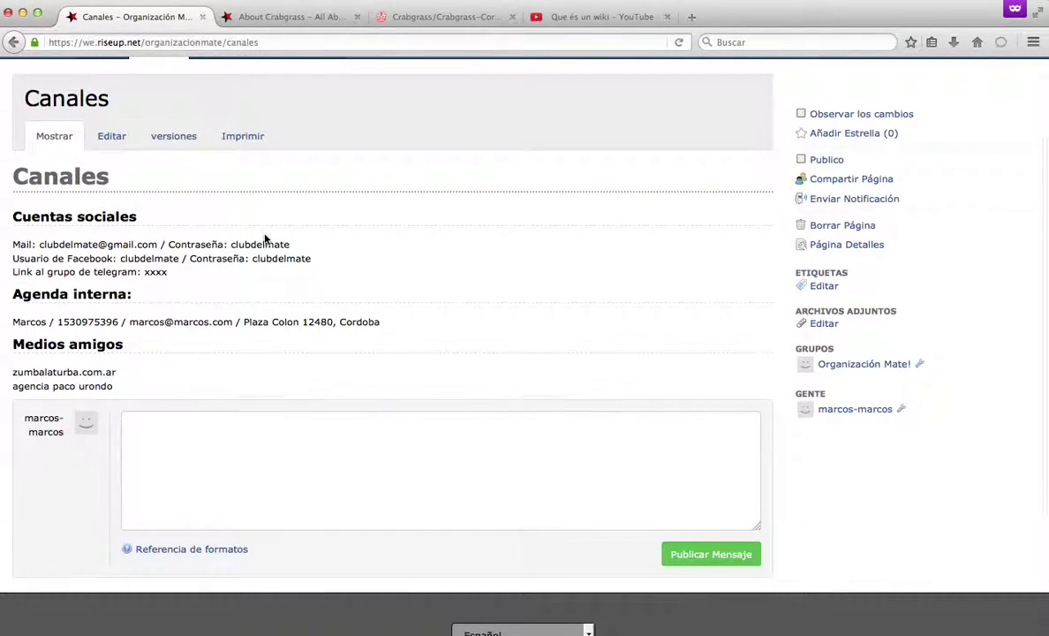
pyautogui.scroll(3, 259, 214)
pyautogui.click(201, 125)
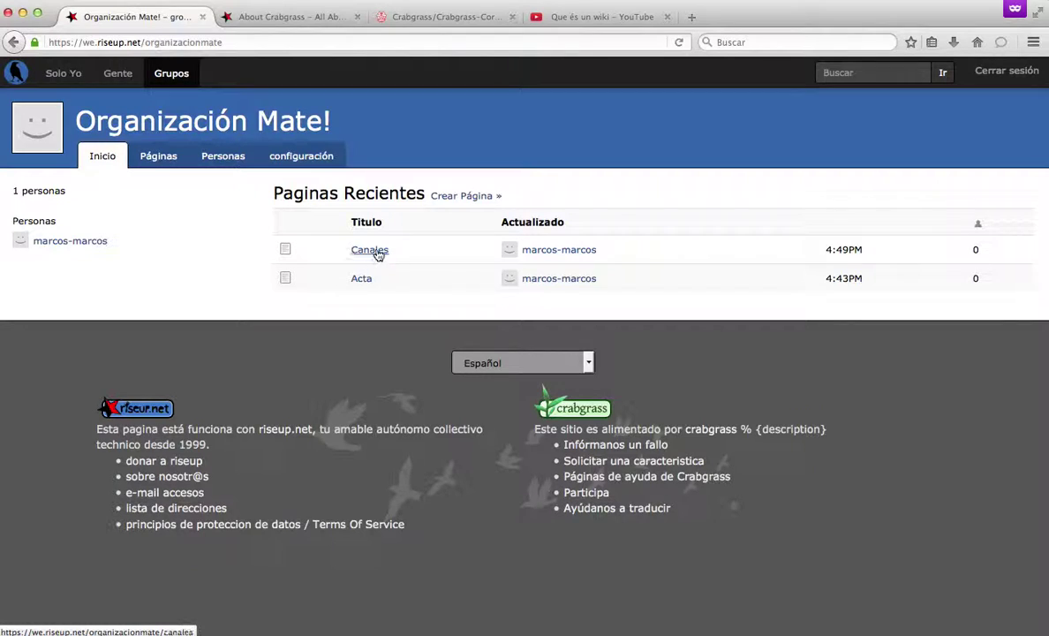
# Create a group task list titled 'Pendientes Marzo' with summary 'Resoluciones asamblea tal'.
pyautogui.click(446, 199)
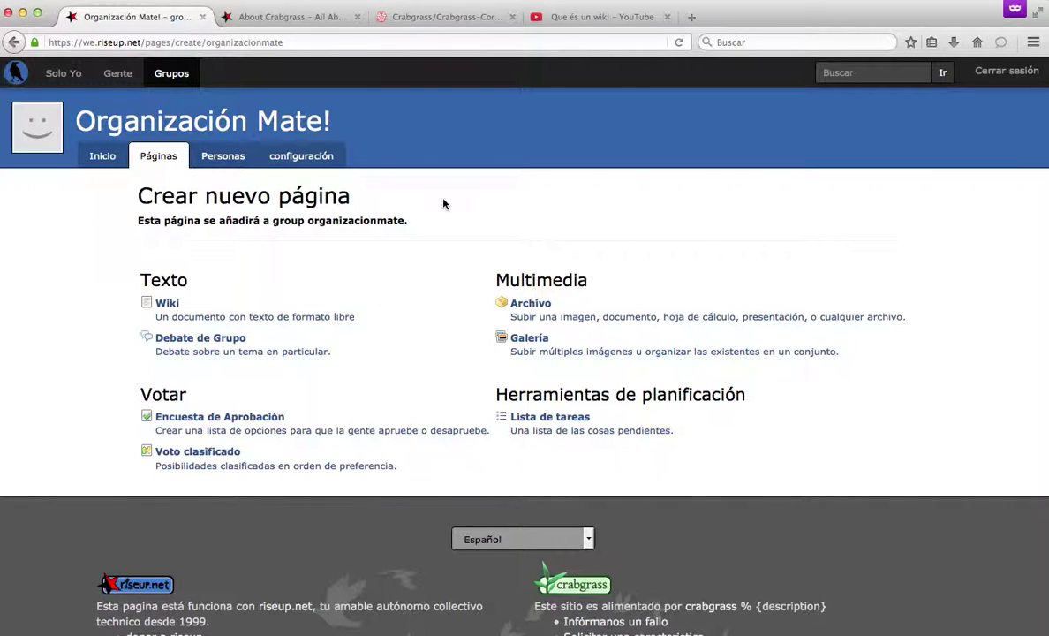
pyautogui.click(542, 424)
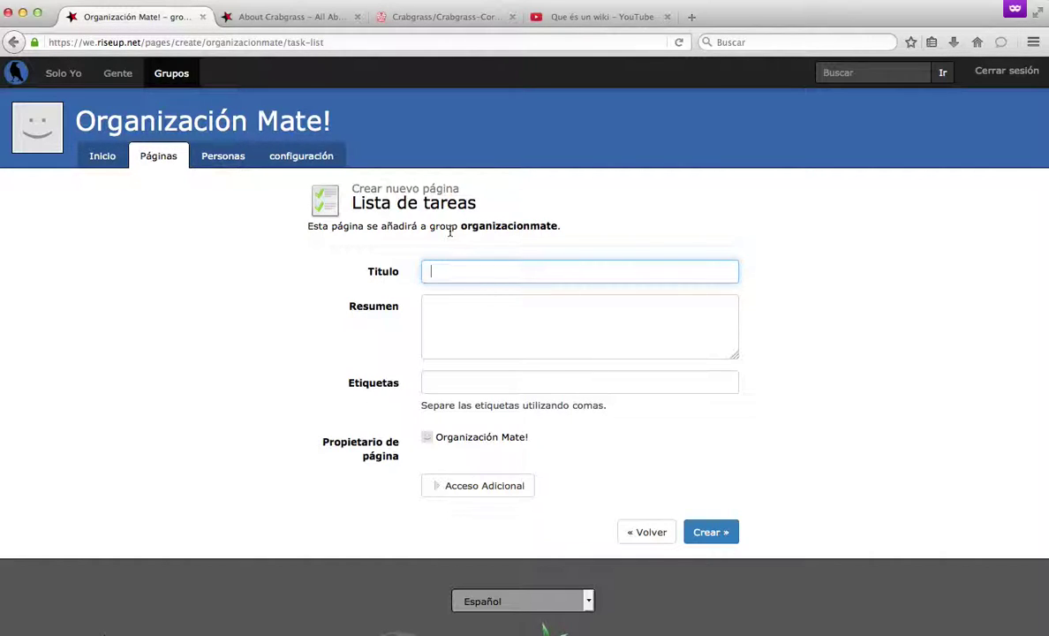
pyautogui.write('Pendientes')
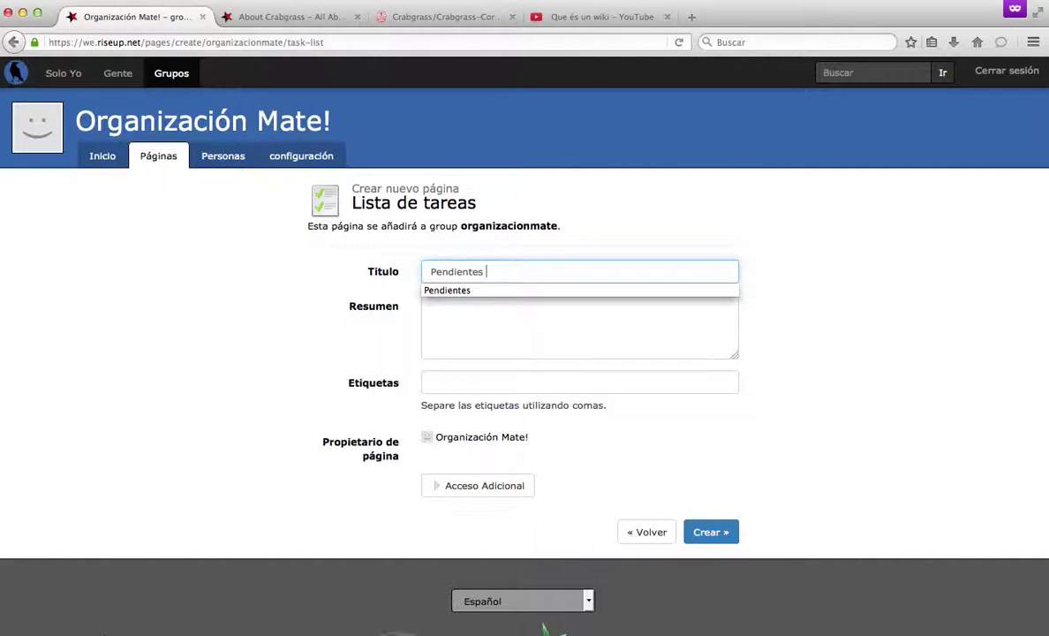
pyautogui.write(' Marzo')
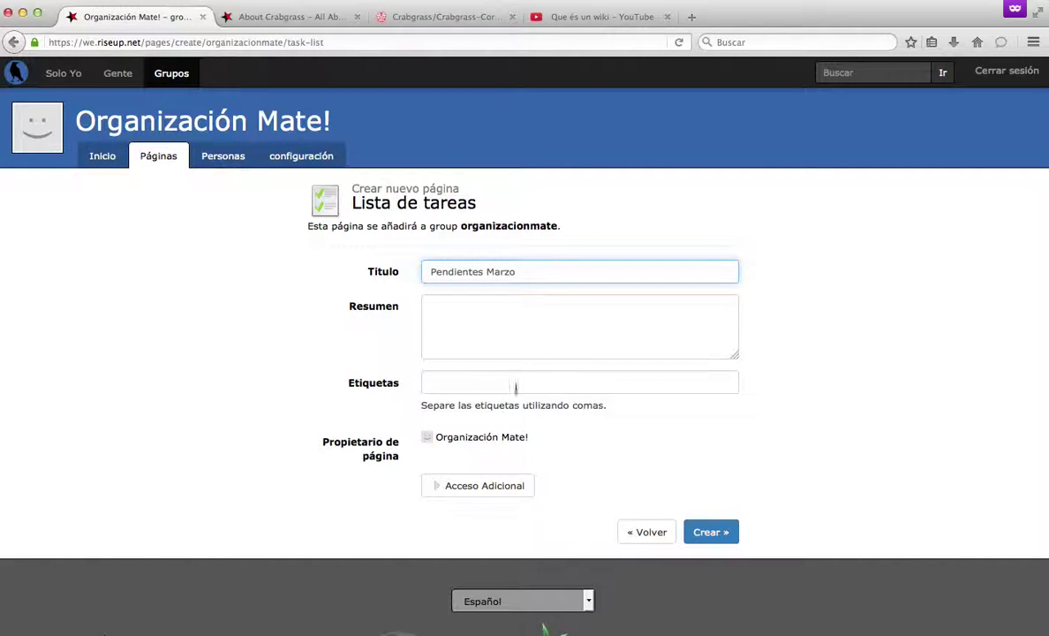
pyautogui.click(534, 347)
pyautogui.write('Re')
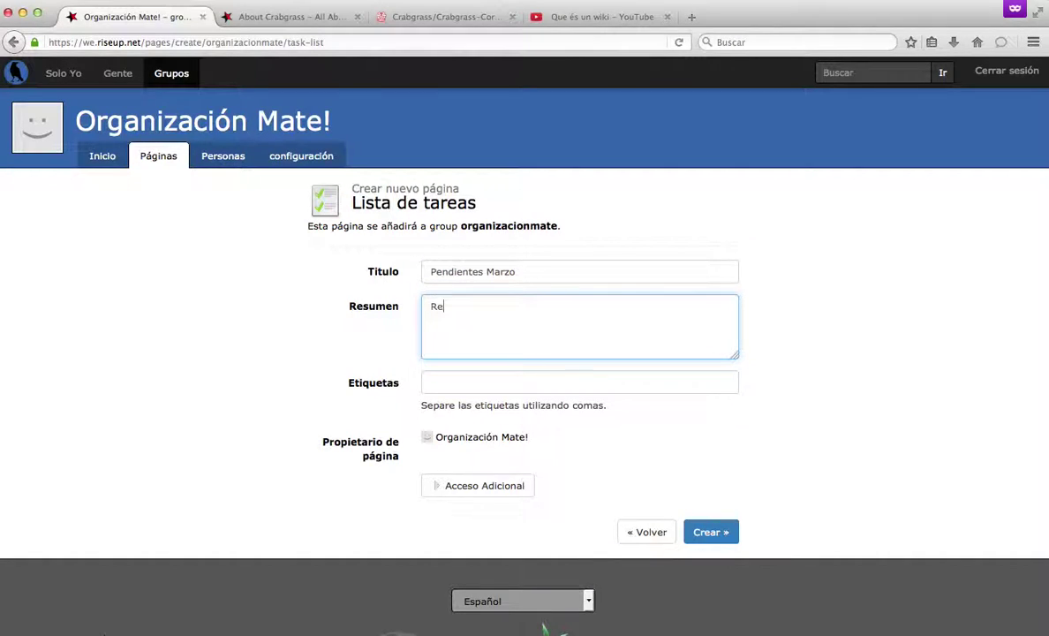
pyautogui.write('soluciones asamblea tal')
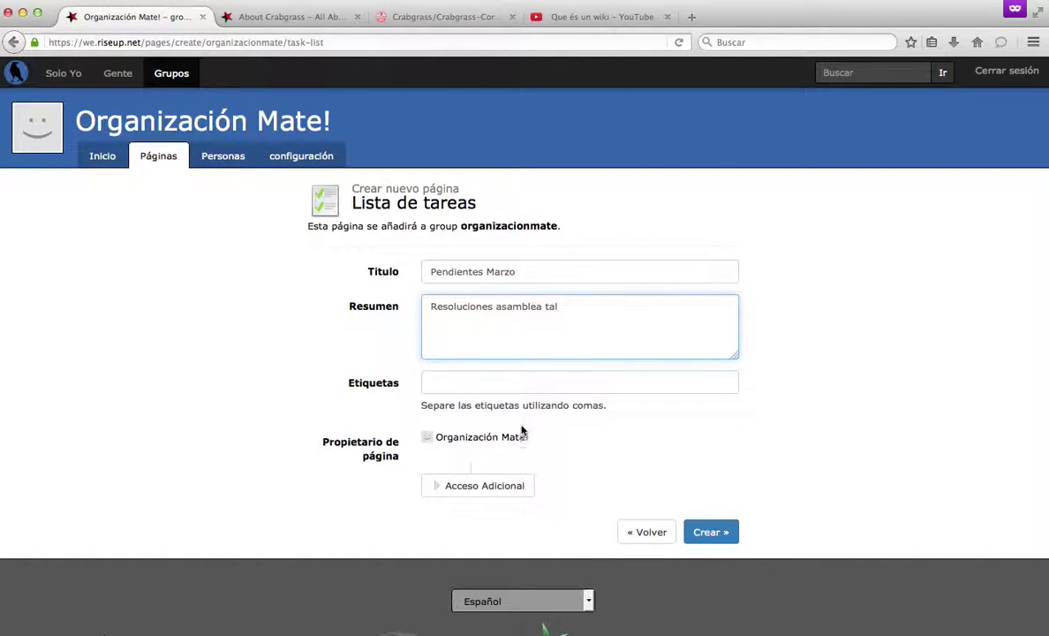
pyautogui.click(702, 542)
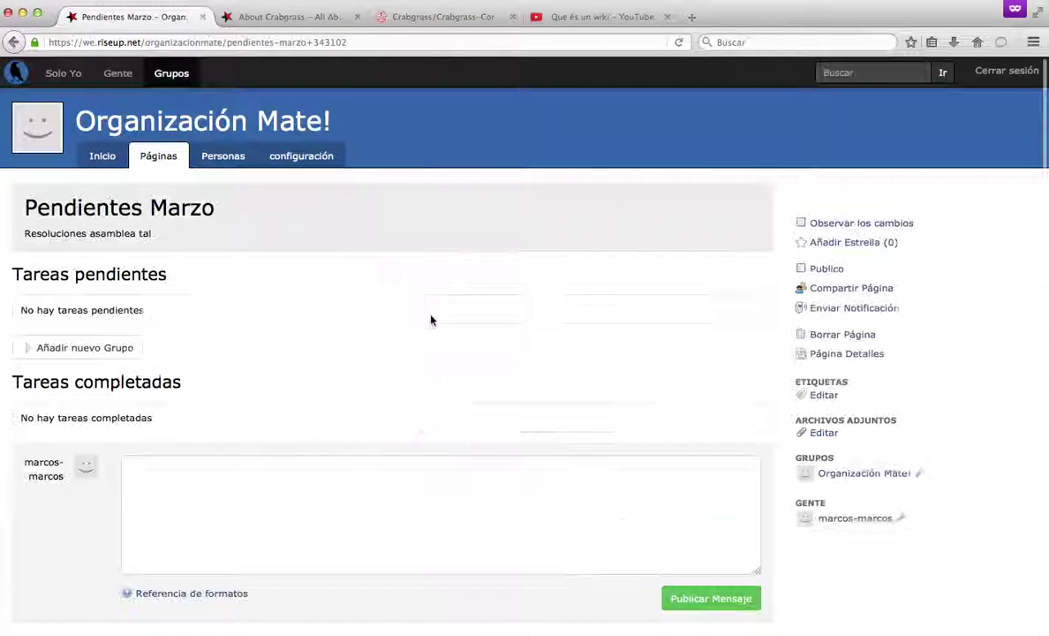
# Add pending task 'Generar un flyer' with details giving the flyer text, schedule and image.
pyautogui.click(96, 349)
pyautogui.click(145, 381)
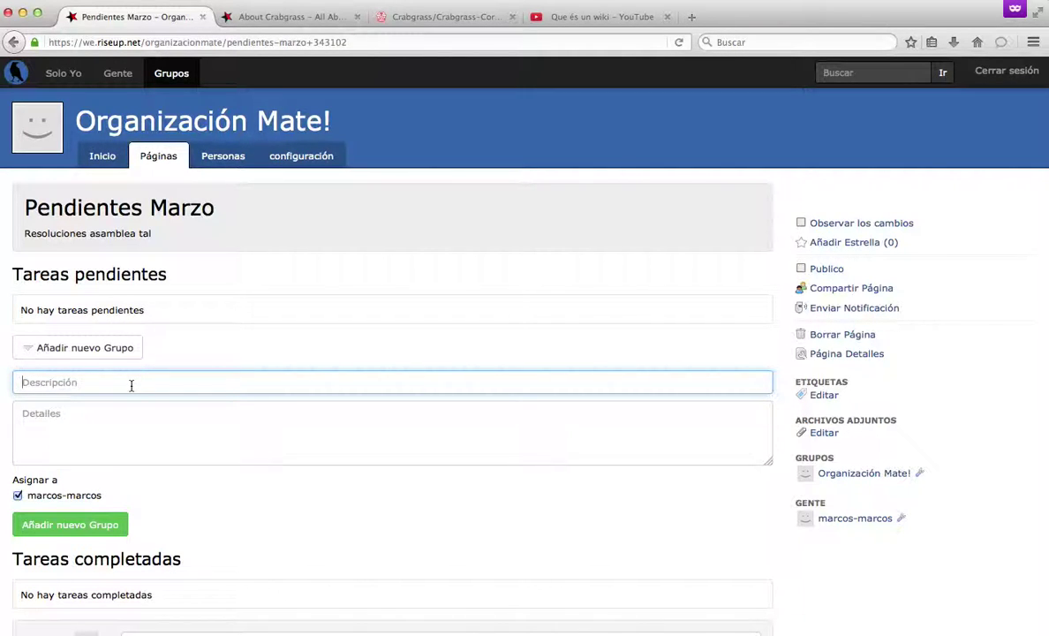
pyautogui.write('Crear')
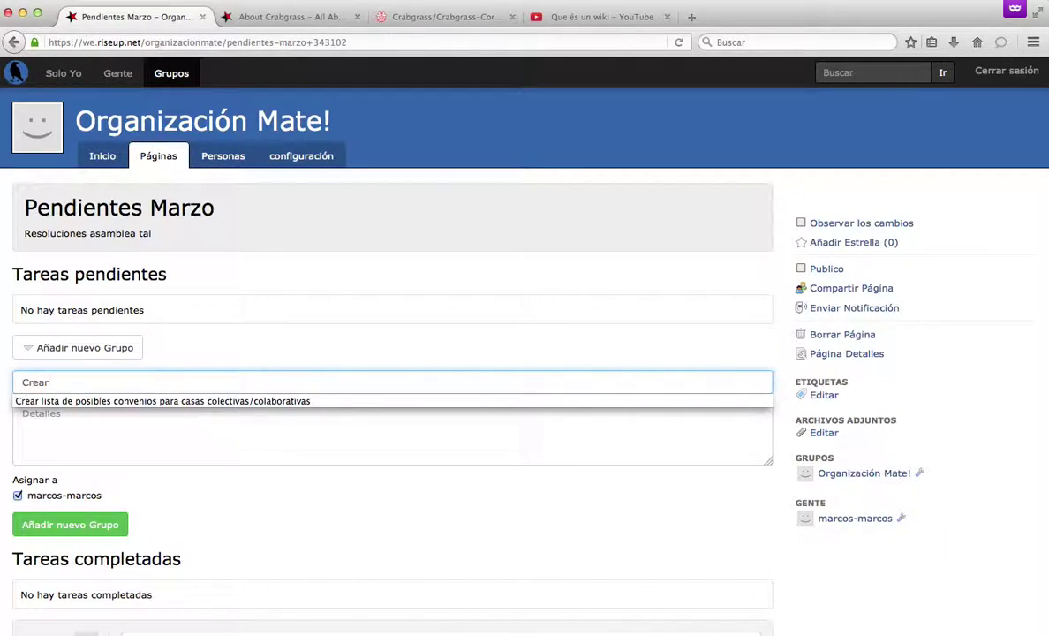
pyautogui.press('BackSpace')
pyautogui.press('BackSpace')
pyautogui.press('BackSpace')
pyautogui.press('BackSpace')
pyautogui.write('Gene')
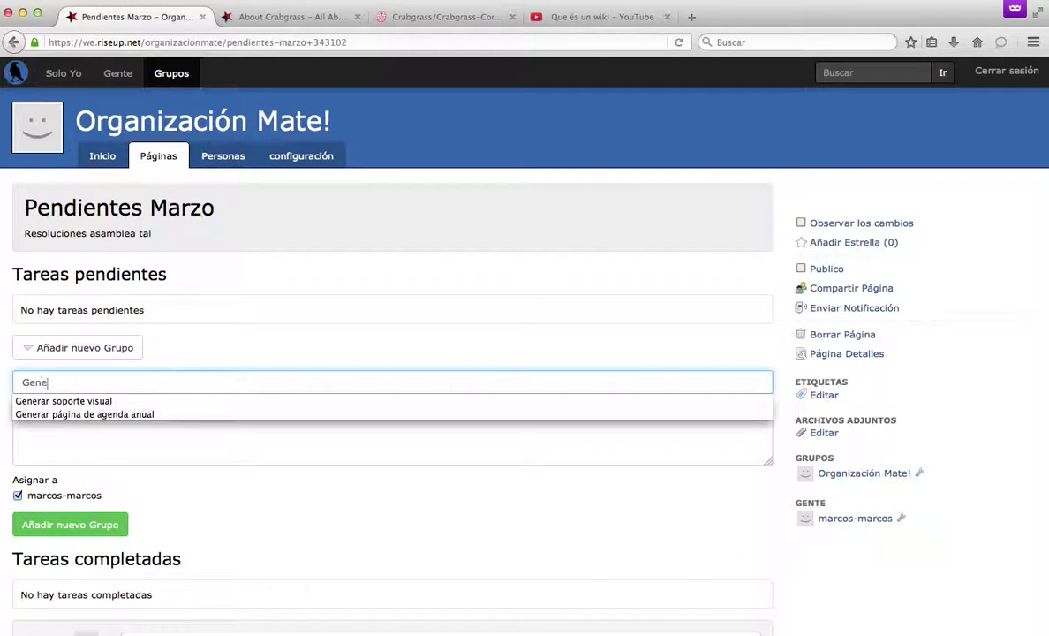
pyautogui.write('rar un flyer')
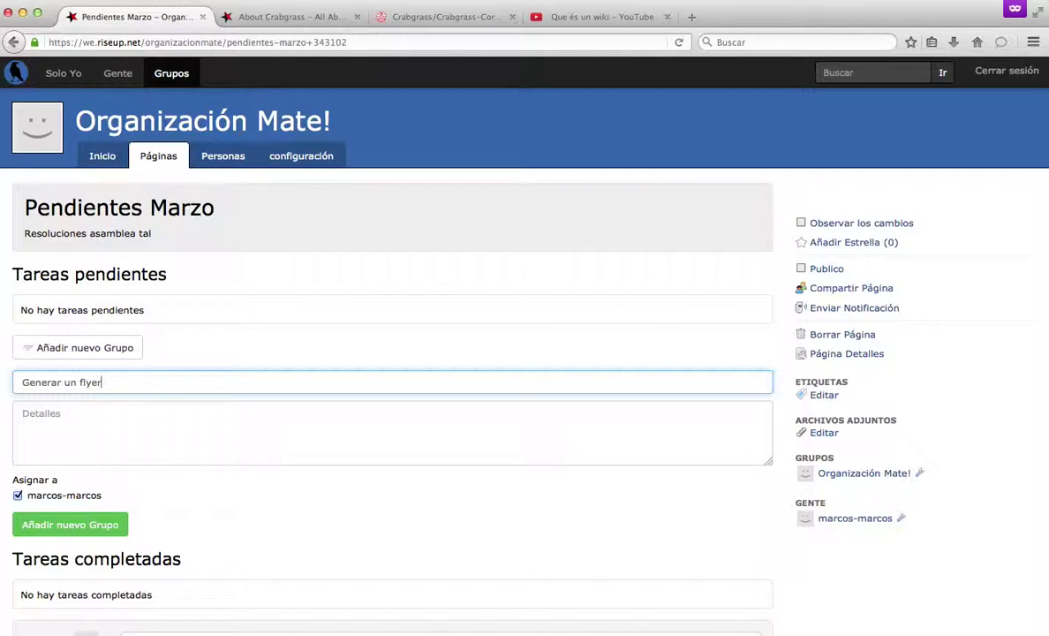
pyautogui.click(171, 411)
pyautogui.write('El texto debe ser: ')
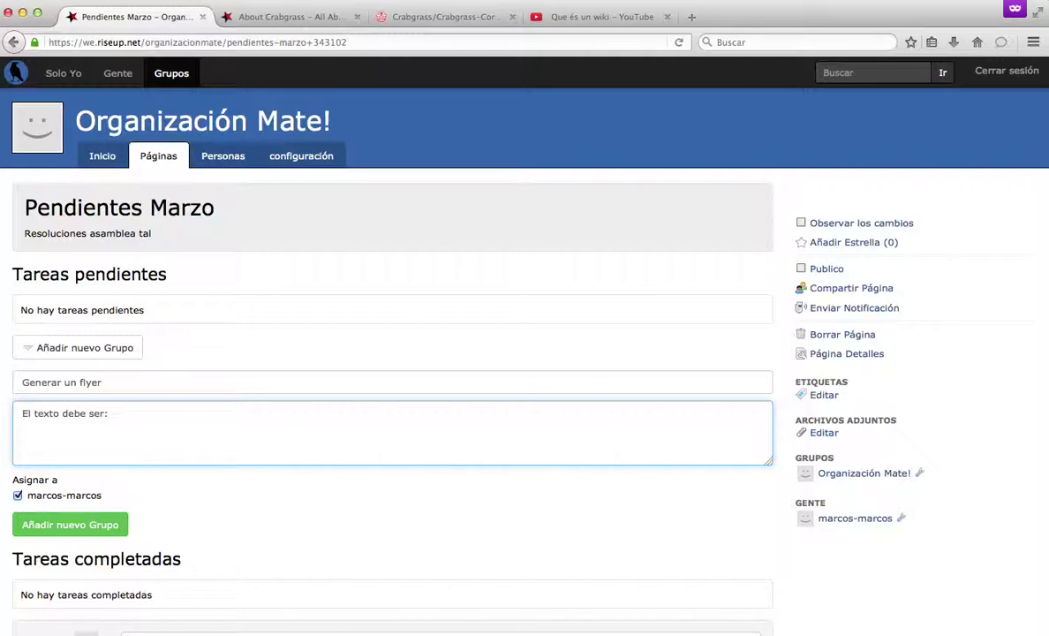
pyautogui.write('sumate a nuestro grupo de autoformación')
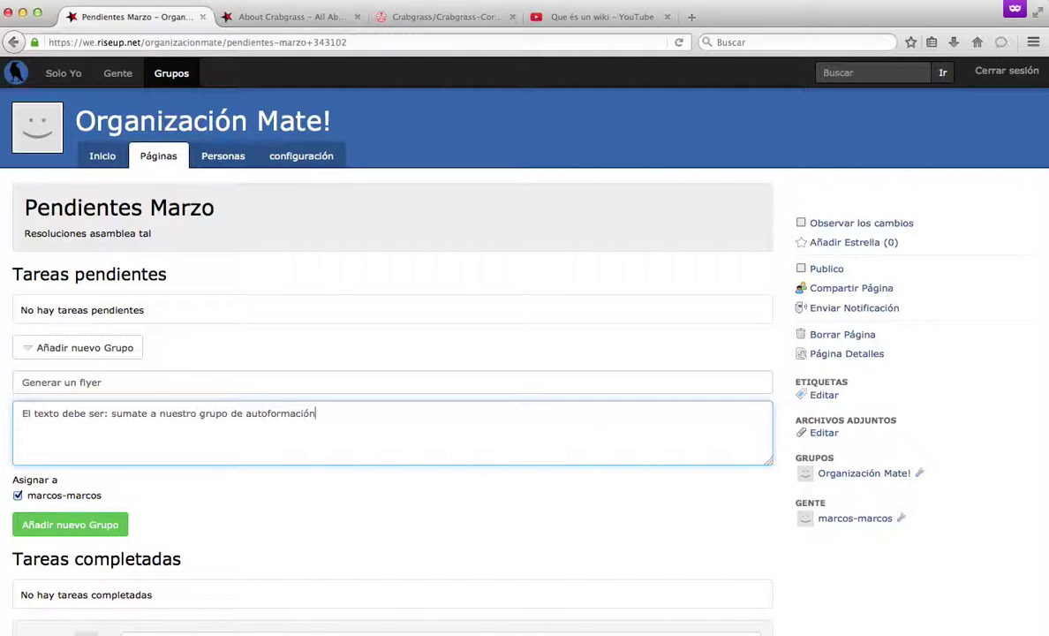
pyautogui.write('Horario')
pyautogui.write(': 32829y3')
pyautogui.write('Imagen')
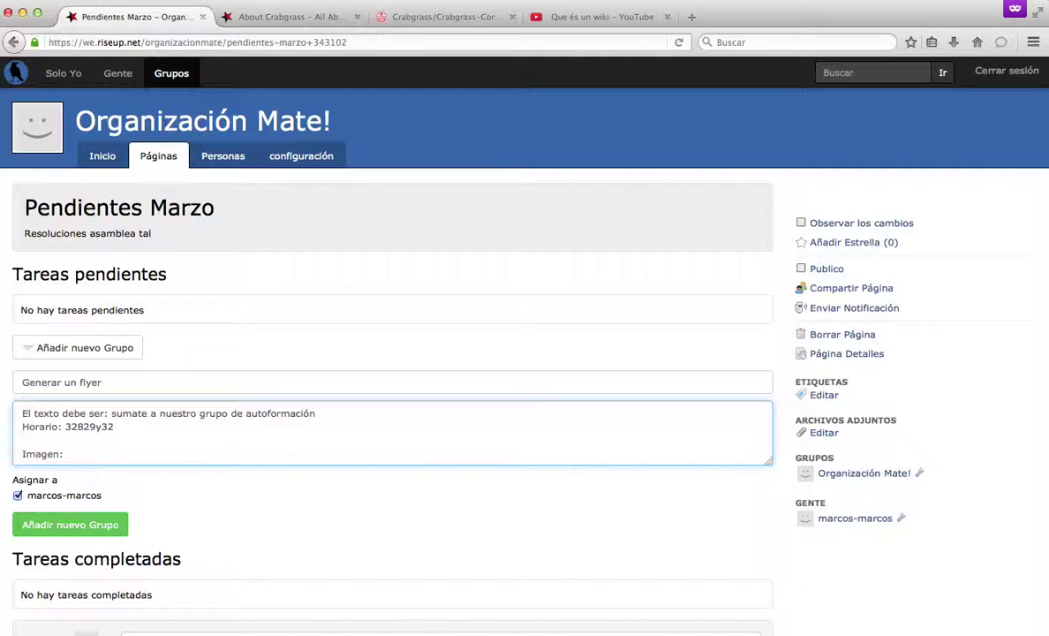
pyautogui.write(': mesa con cente')
pyautogui.press('BackSpace')
pyautogui.press('BackSpace')
pyautogui.press('BackSpace')
pyautogui.press('BackSpace')
pyautogui.press('BackSpace')
pyautogui.write('gente')
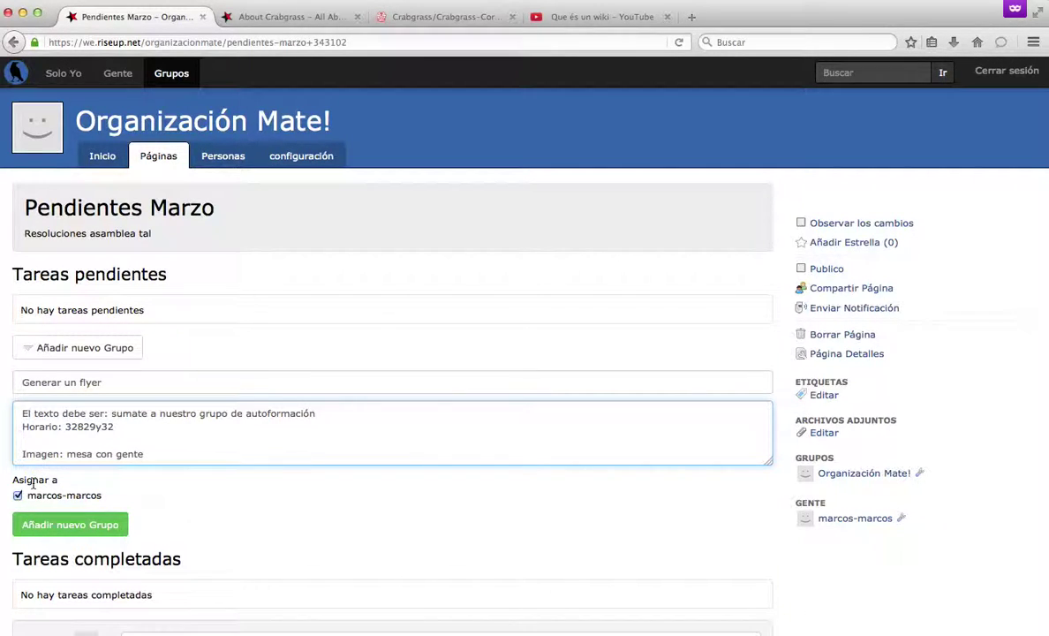
pyautogui.scroll(-2, 40, 441)
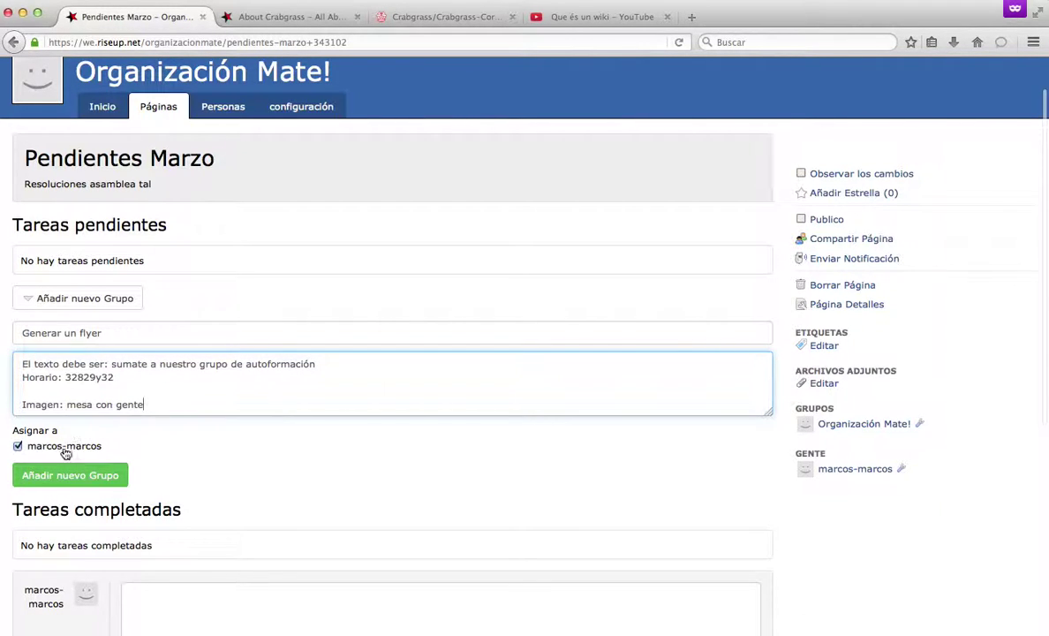
pyautogui.click(17, 447)
pyautogui.click(18, 447)
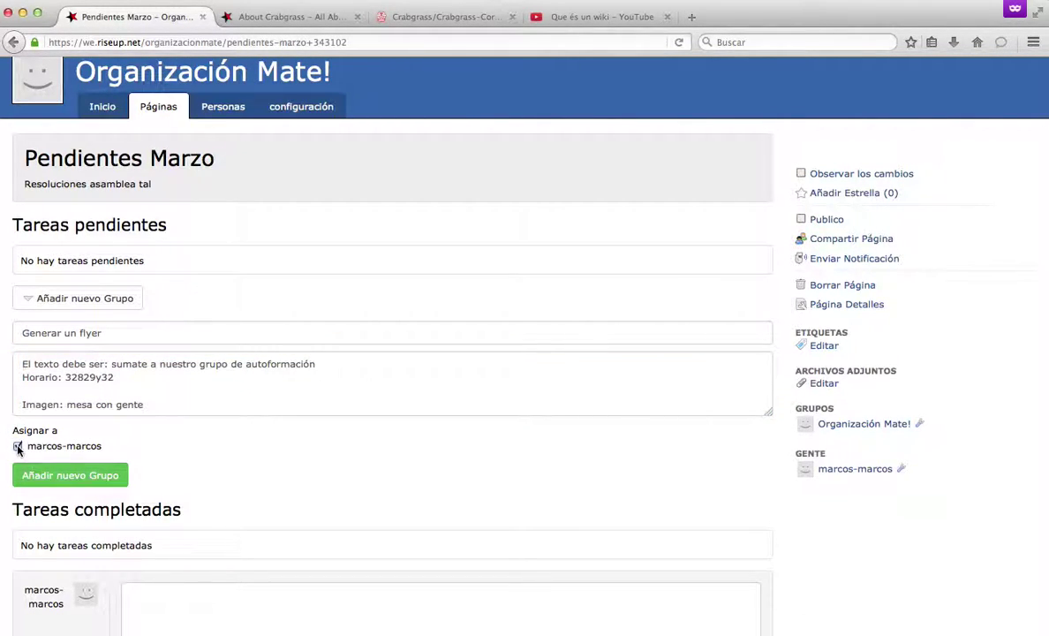
pyautogui.click(60, 477)
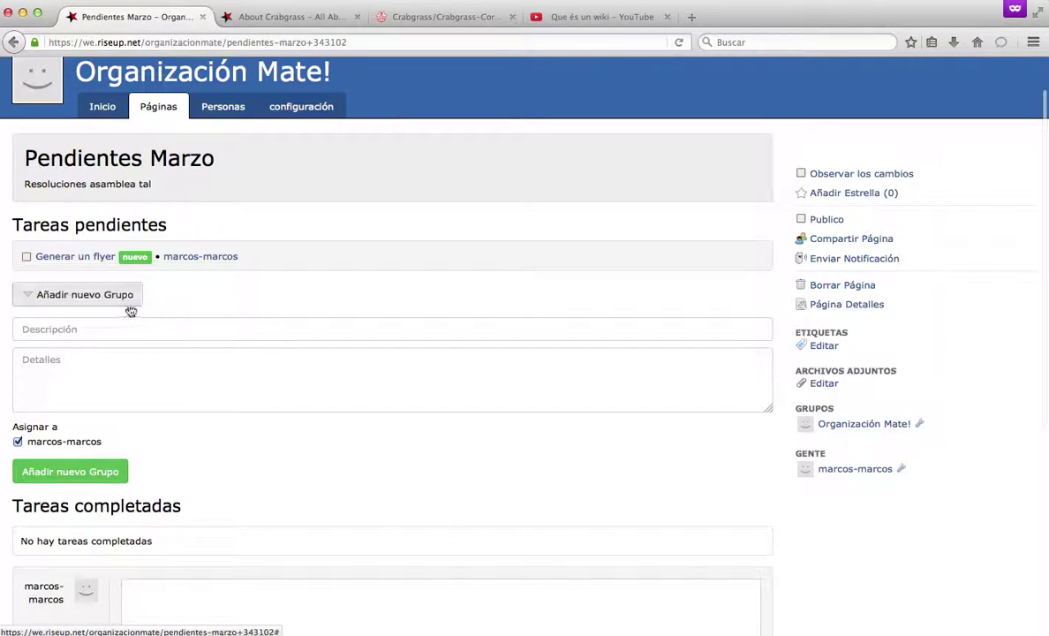
# Add pending task 'Redactar texto' with details 'Cuestiones clave: tiene que tener este horario lunes 4 am' and 'hola los invitamos'.
pyautogui.click(89, 328)
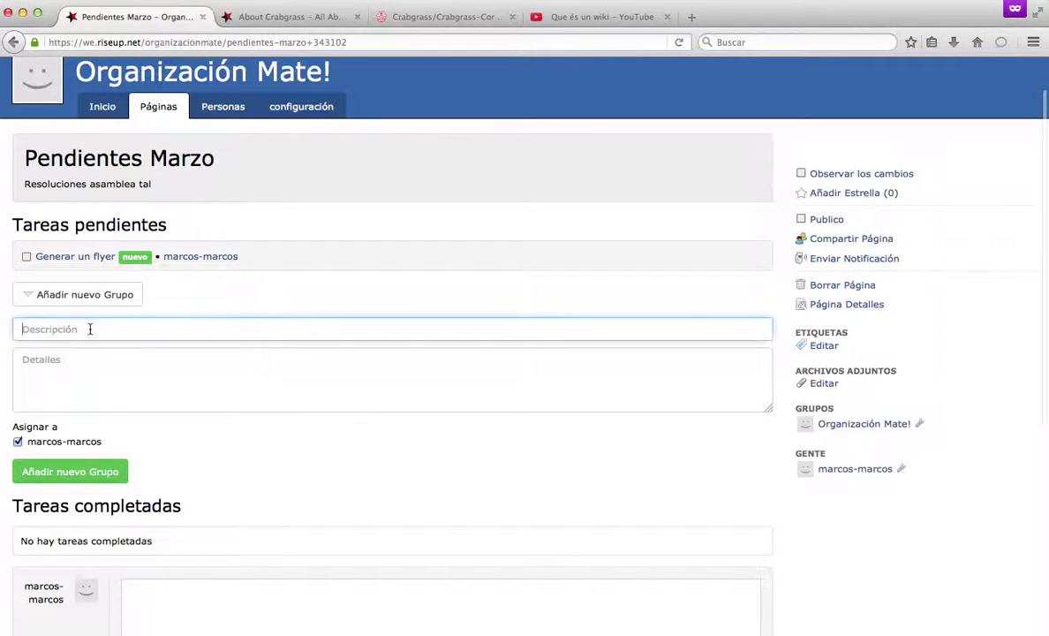
pyautogui.write('Re')
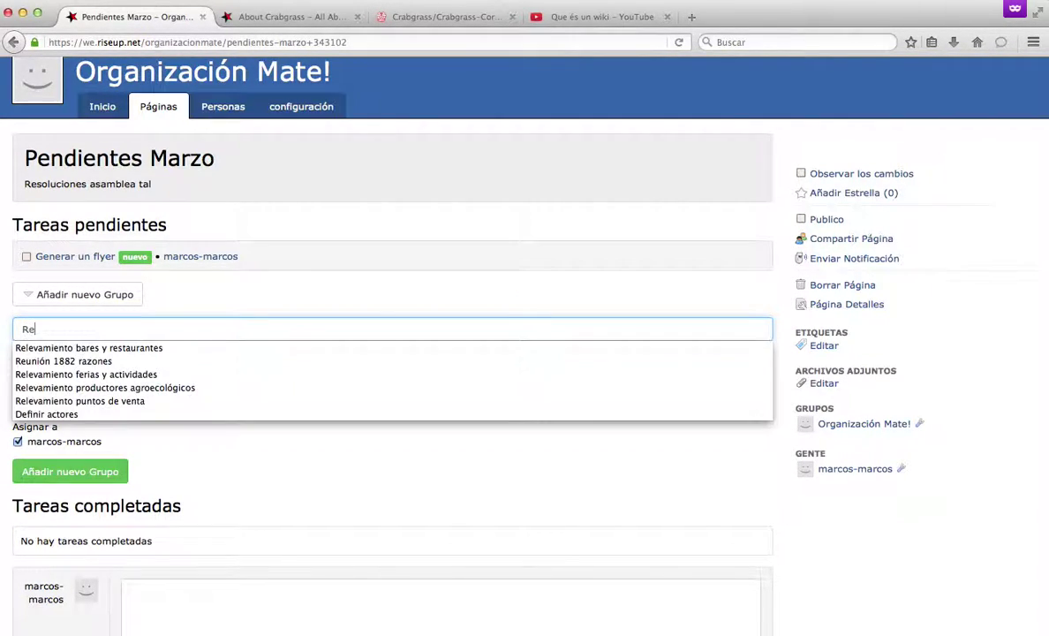
pyautogui.write('dactar texto')
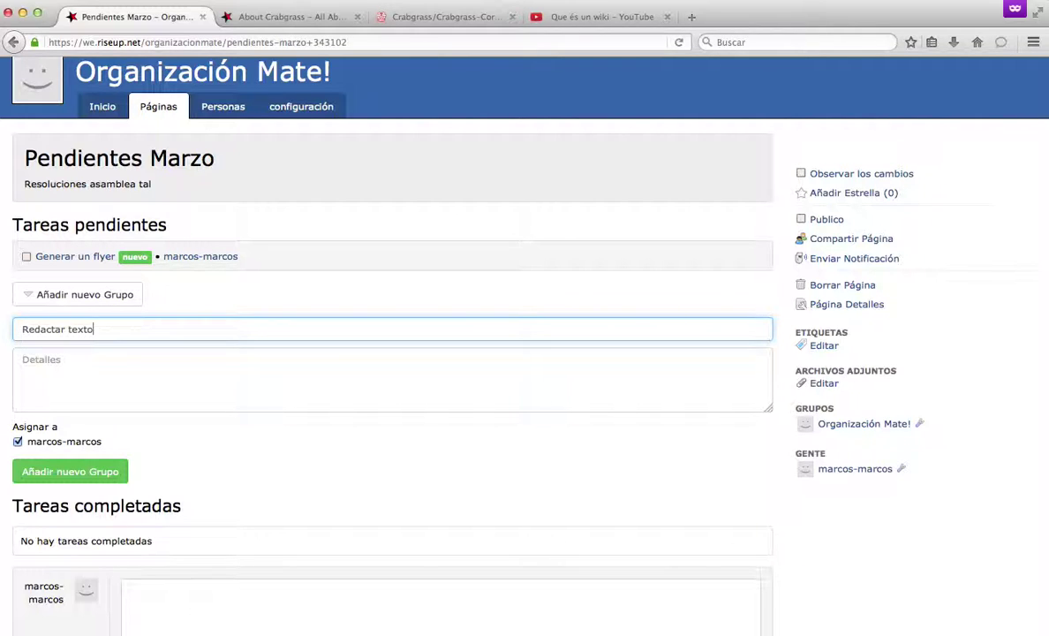
pyautogui.click(120, 365)
pyautogui.write('c')
pyautogui.press('BackSpace')
pyautogui.write('Cuestiones clave: ')
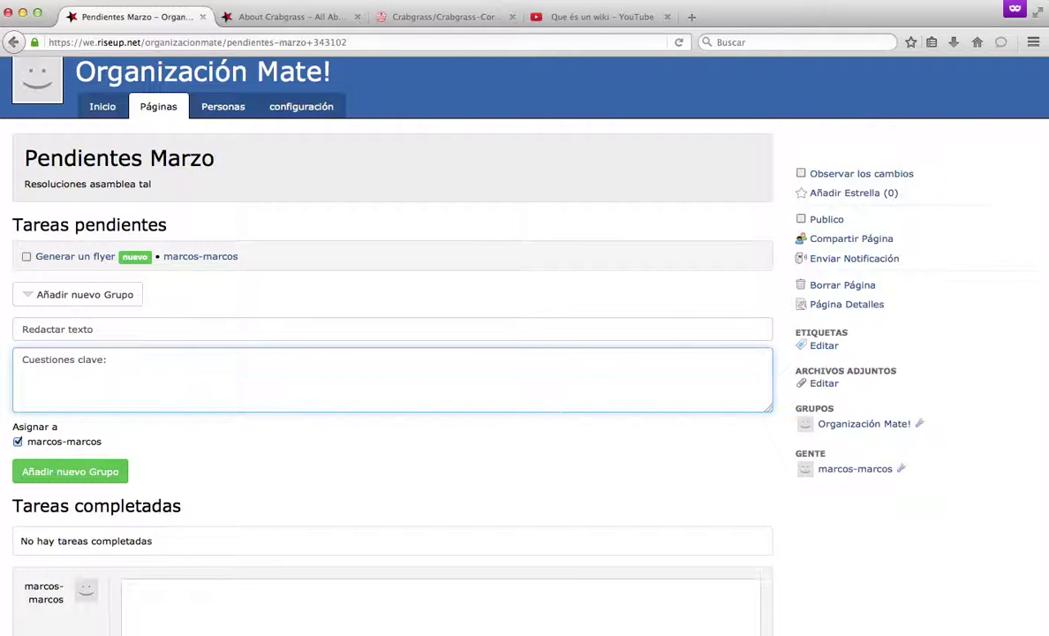
pyautogui.write('tiene que tener este horario lunes')
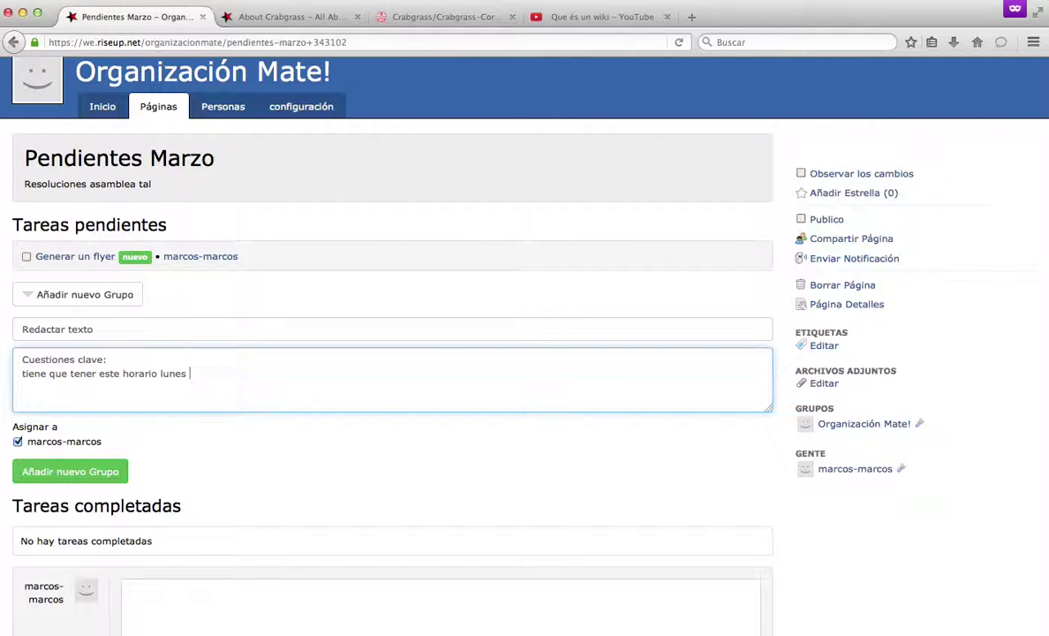
pyautogui.write(' 4 am')
pyautogui.press('Return')
pyautogui.write('hola los invitamos')
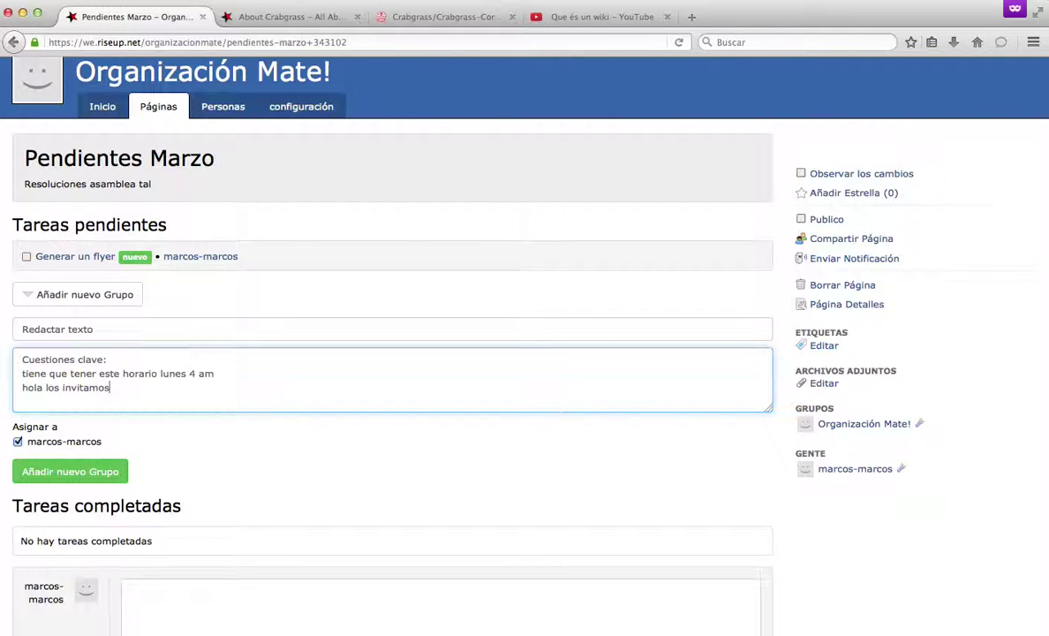
pyautogui.click(86, 471)
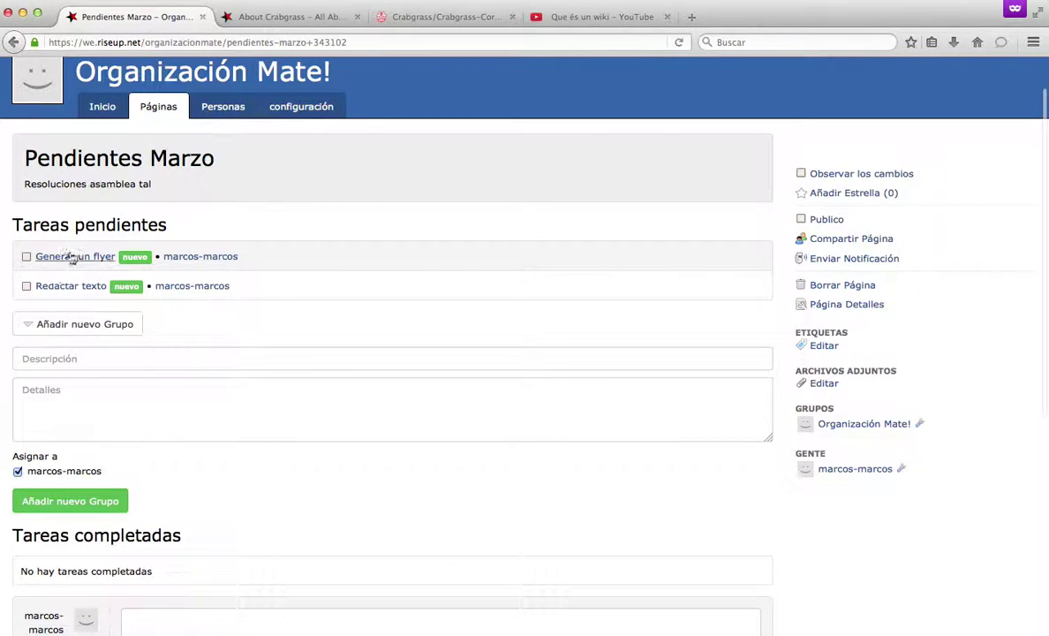
# Add a third pending task 'Crear posteo', then open and save it without extra details.
pyautogui.click(59, 355)
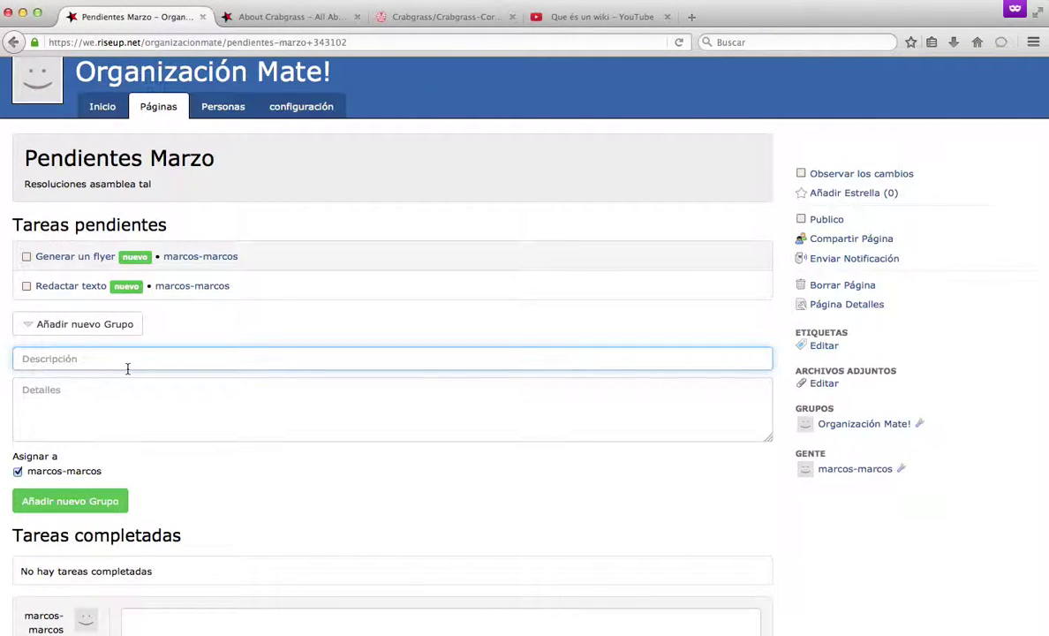
pyautogui.write('Cre')
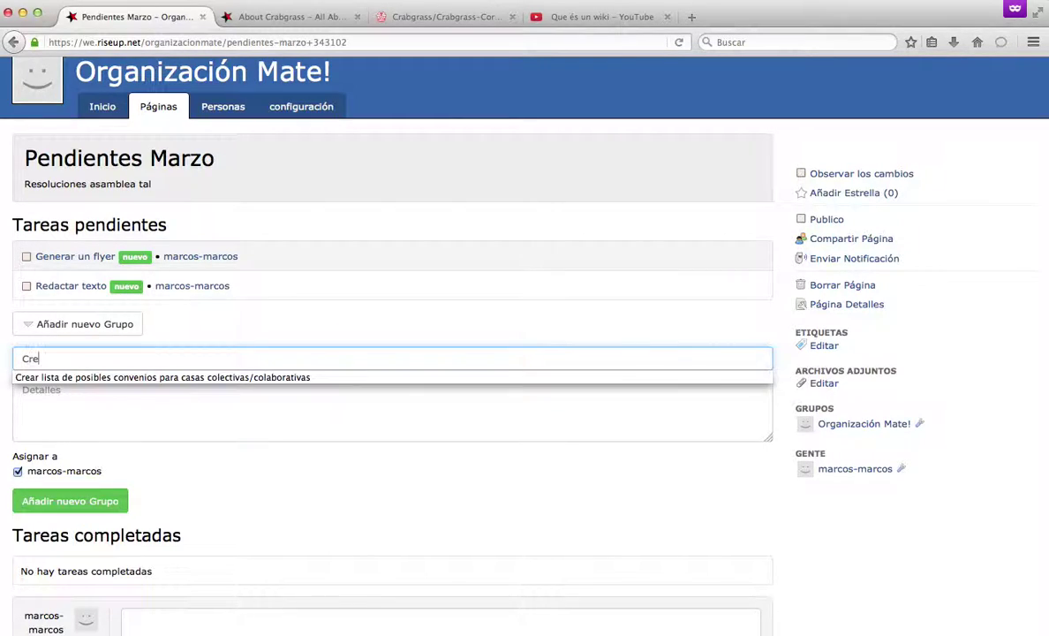
pyautogui.write('ar posteo')
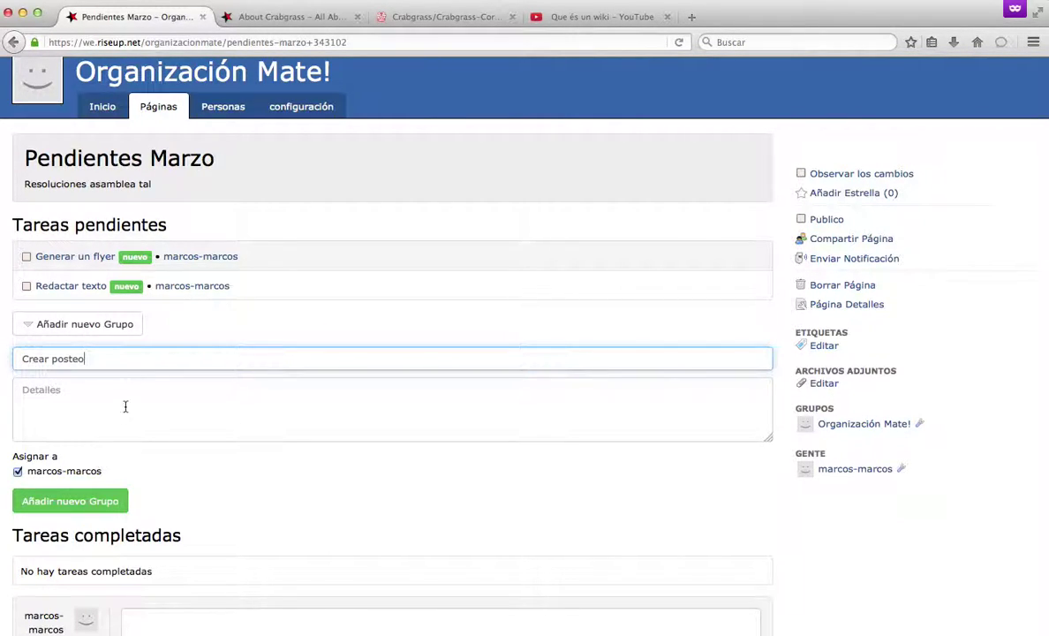
pyautogui.click(78, 499)
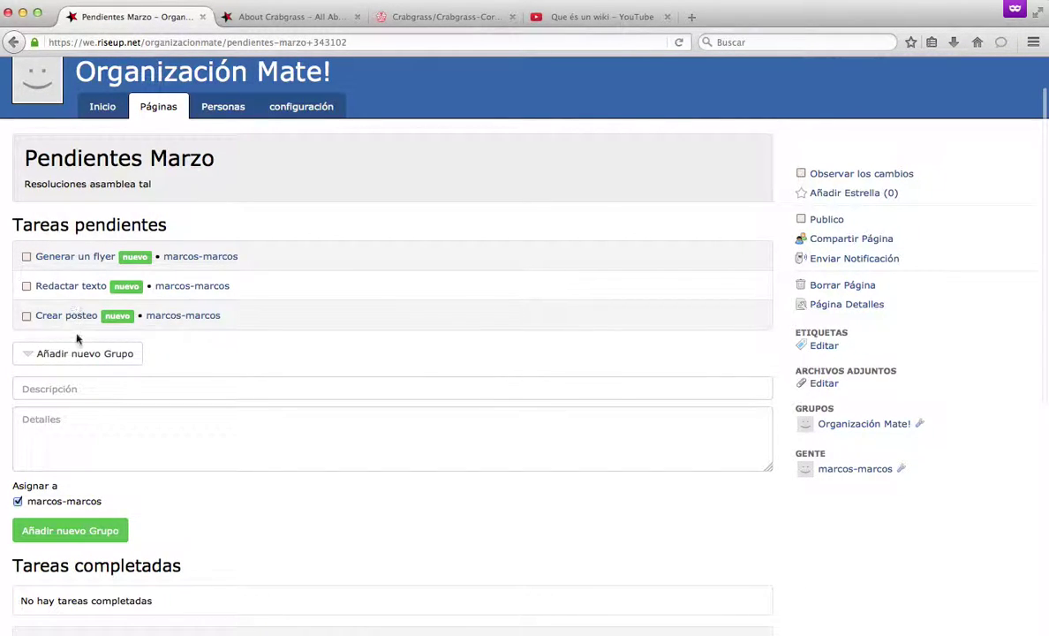
pyautogui.click(76, 316)
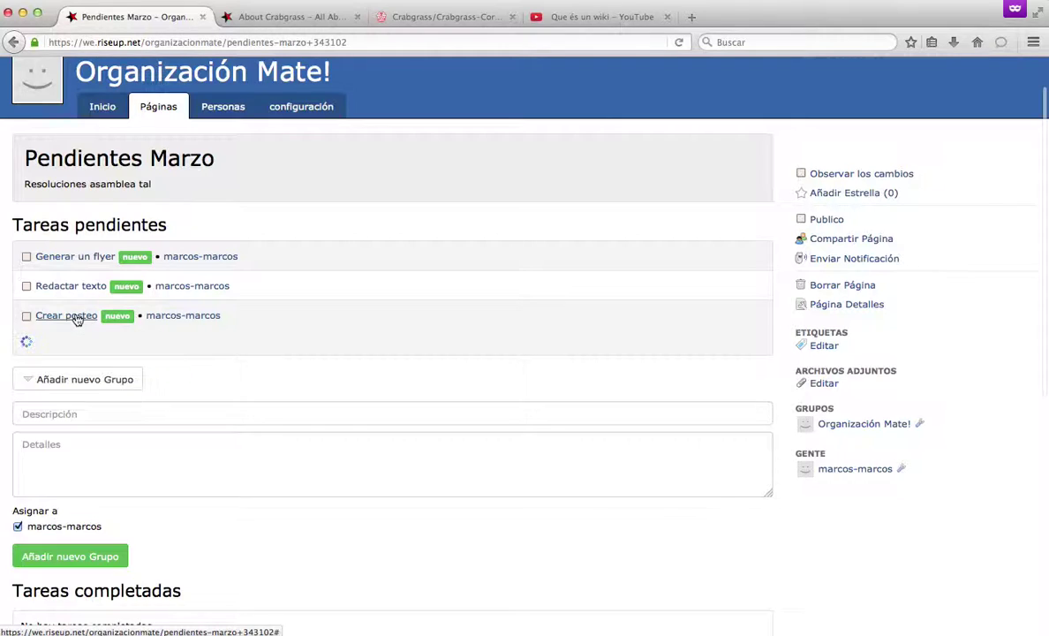
pyautogui.click(30, 405)
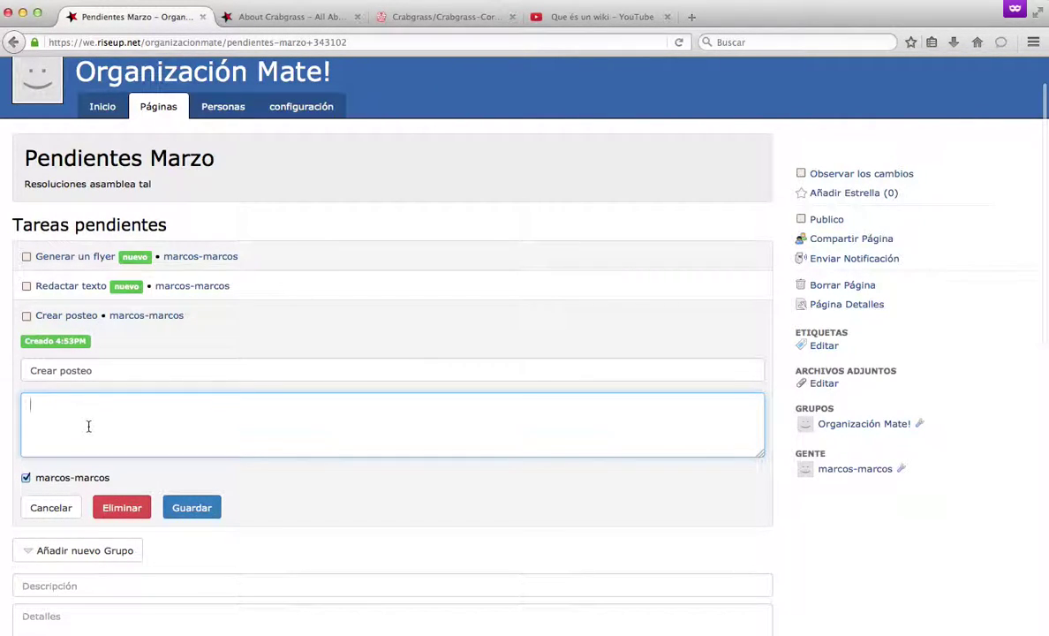
pyautogui.click(192, 507)
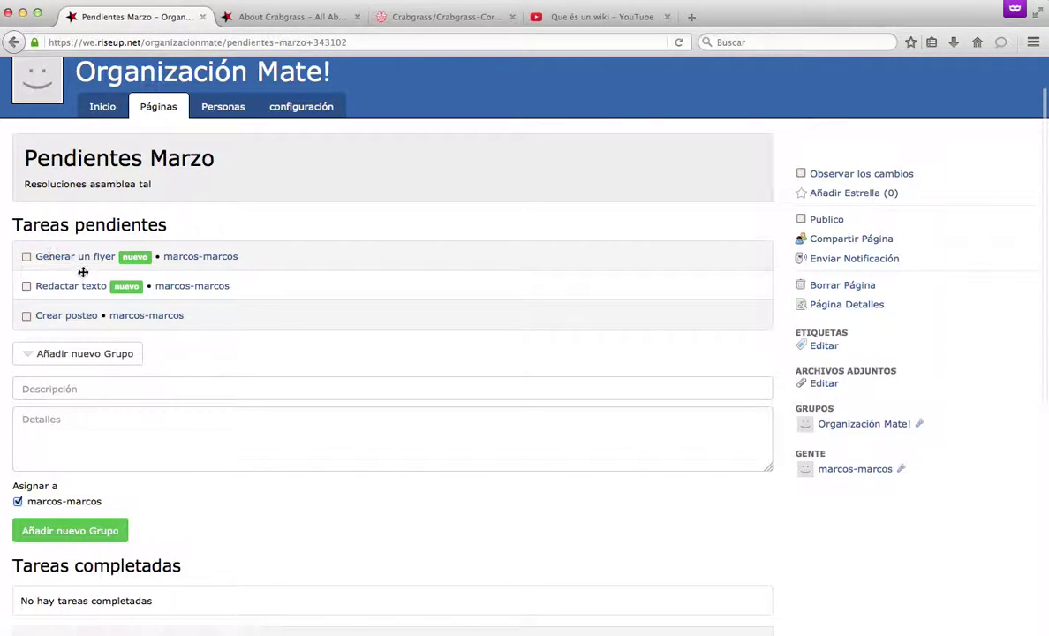
pyautogui.scroll(-5, 113, 376)
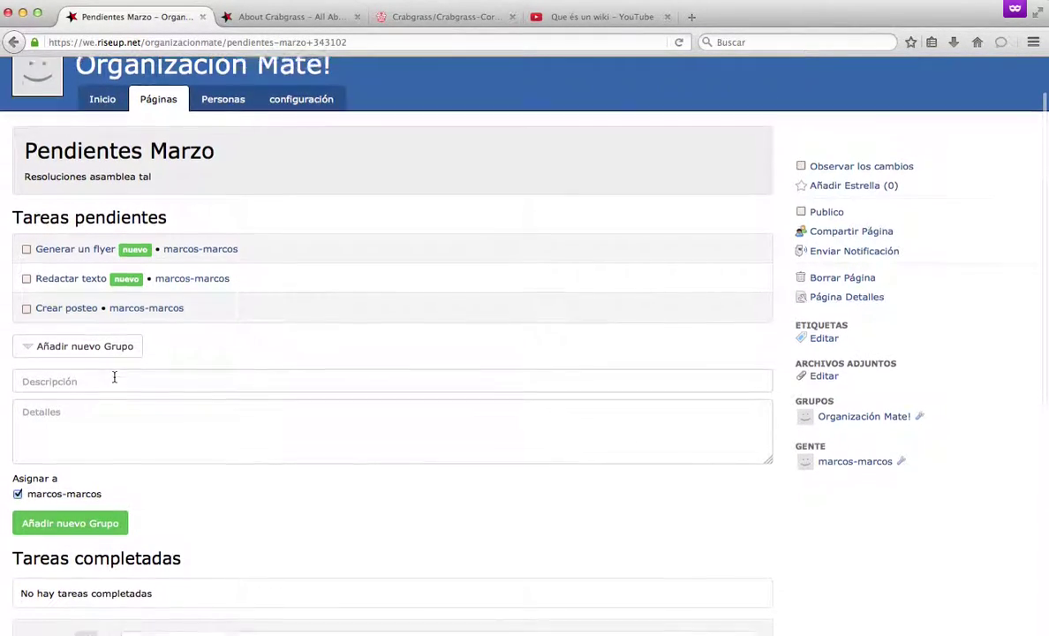
pyautogui.scroll(5, 113, 377)
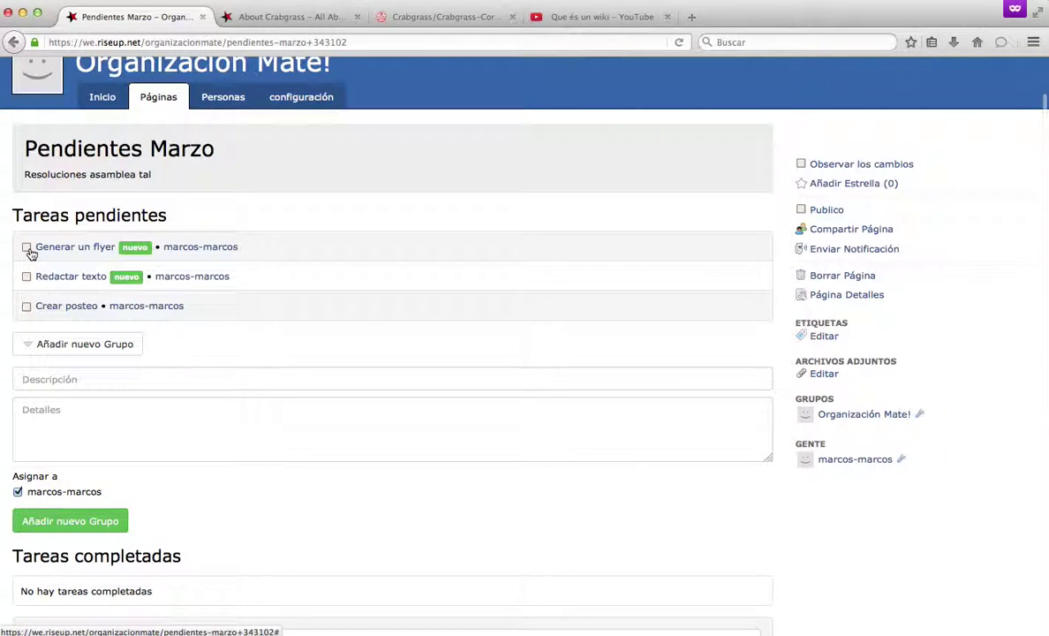
# Mark 'Generar un flyer' as completed and save its details.
pyautogui.click(27, 249)
pyautogui.scroll(-2, 148, 409)
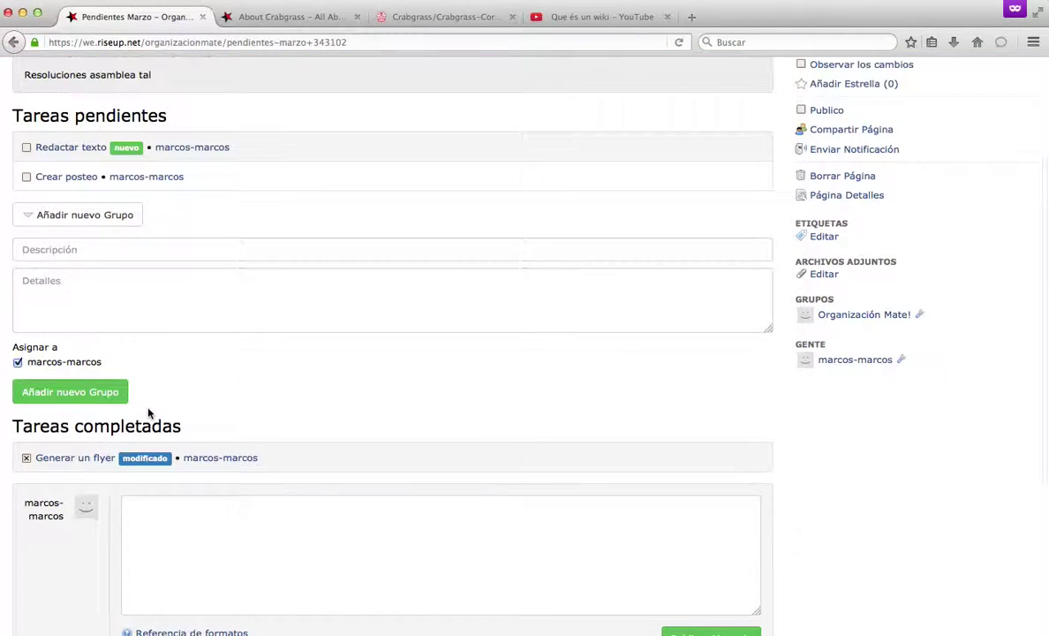
pyautogui.scroll(-2, 137, 424)
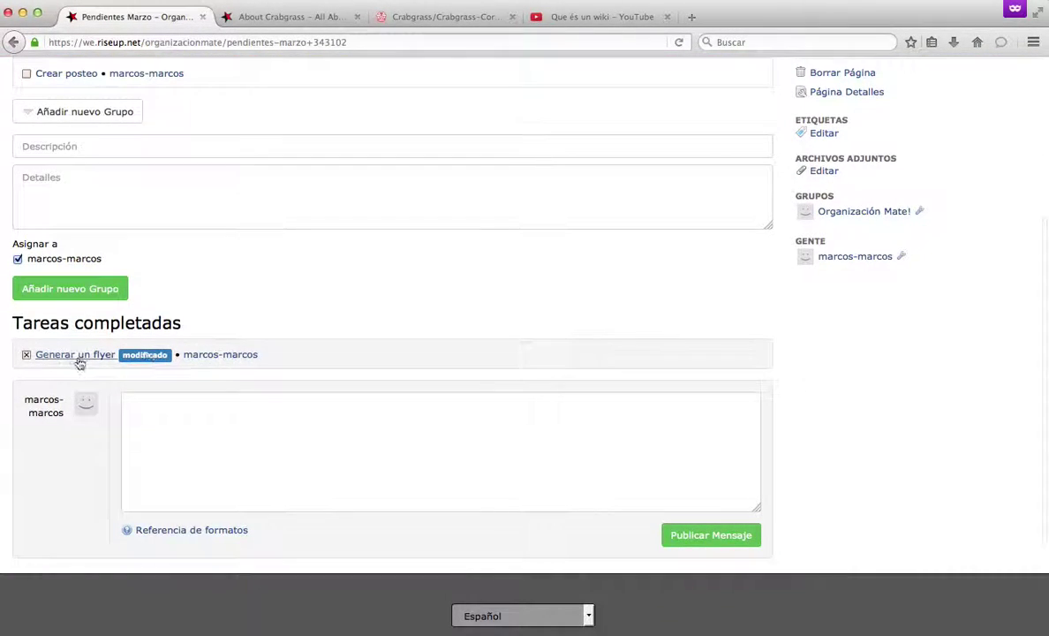
pyautogui.click(73, 357)
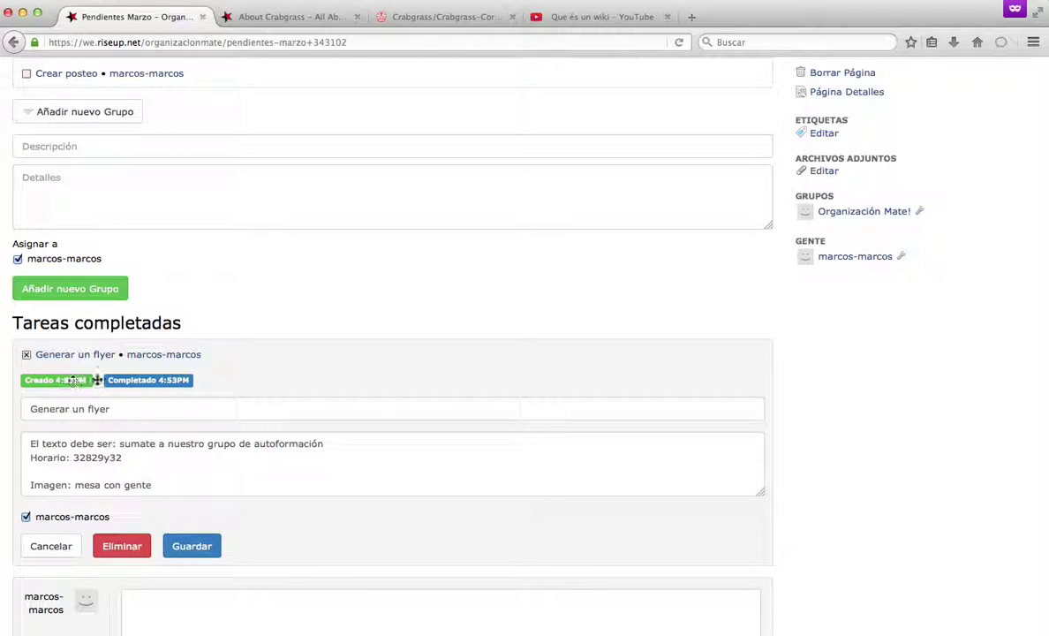
pyautogui.scroll(-2, 236, 461)
pyautogui.click(184, 479)
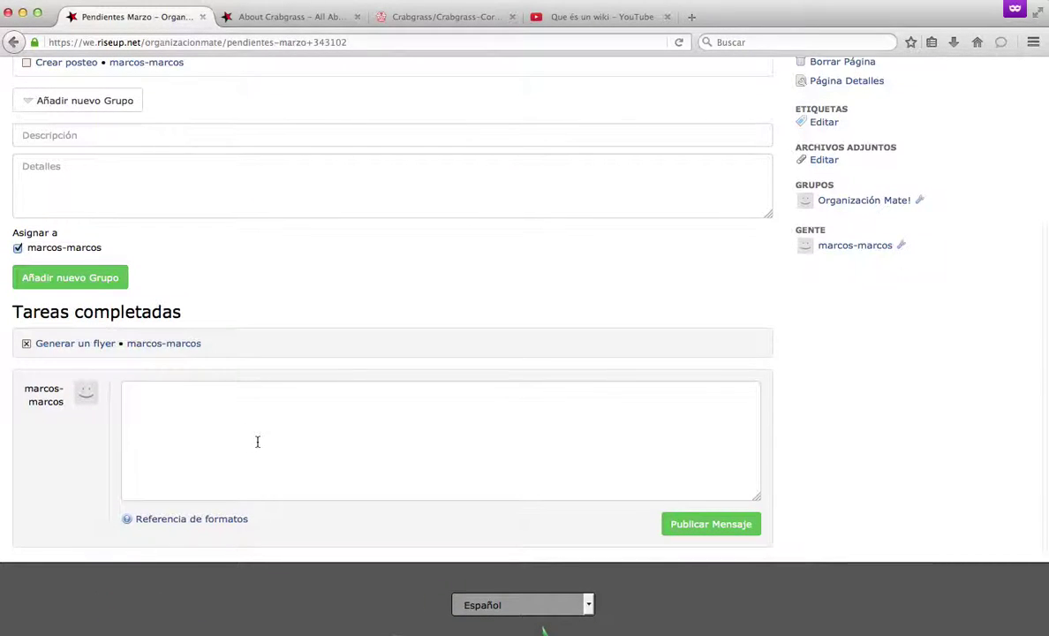
# Start a comment 'Flyer creado en:' on the completed task and paste the site's web address into it.
pyautogui.click(238, 409)
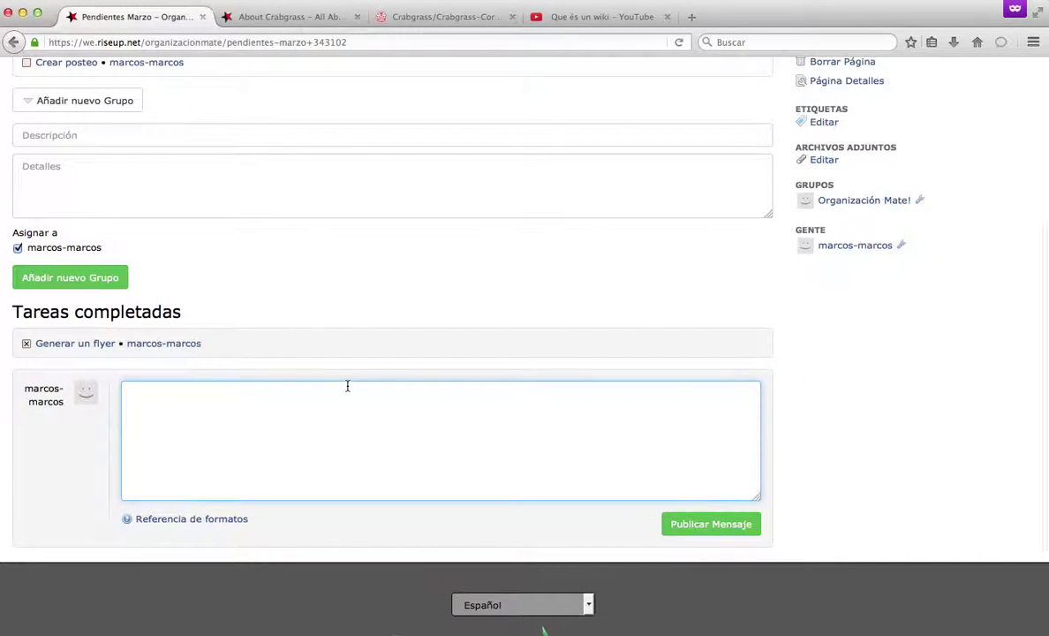
pyautogui.write('Flyer c')
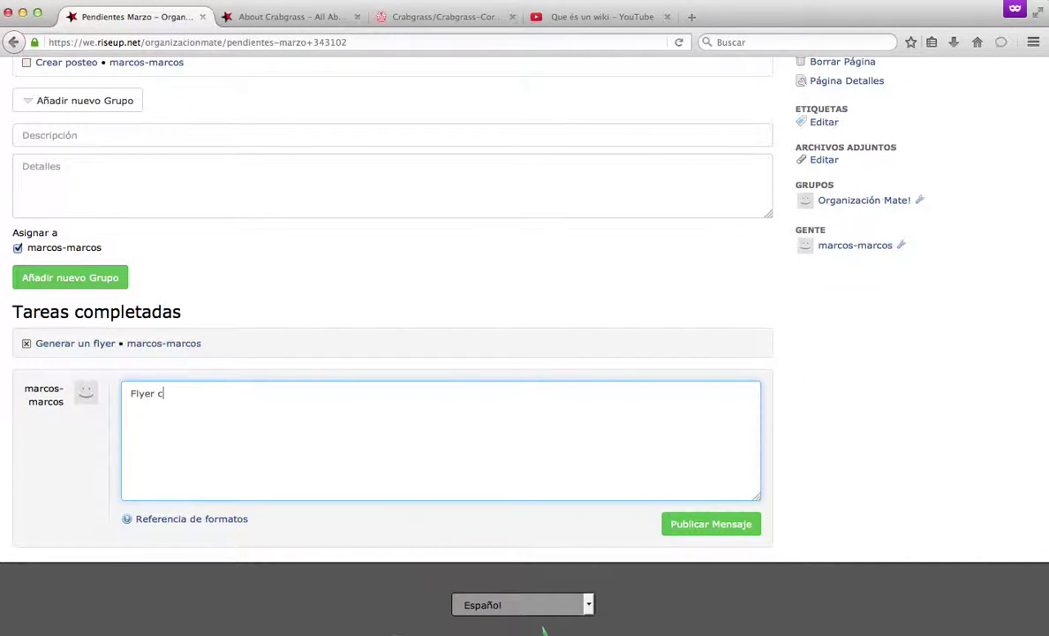
pyautogui.write('reado en')
pyautogui.write(': go')
pyautogui.press('BackSpace')
pyautogui.press('BackSpace')
pyautogui.press('BackSpace')
pyautogui.scroll(5, 410, 281)
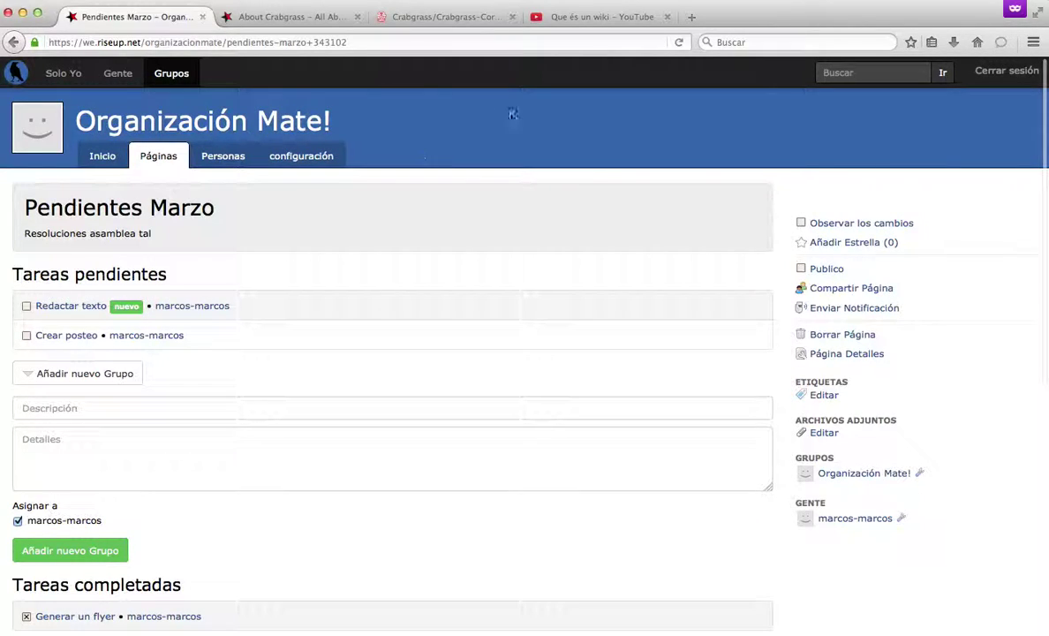
pyautogui.rightClick(14, 77)
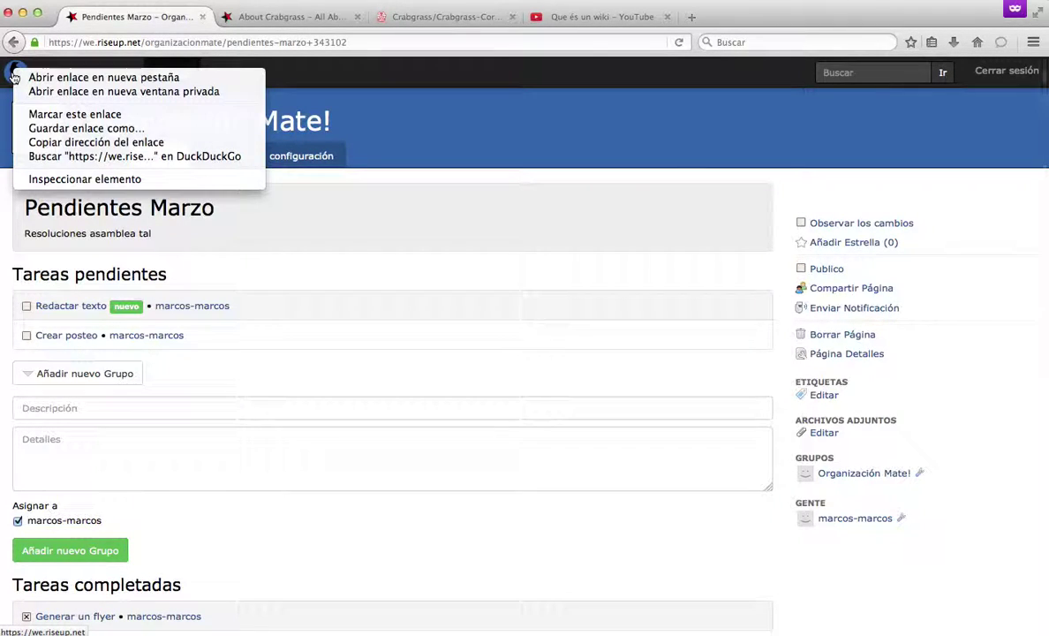
pyautogui.click(121, 144)
pyautogui.scroll(-5, 499, 437)
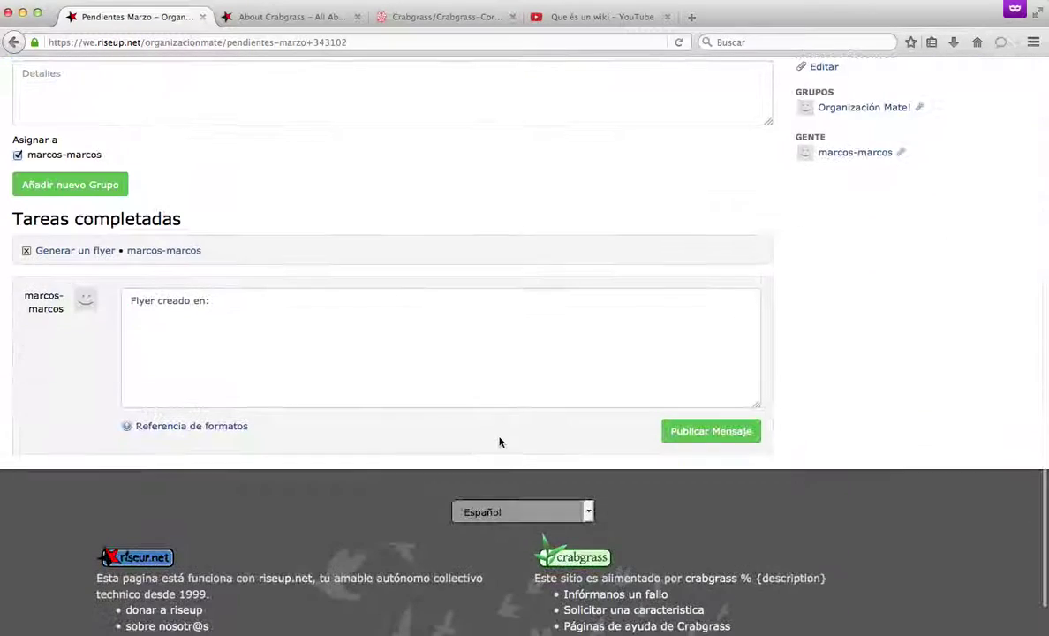
pyautogui.click(325, 324)
pyautogui.write('https://we.riseup.net/')
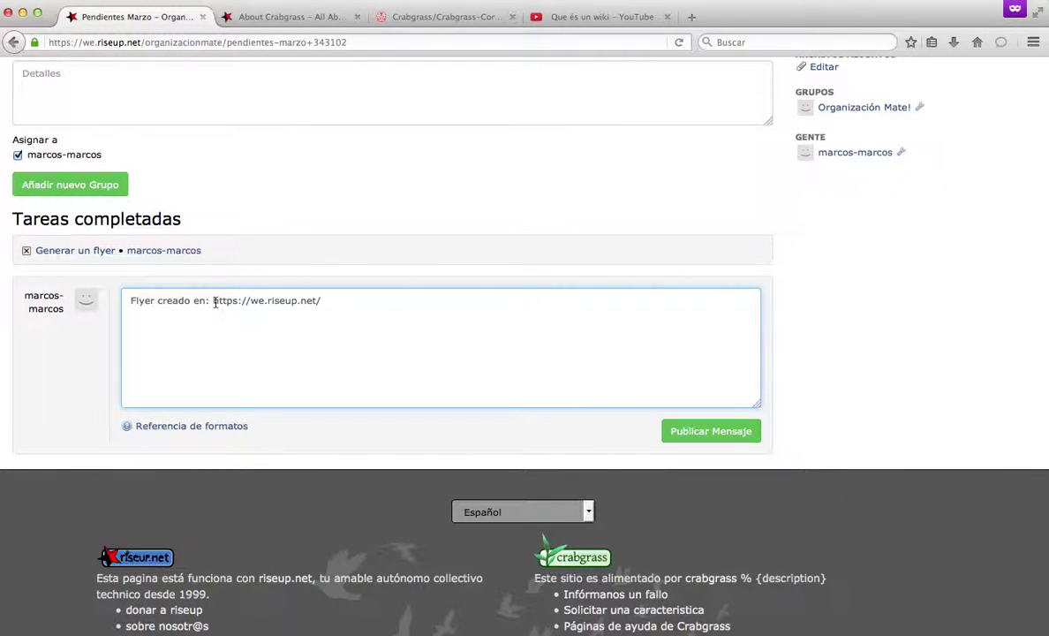
pyautogui.moveTo(214, 301); pyautogui.dragTo(322, 301)
pyautogui.click(423, 326)
# Replace the pasted address with 'documentos' and post the comment 'Flyer creado en documentos'.
pyautogui.rightClick(349, 562)
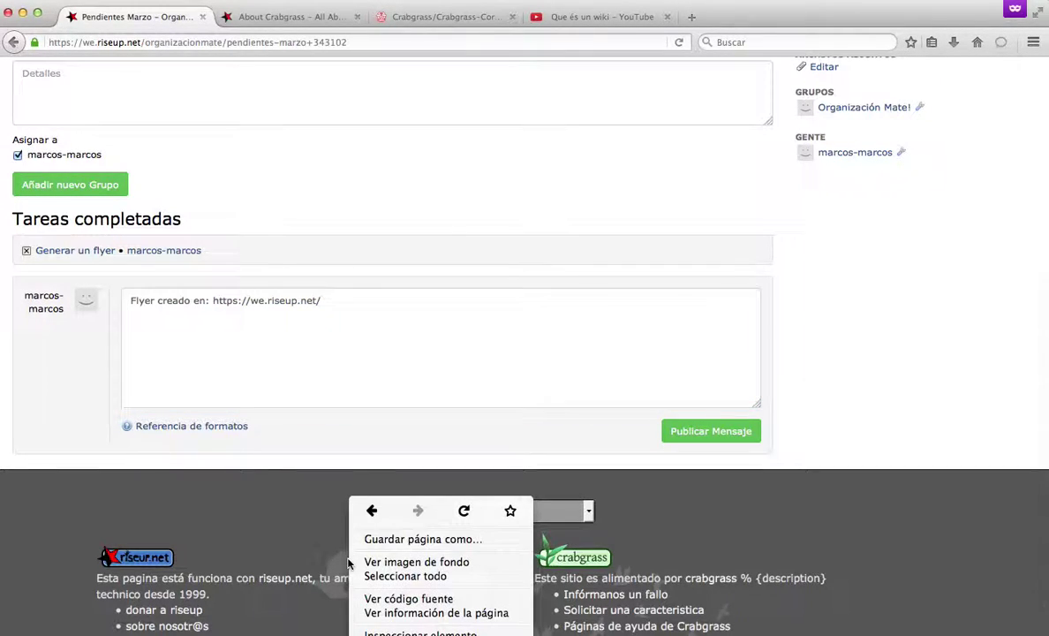
pyautogui.click(366, 338)
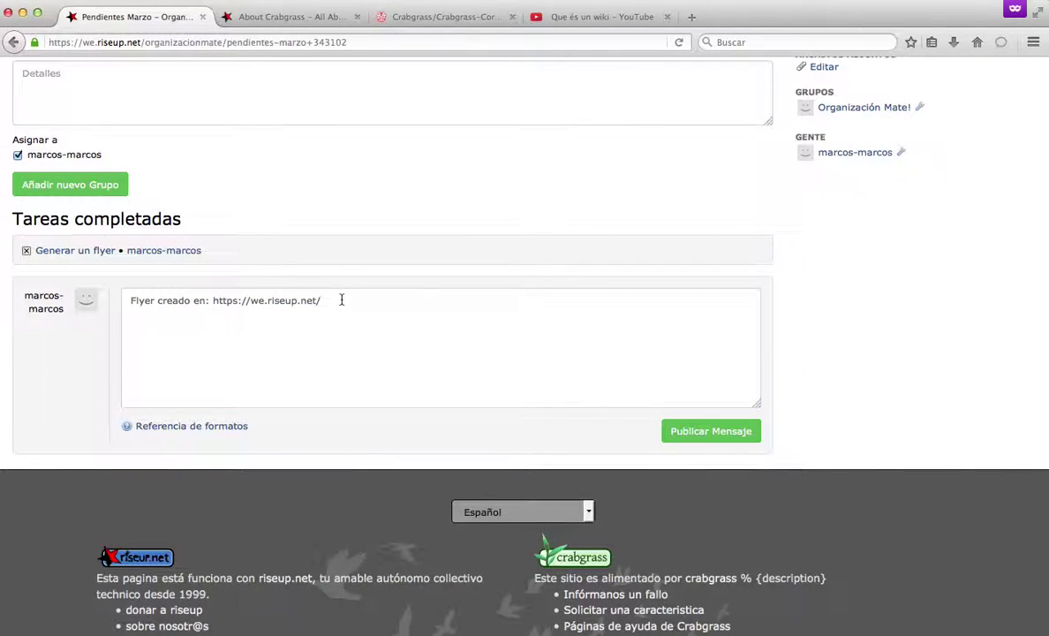
pyautogui.scroll(1, 360, 302)
pyautogui.moveTo(350, 354); pyautogui.dragTo(210, 352)
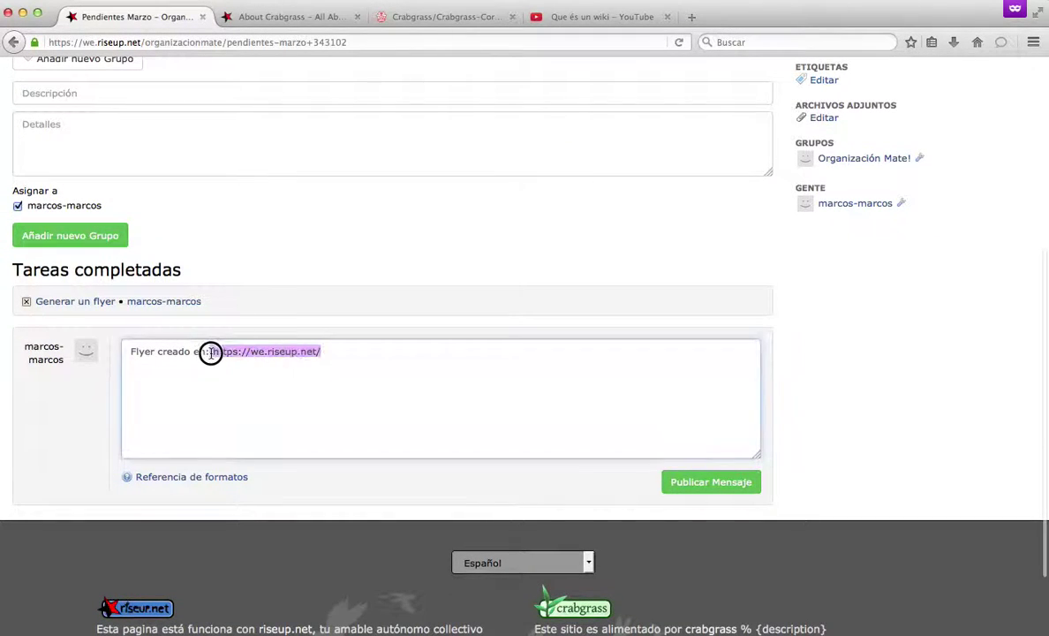
pyautogui.write('carp')
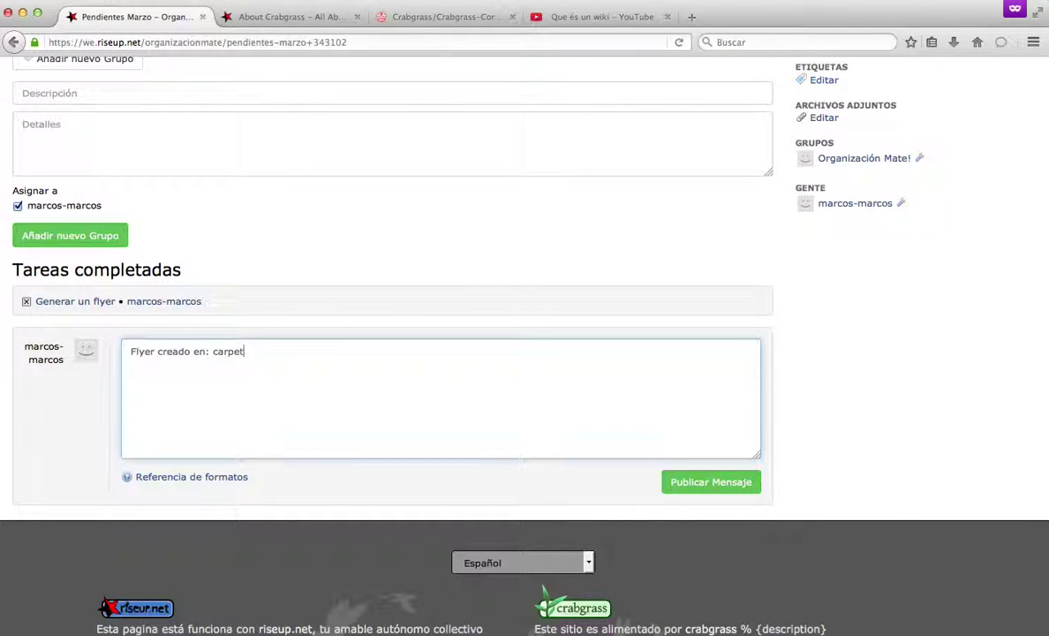
pyautogui.press('BackSpace')
pyautogui.press('BackSpace')
pyautogui.press('BackSpace')
pyautogui.press('BackSpace')
pyautogui.press('BackSpace')
pyautogui.press('BackSpace')
pyautogui.press('BackSpace')
pyautogui.write('documentos')
pyautogui.click(698, 484)
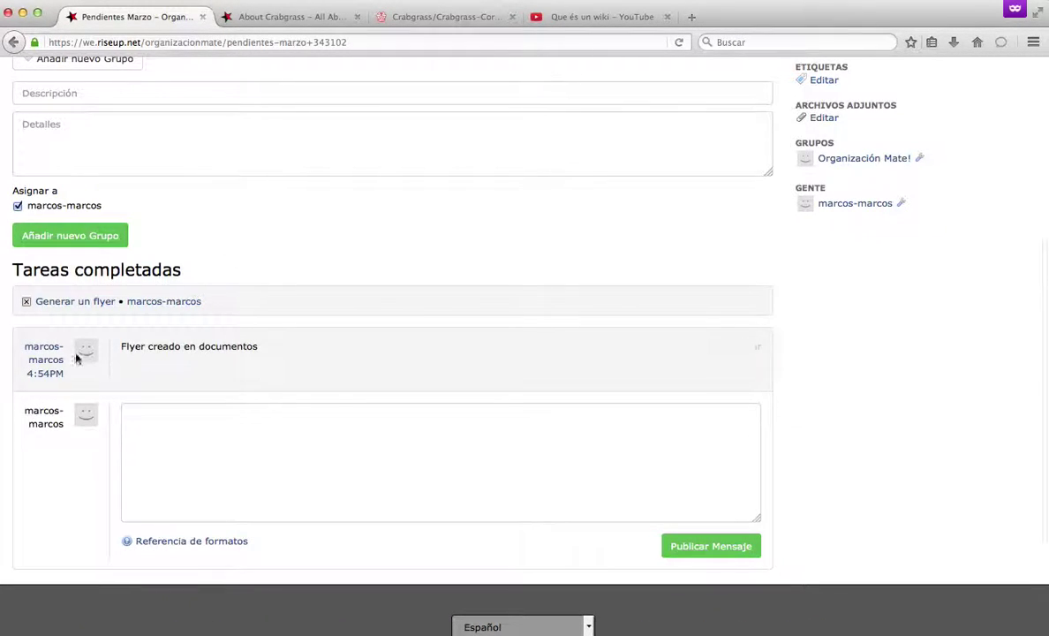
# Go to your personal Tareas list showing Pendientes Marzo's pending tasks.
pyautogui.scroll(5, 415, 264)
pyautogui.scroll(-3, 404, 166)
pyautogui.scroll(2, 405, 166)
pyautogui.scroll(-5, 404, 166)
pyautogui.scroll(3, 405, 166)
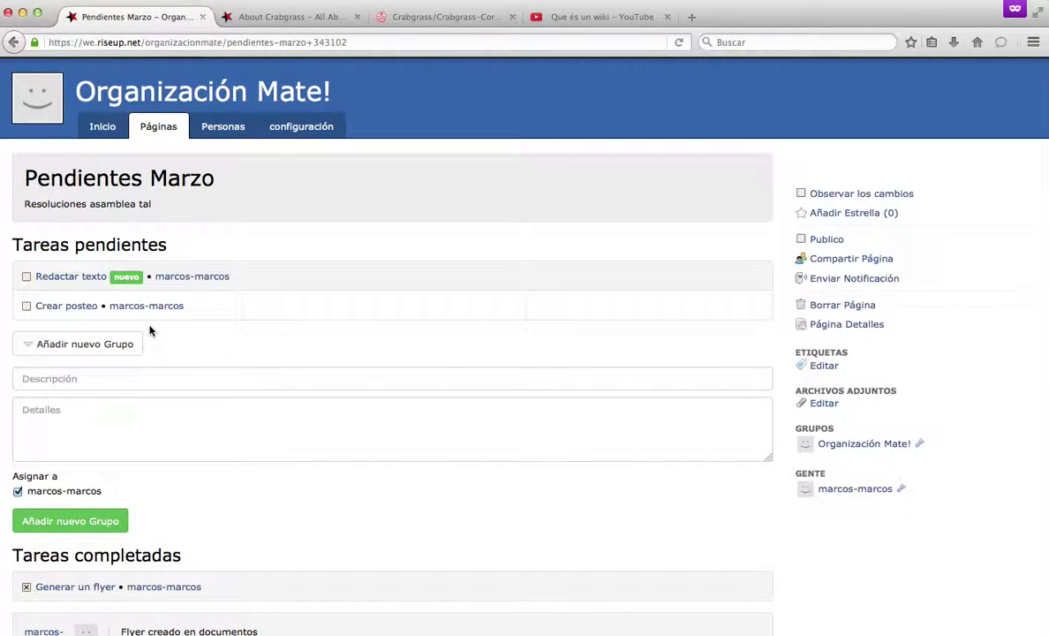
pyautogui.scroll(1, 300, 274)
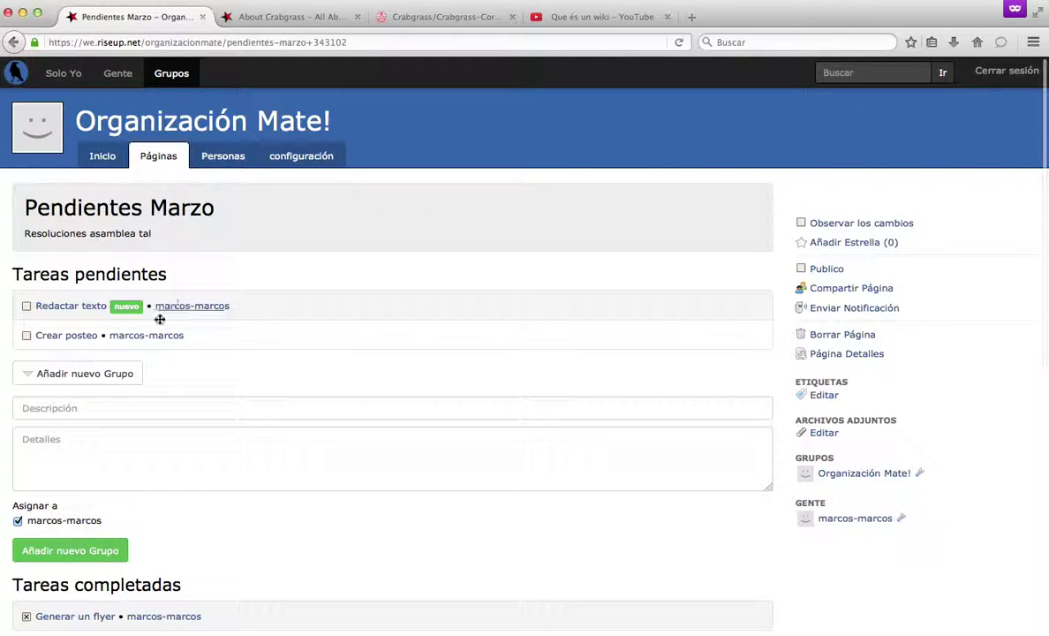
pyautogui.scroll(-3, 241, 444)
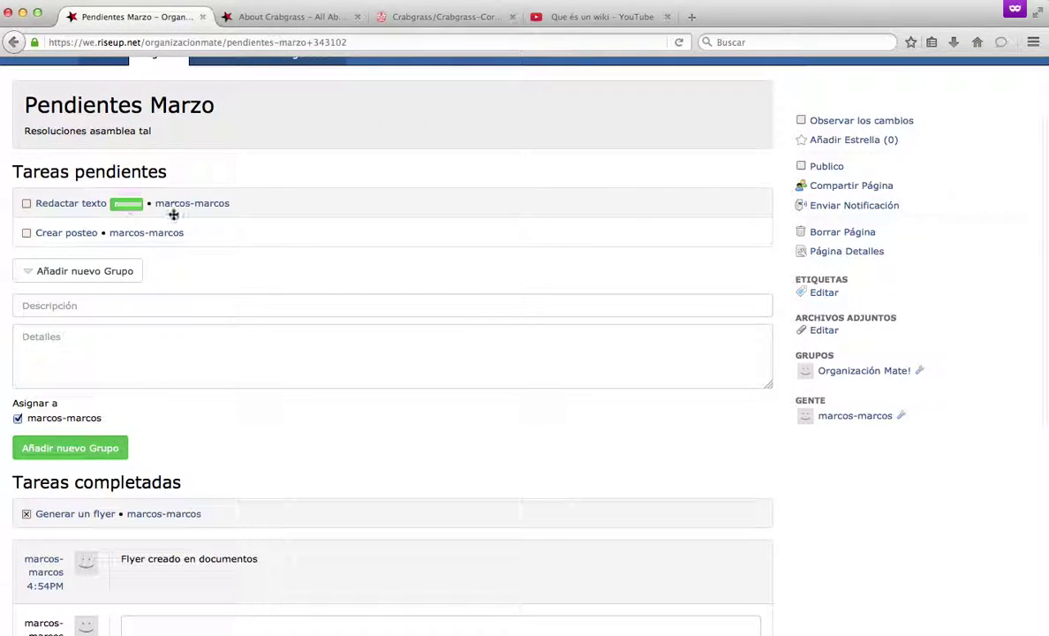
pyautogui.scroll(3, 187, 207)
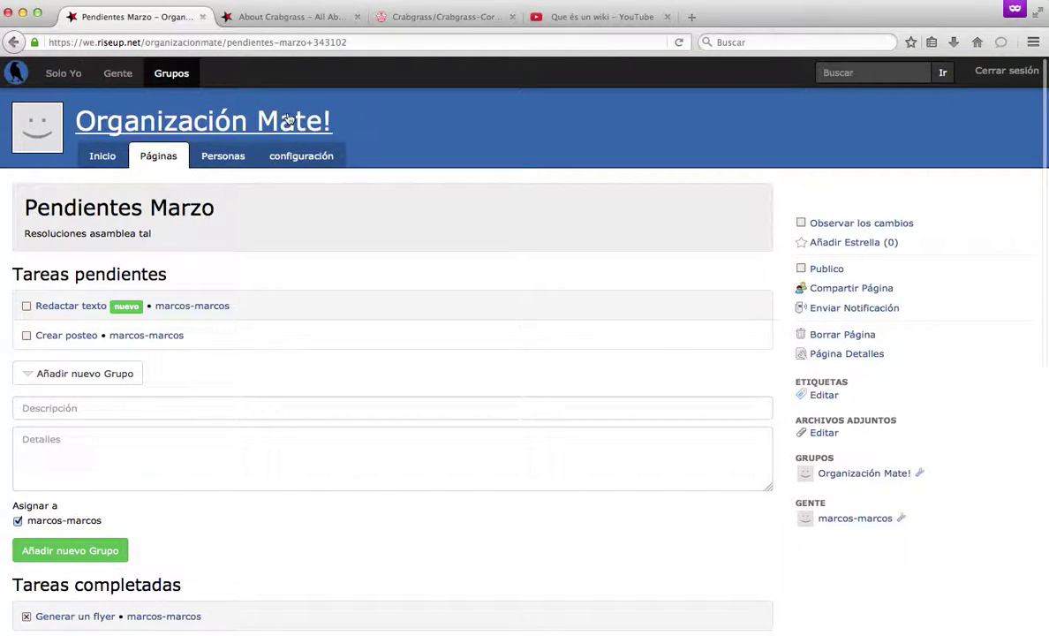
pyautogui.click(52, 79)
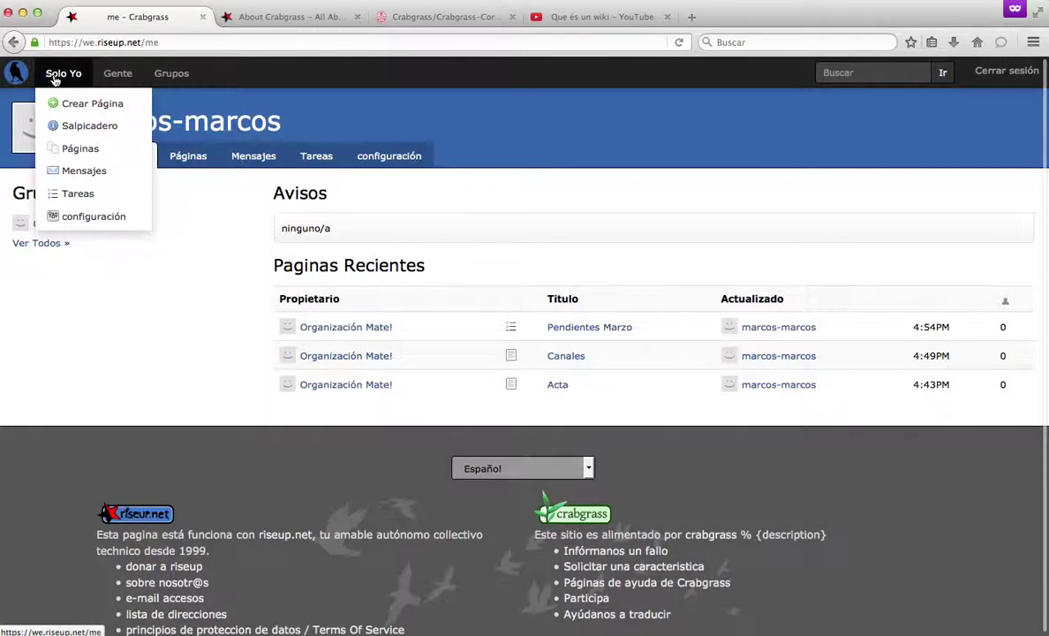
pyautogui.click(311, 159)
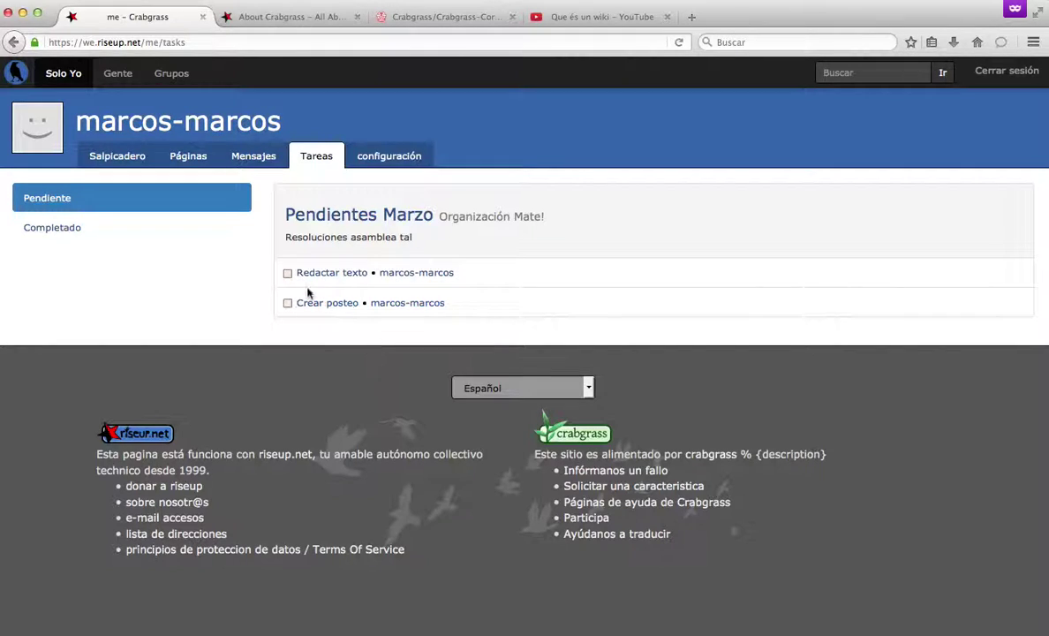
pyautogui.click(127, 158)
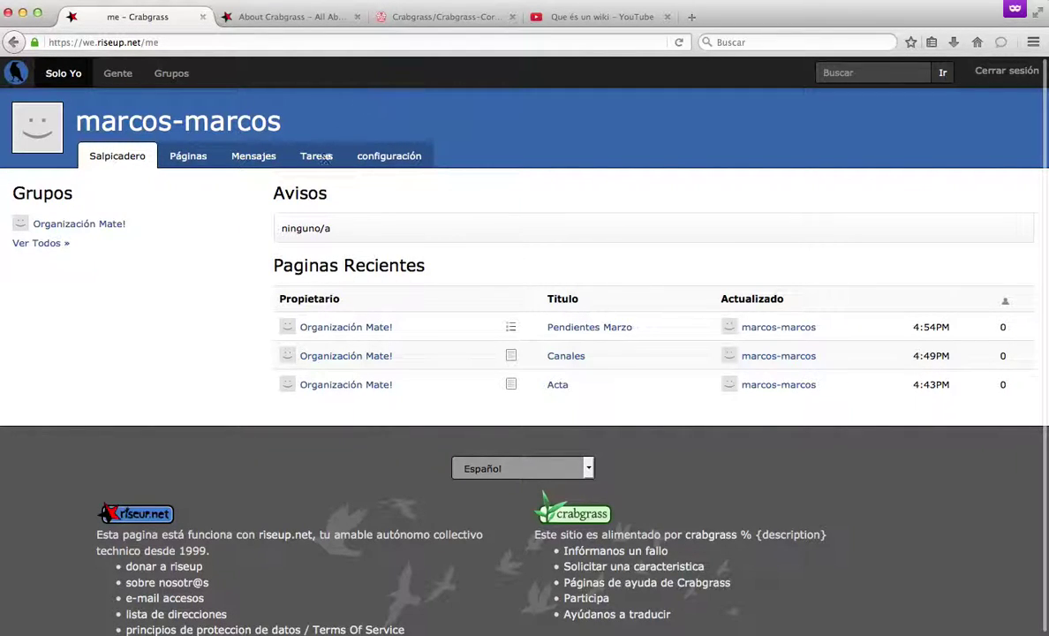
pyautogui.click(319, 158)
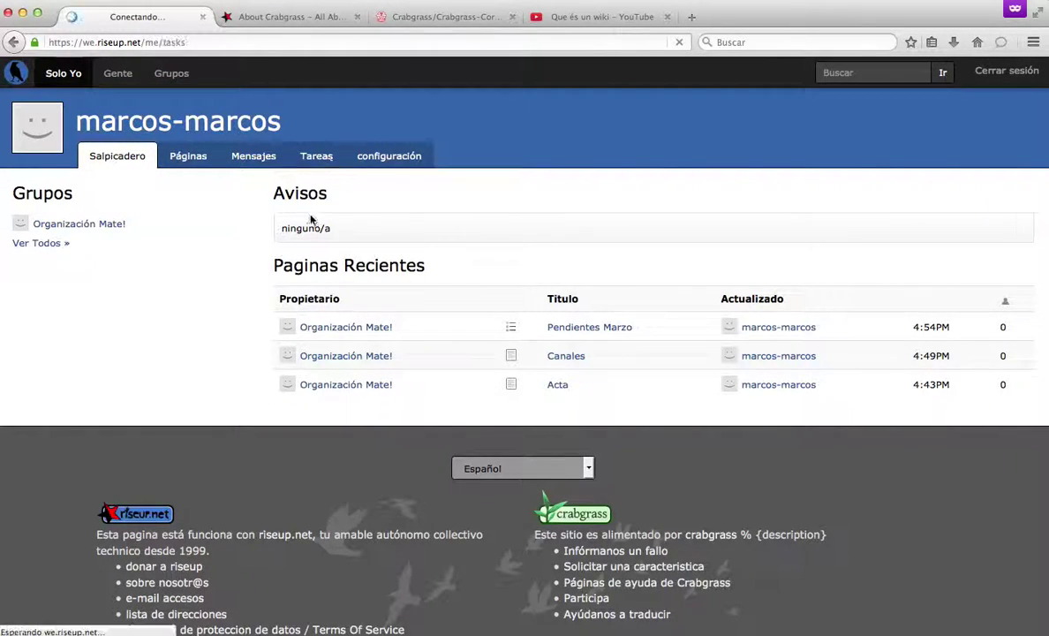
# Open Redactar texto's details and add a new line after the existing text.
pyautogui.click(338, 273)
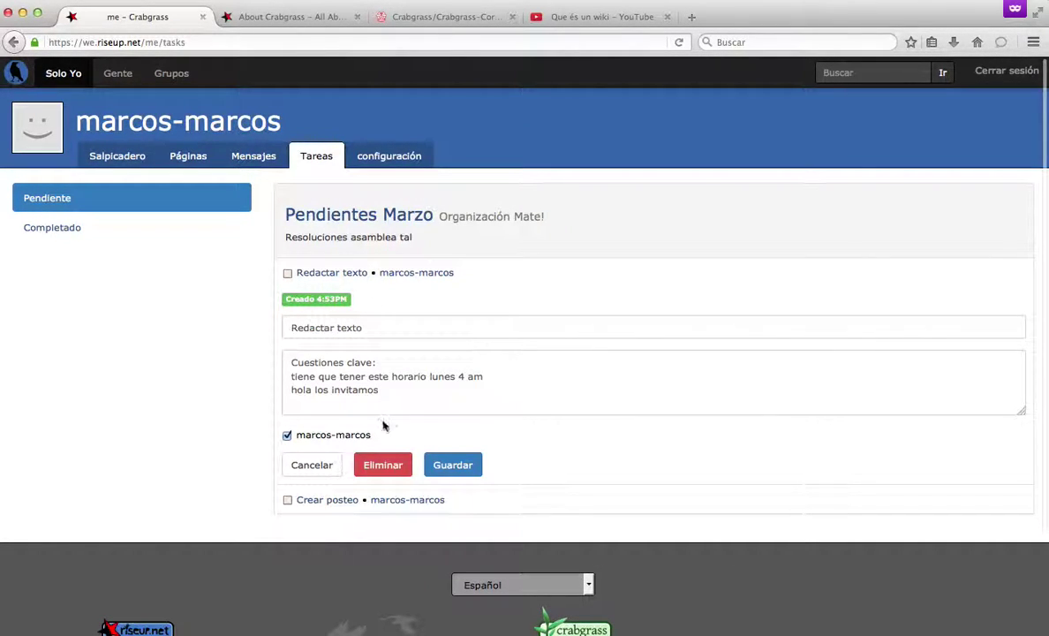
pyautogui.click(419, 395)
pyautogui.press('Return')
pyautogui.press('Return')
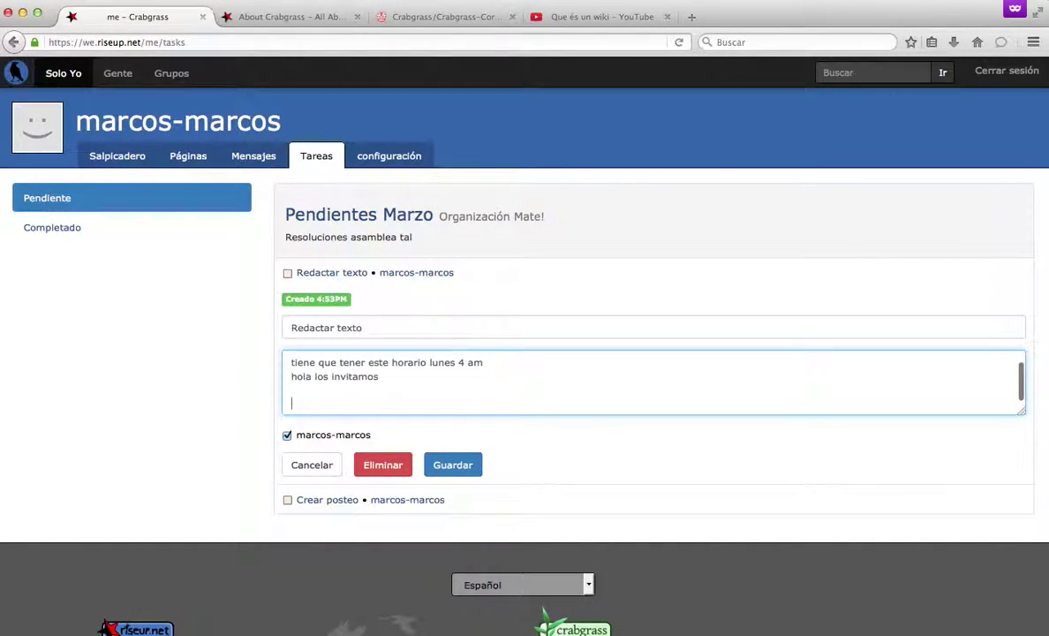
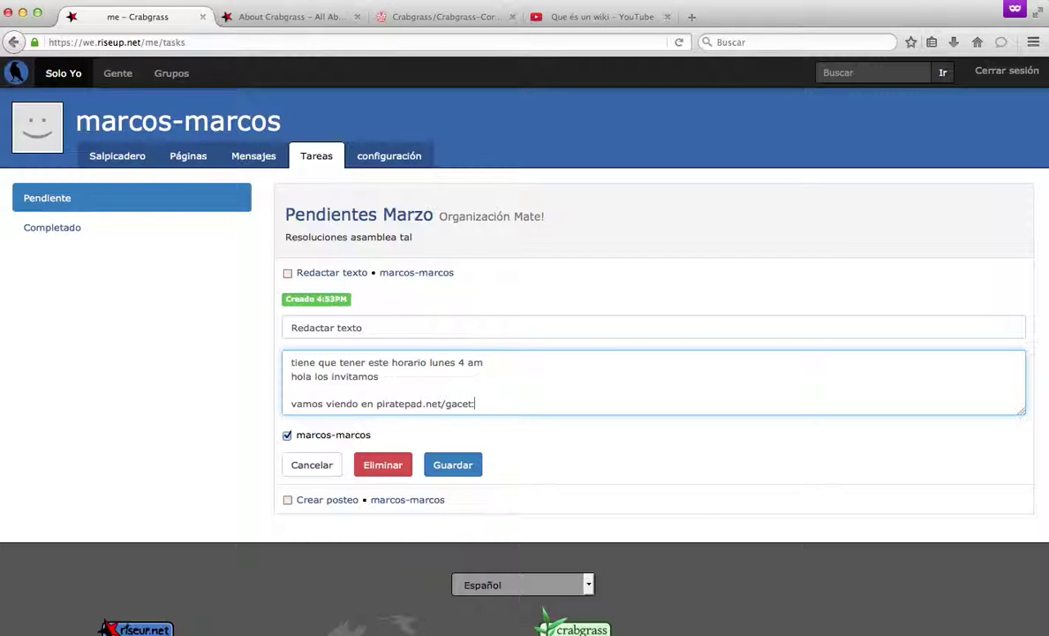
pyautogui.write('323')
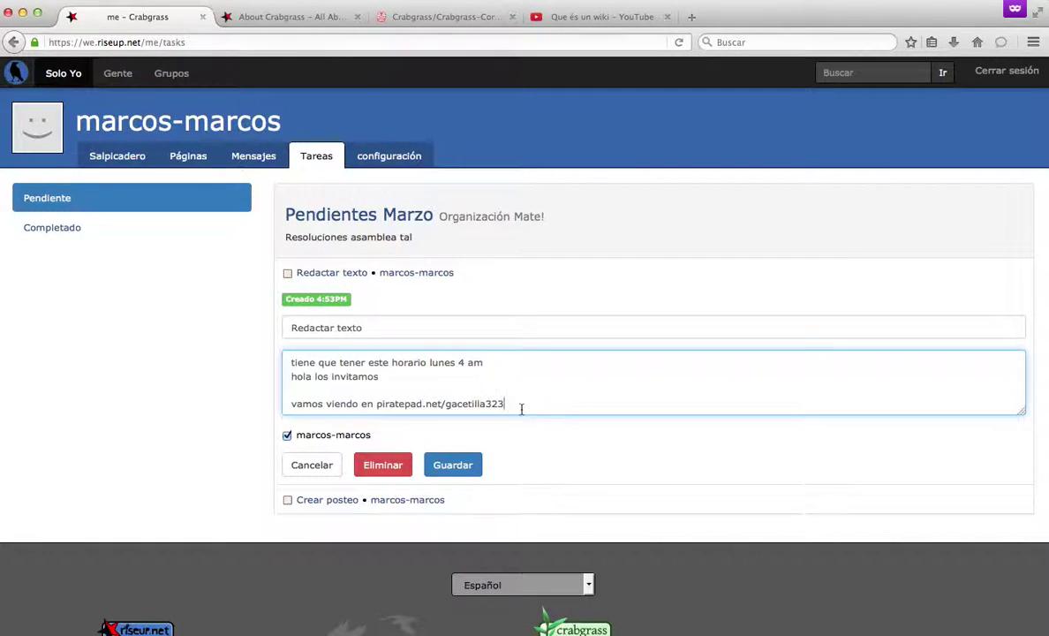
pyautogui.moveTo(506, 401); pyautogui.dragTo(377, 398)
pyautogui.press('super+c')
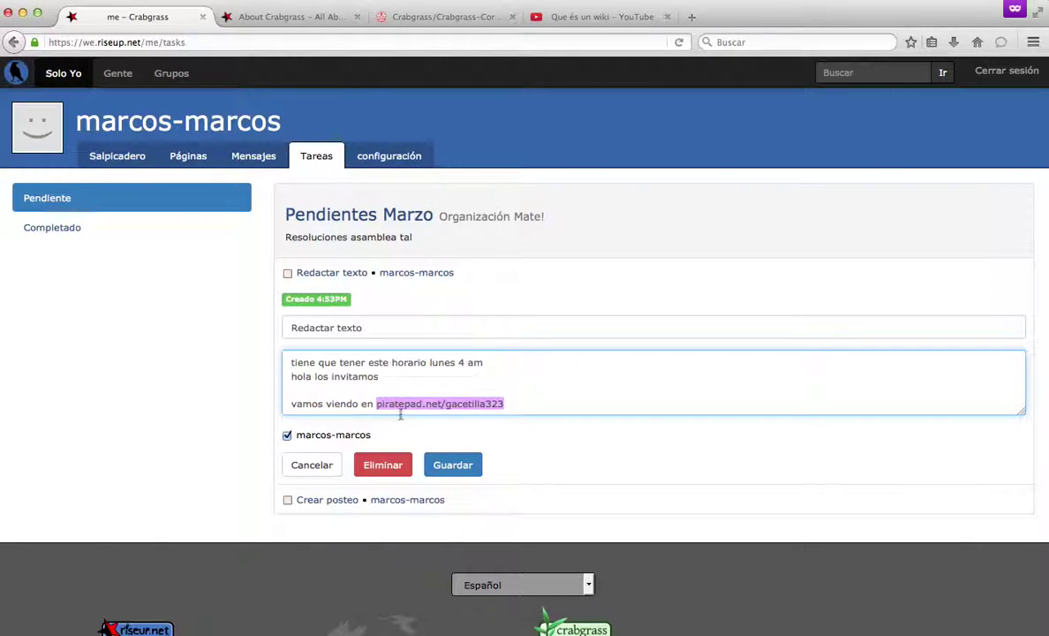
pyautogui.click(696, 22)
pyautogui.press('super+v')
pyautogui.press('Return')
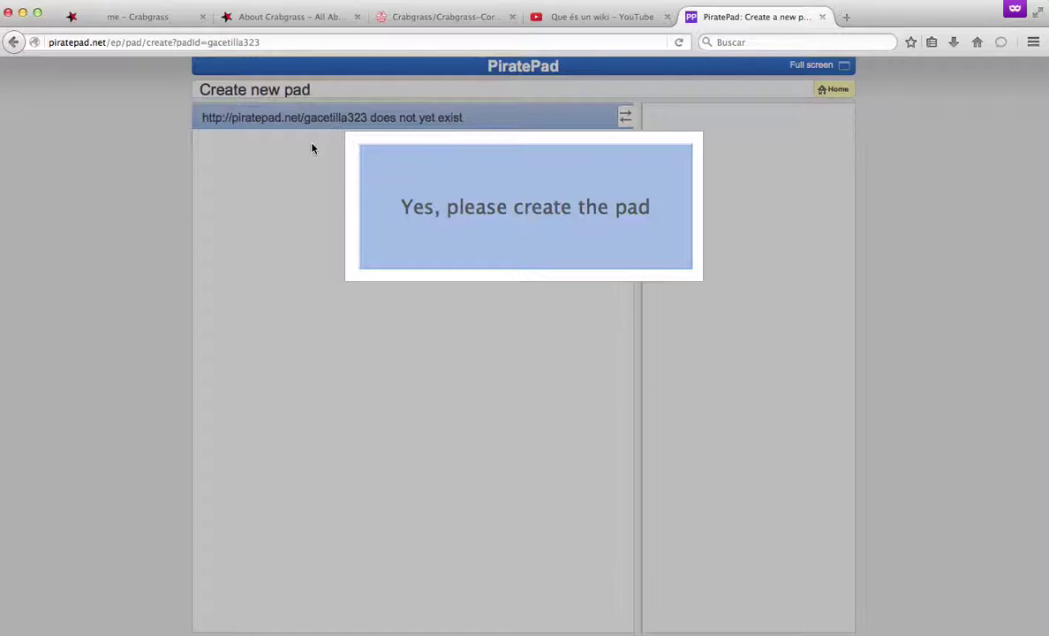
pyautogui.click(446, 208)
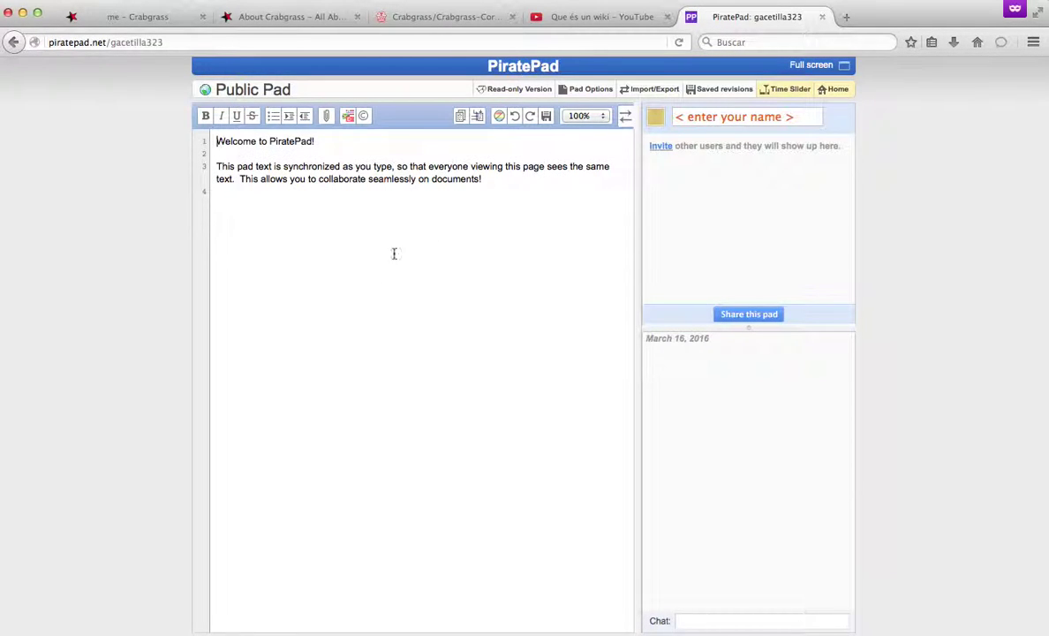
# Overwrite the pad's welcome text with filler text and set the display name 'ma'.
pyautogui.moveTo(484, 180); pyautogui.dragTo(188, 133)
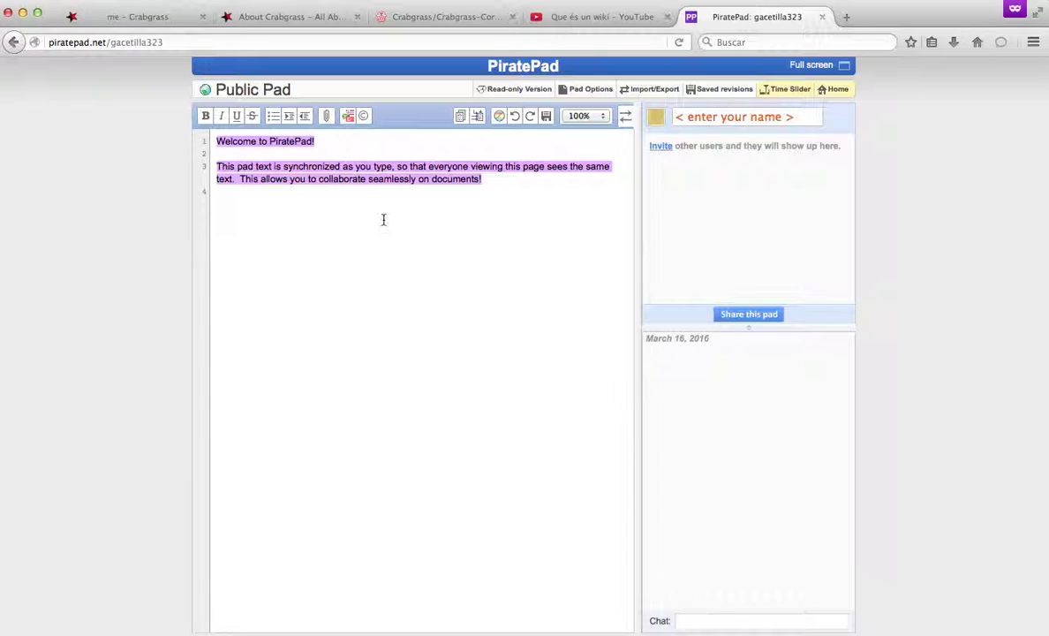
pyautogui.write('ashñlfkahsñldkhgadg')
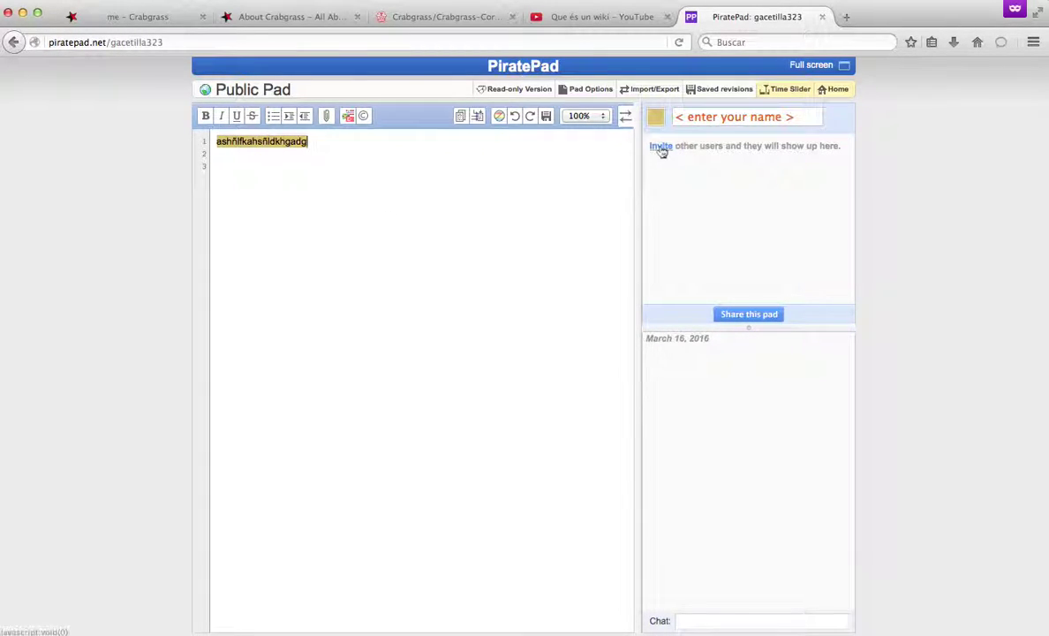
pyautogui.click(714, 116)
pyautogui.write('marcos')
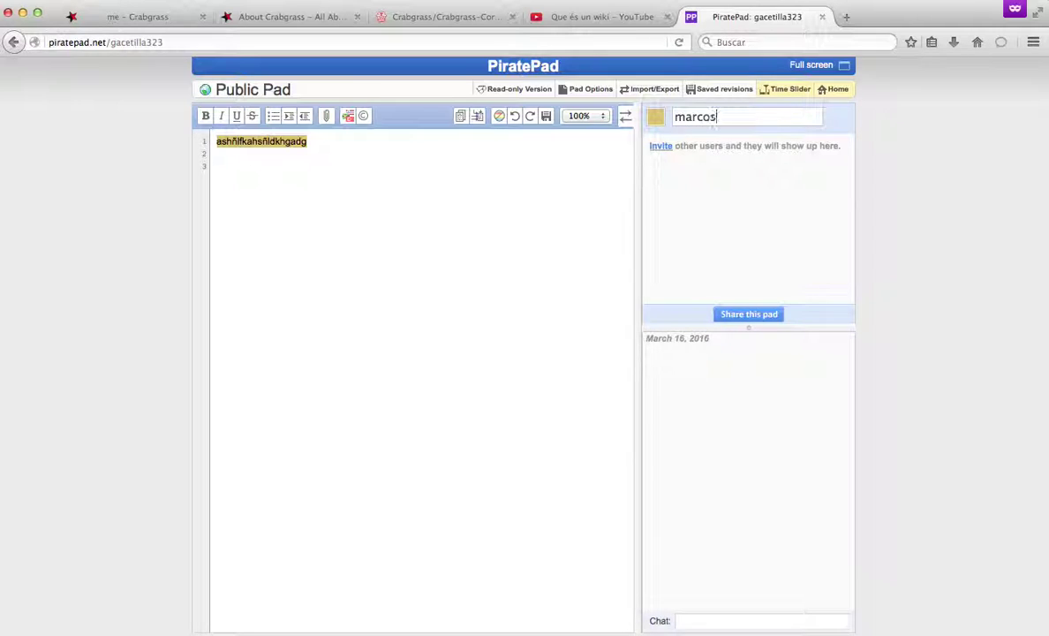
pyautogui.press('Return')
pyautogui.write('asdñhgashg')
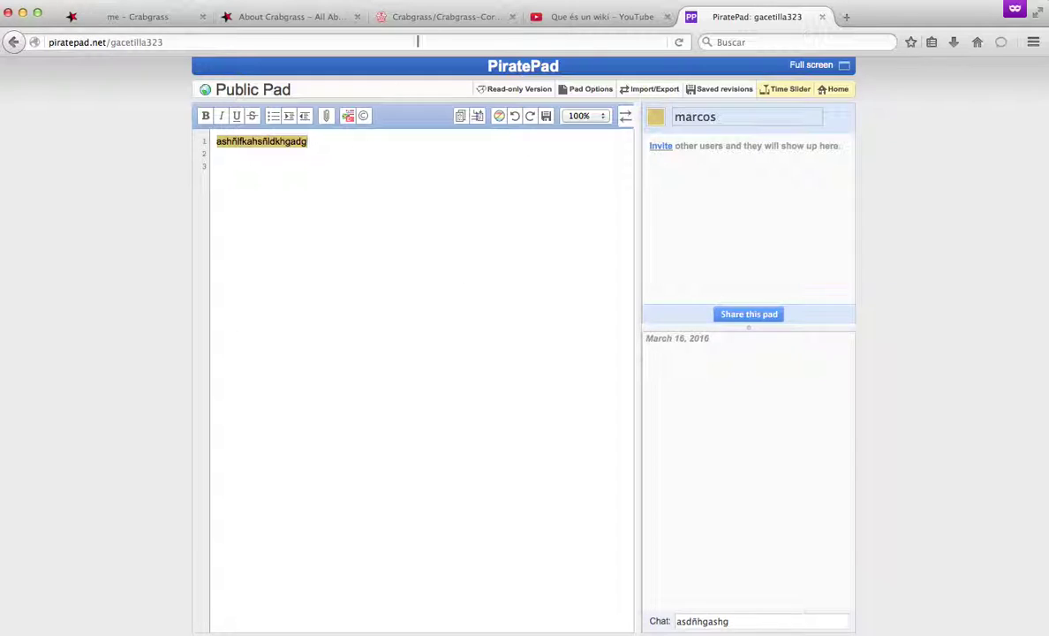
# Change the pad address to /argentina, load that pad, and return to the About Crabgrass page.
pyautogui.click(226, 41)
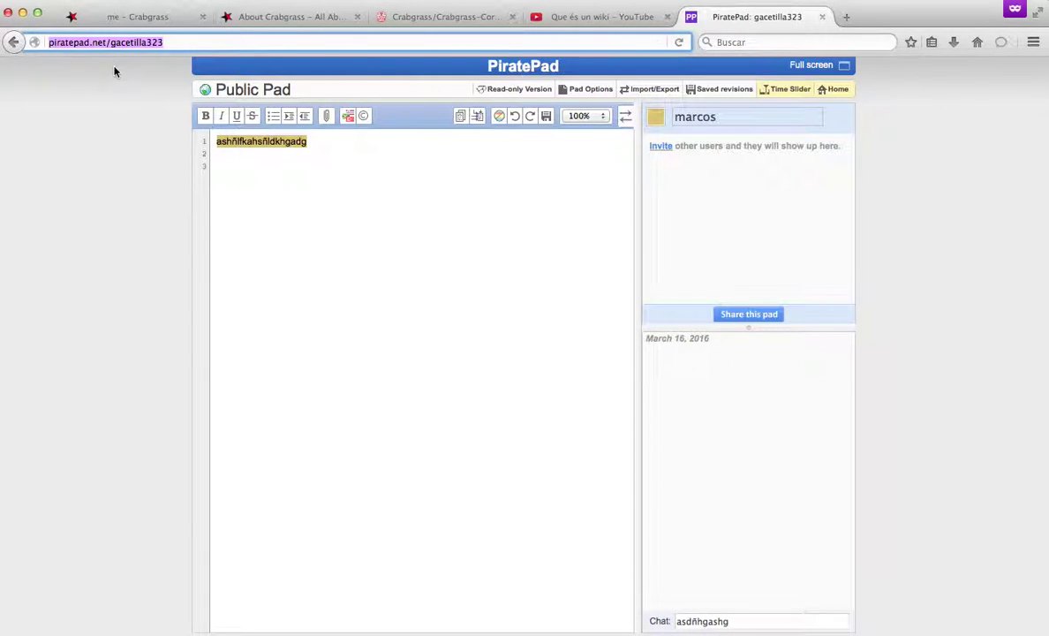
pyautogui.click(145, 44)
pyautogui.press('super+a')
pyautogui.click(163, 43)
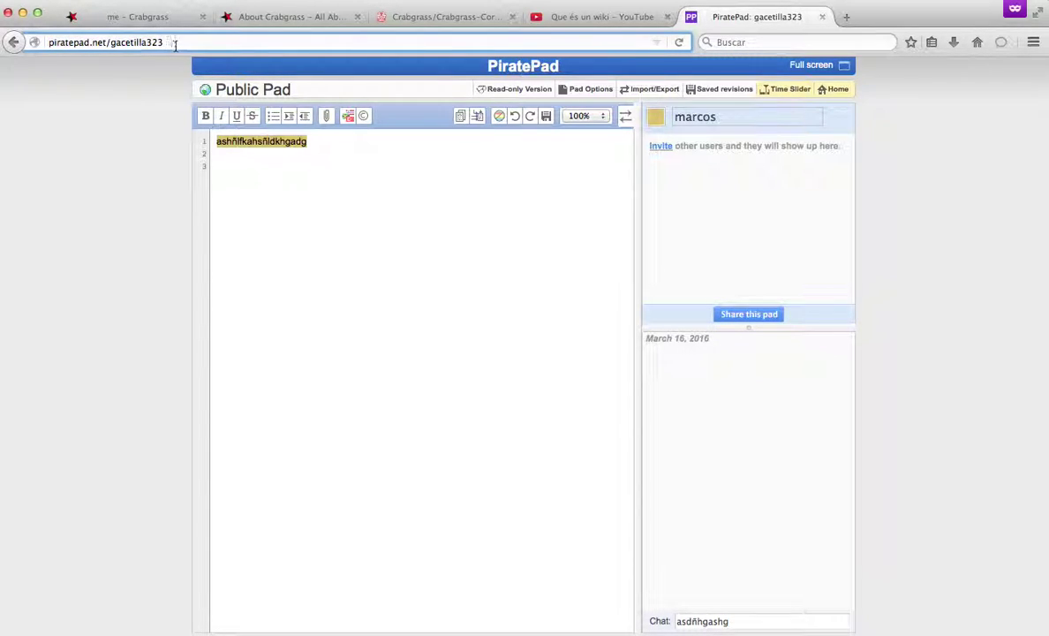
pyautogui.moveTo(174, 42); pyautogui.dragTo(109, 43)
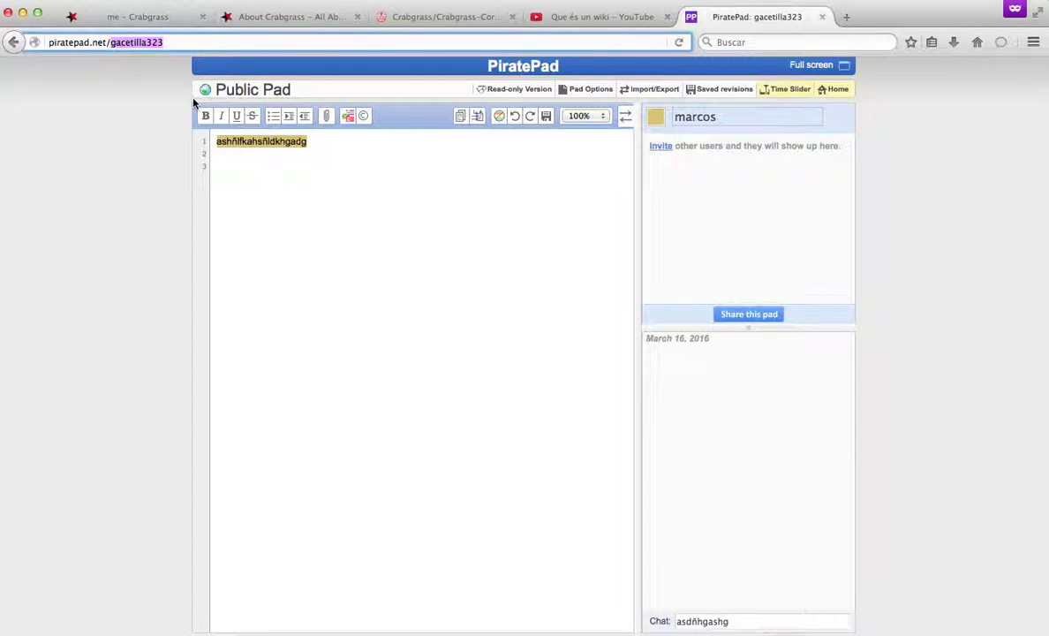
pyautogui.write('argentina')
pyautogui.press('Return')
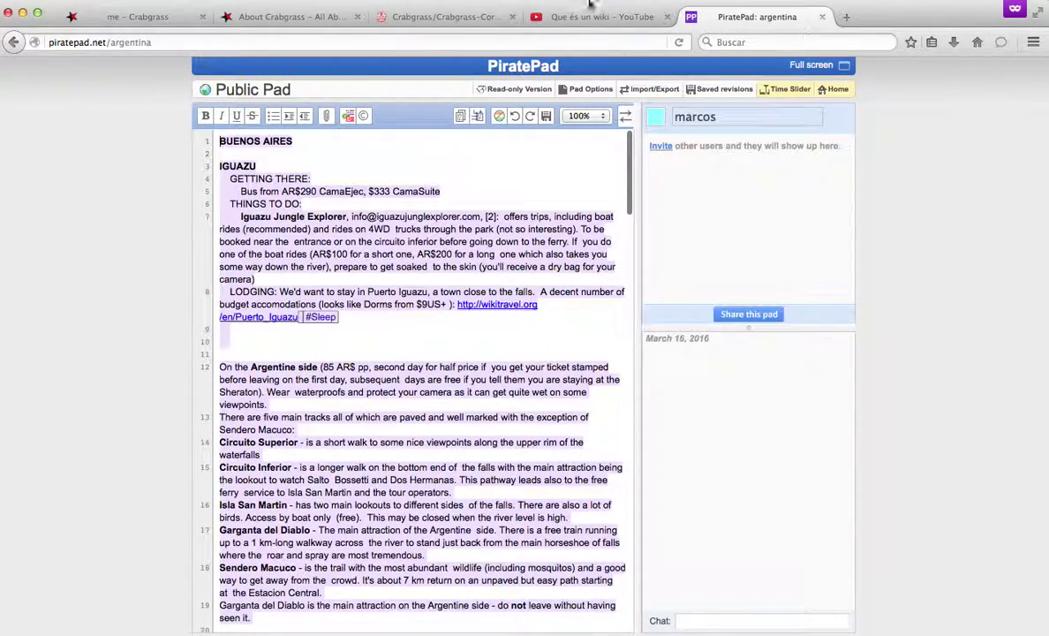
pyautogui.click(113, 44)
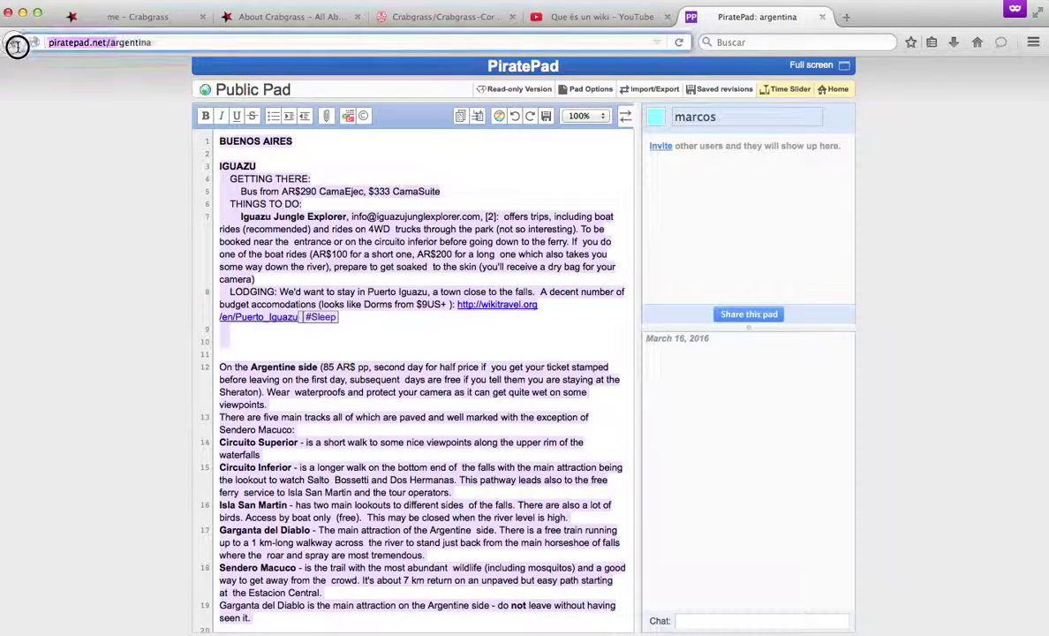
pyautogui.click(143, 41)
pyautogui.click(284, 18)
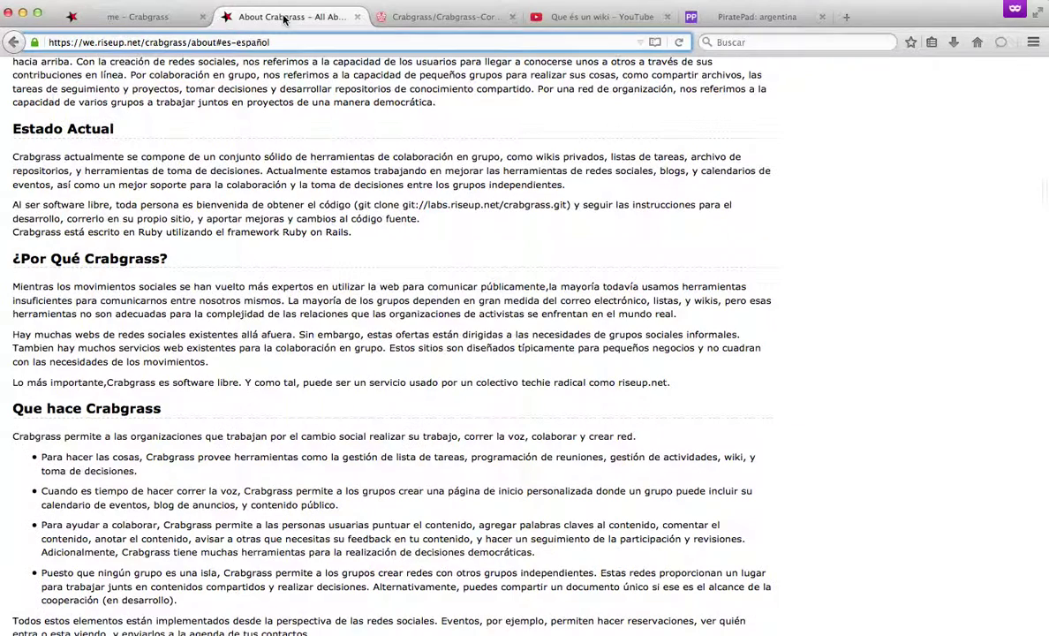
# Save the Redactar texto task, mark it completed, and check the completed and pending lists.
pyautogui.click(139, 17)
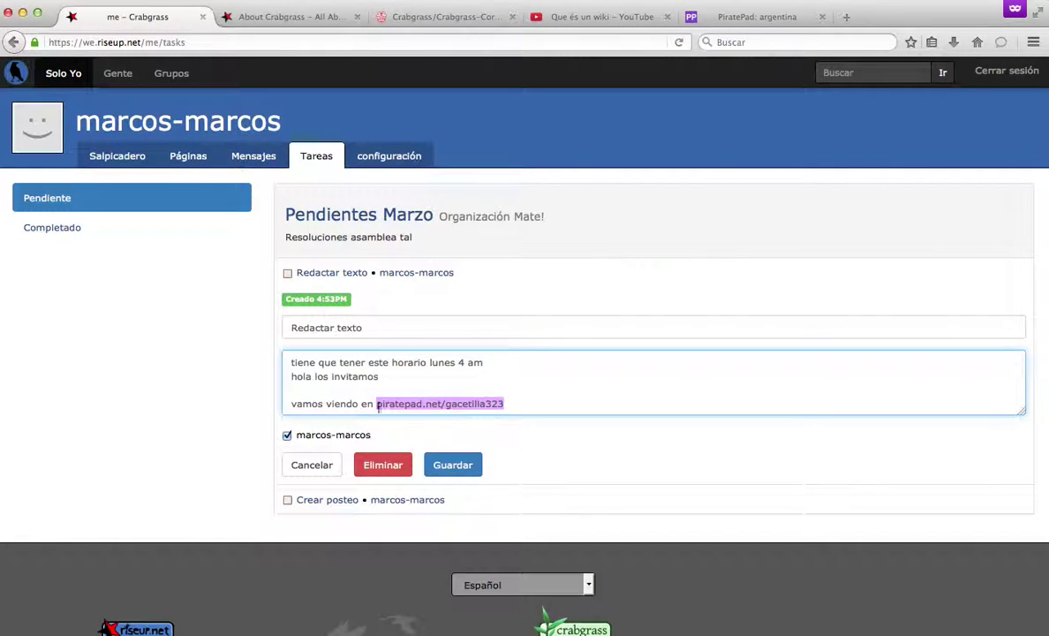
pyautogui.click(458, 404)
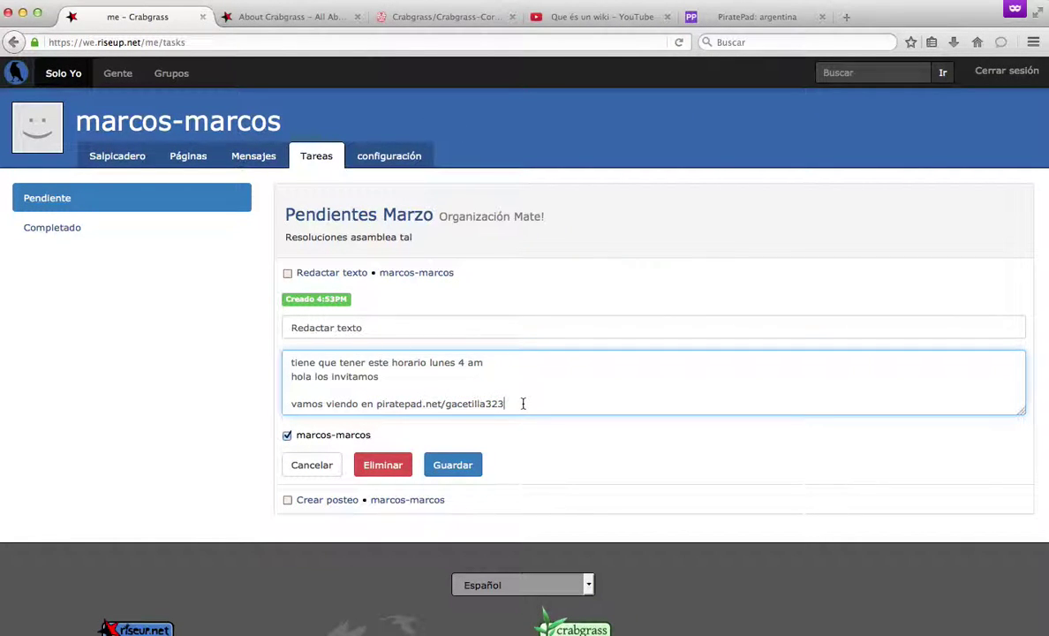
pyautogui.click(446, 464)
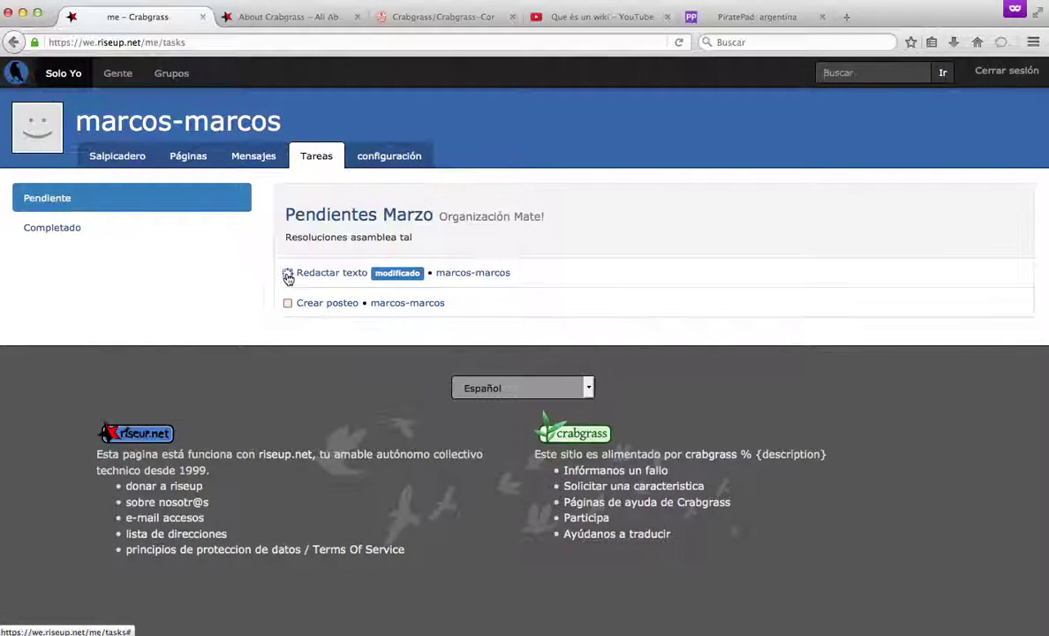
pyautogui.click(288, 274)
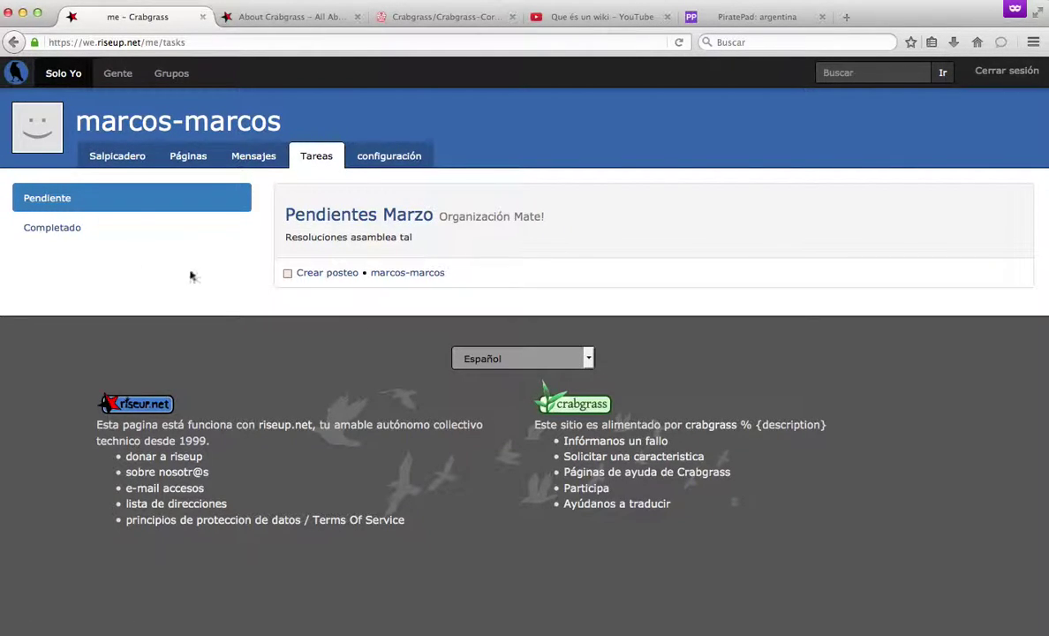
pyautogui.click(154, 228)
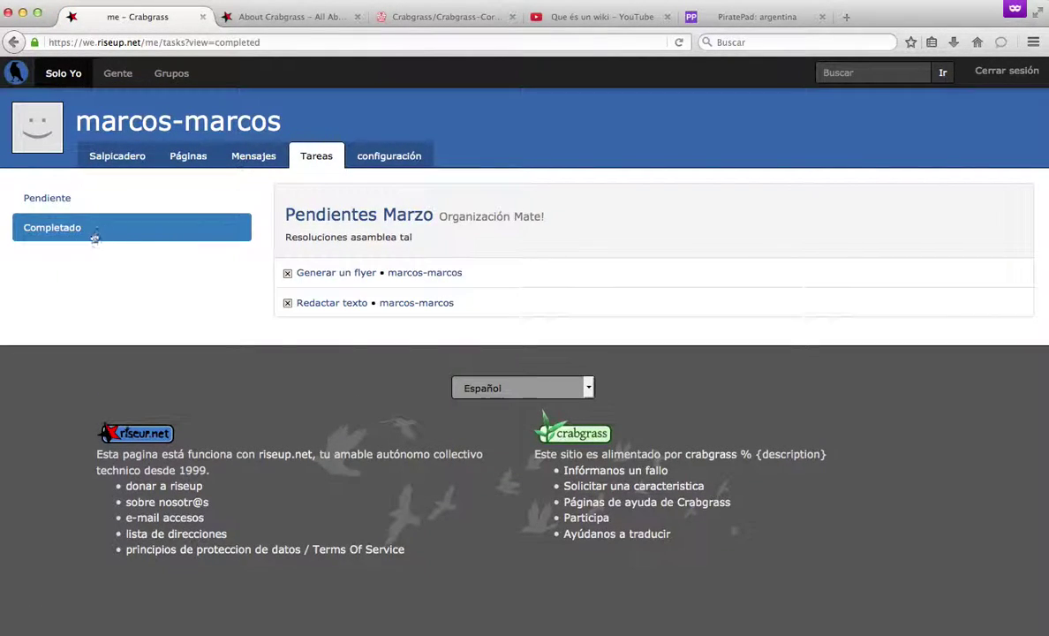
pyautogui.click(71, 204)
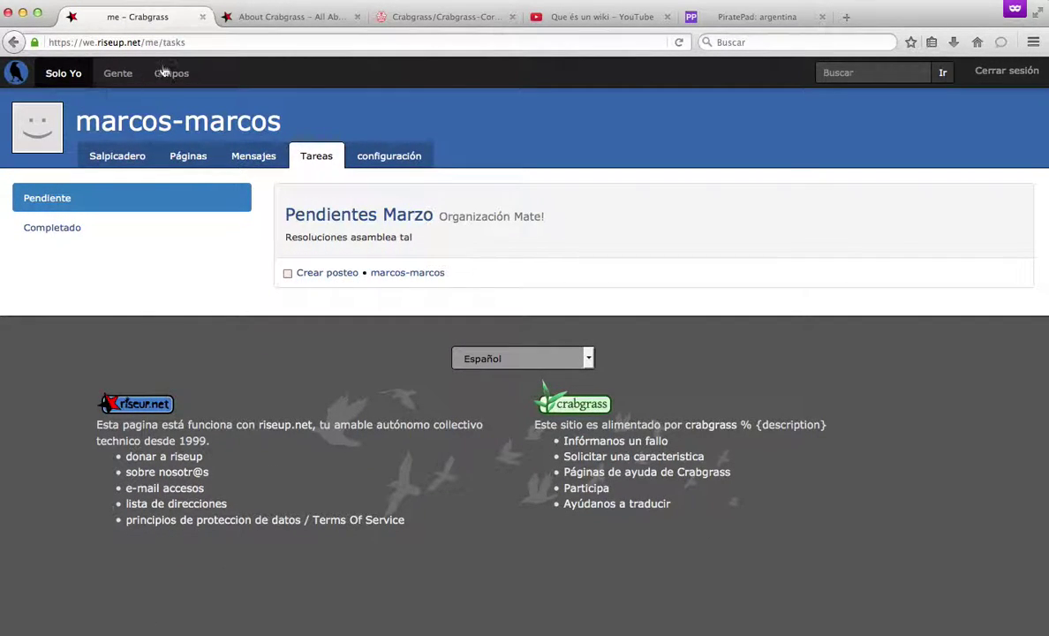
# Start a new file upload page in the Organización Mate! group.
pyautogui.moveTo(173, 76)
pyautogui.click(188, 123)
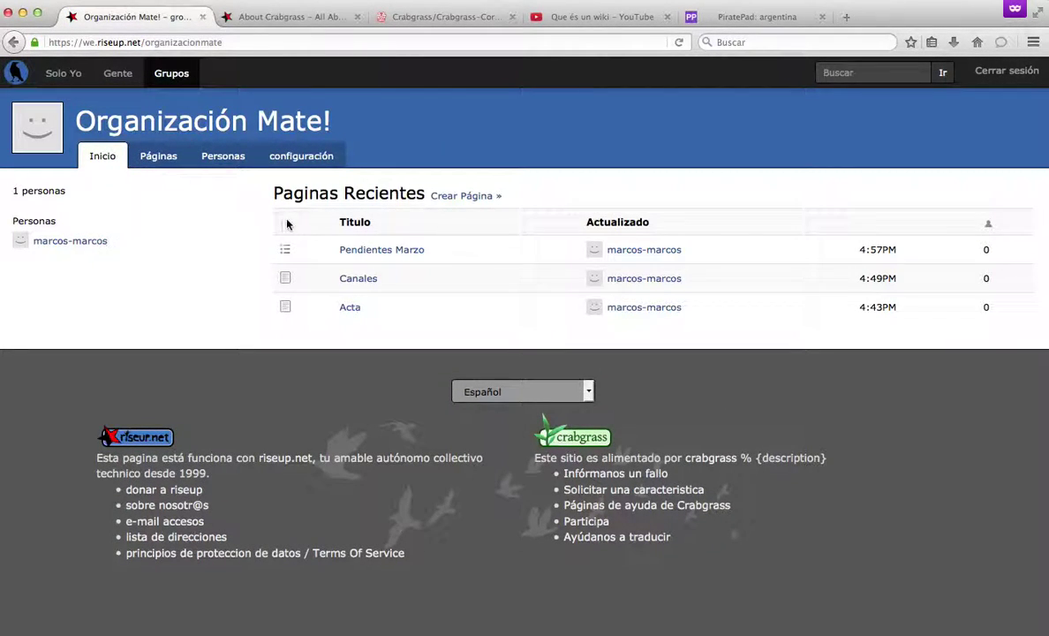
pyautogui.click(455, 198)
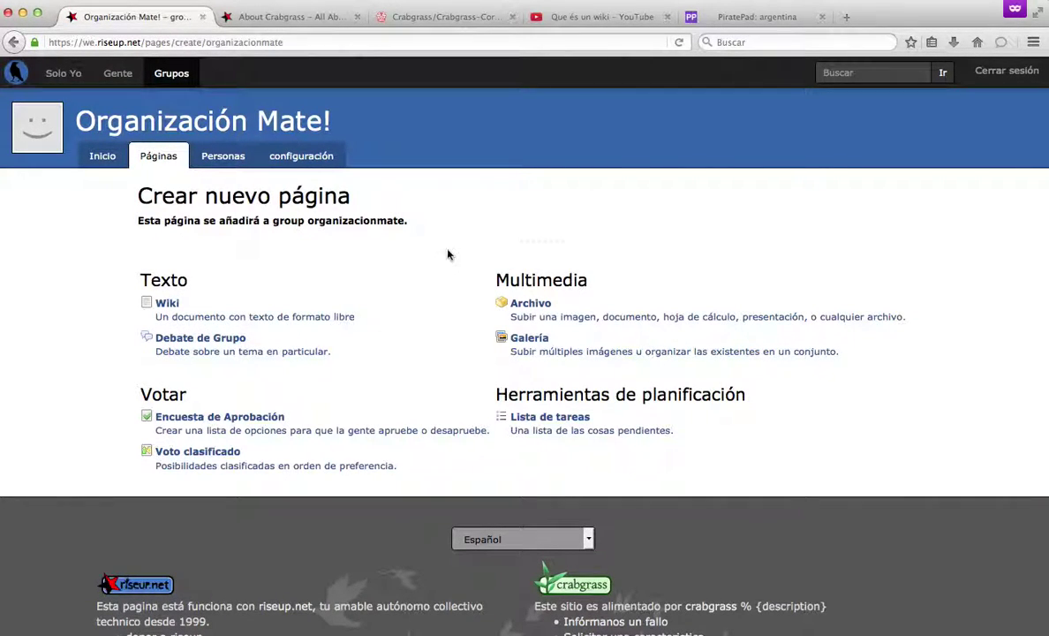
pyautogui.click(536, 312)
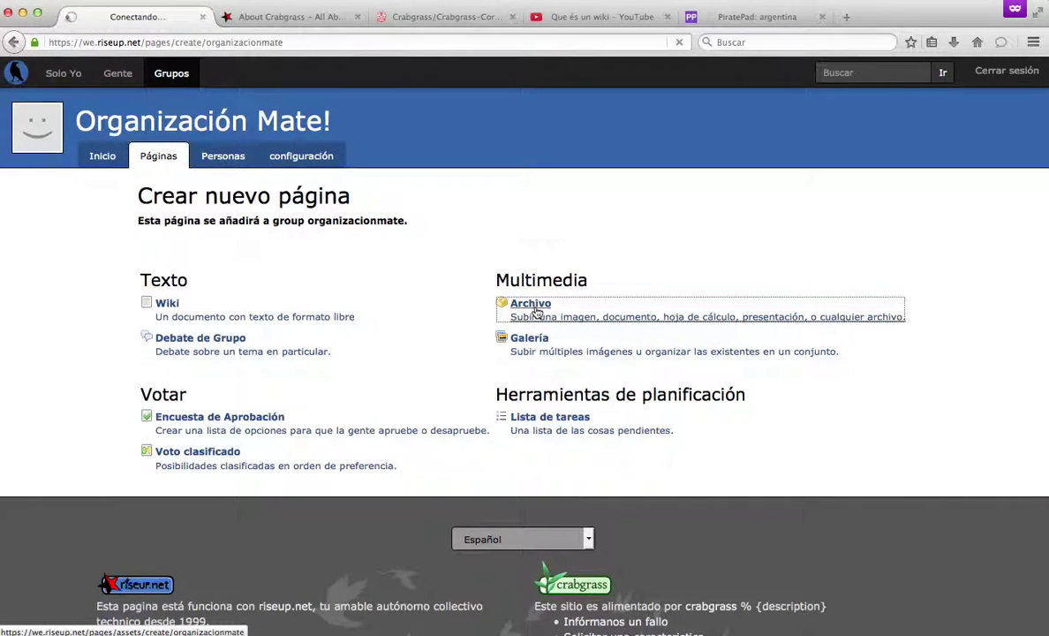
# Upload the 22.13.48 sokoban screenshot and enter the summary 'Imagen de sokoban'.
pyautogui.click(456, 269)
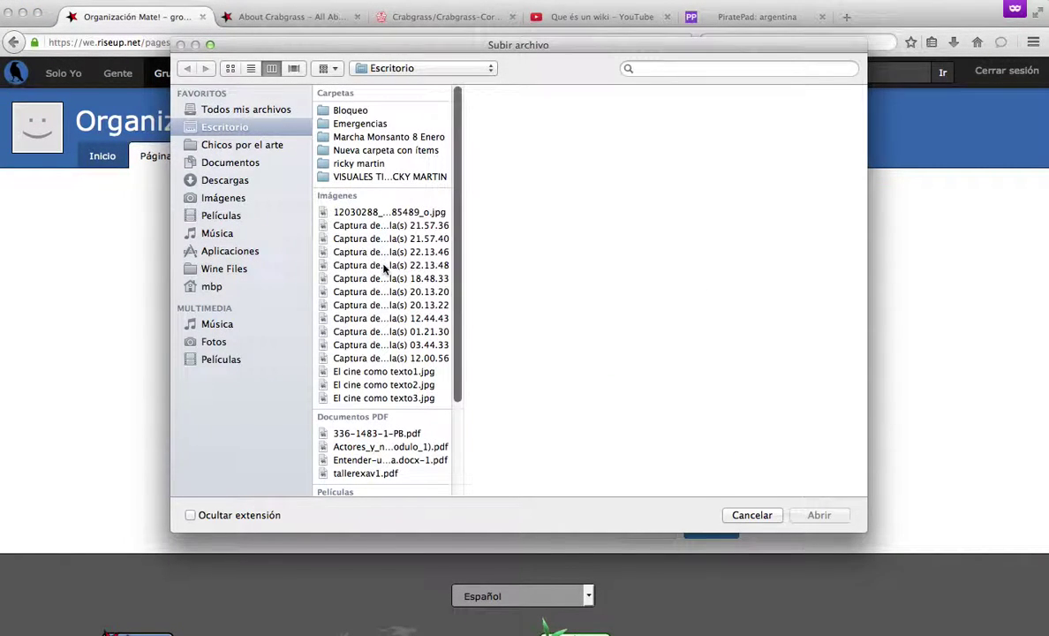
pyautogui.click(383, 266)
pyautogui.scroll(-2, 437, 309)
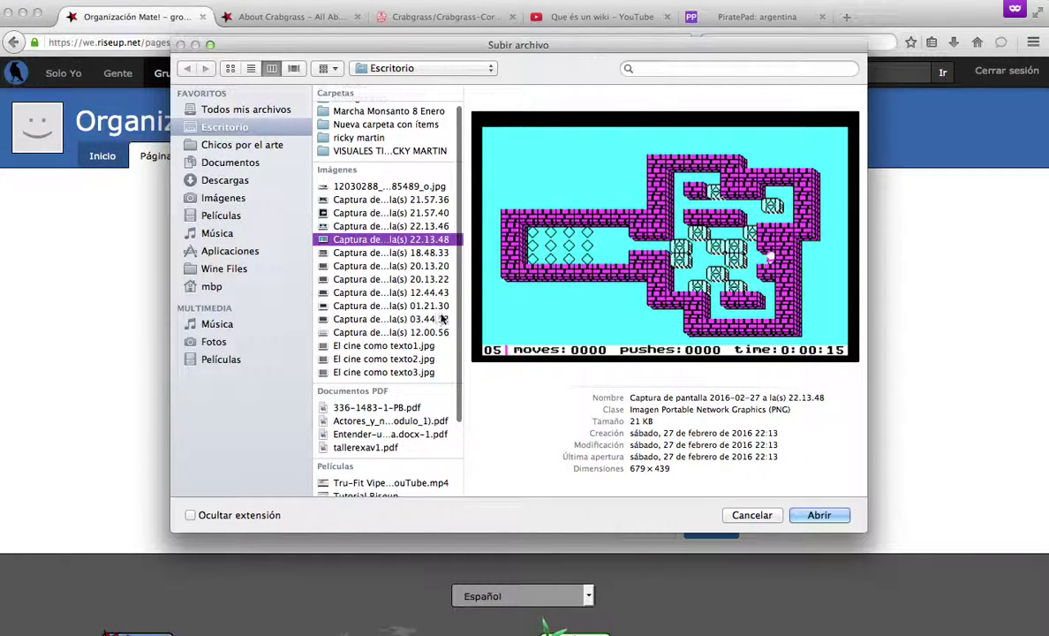
pyautogui.click(817, 515)
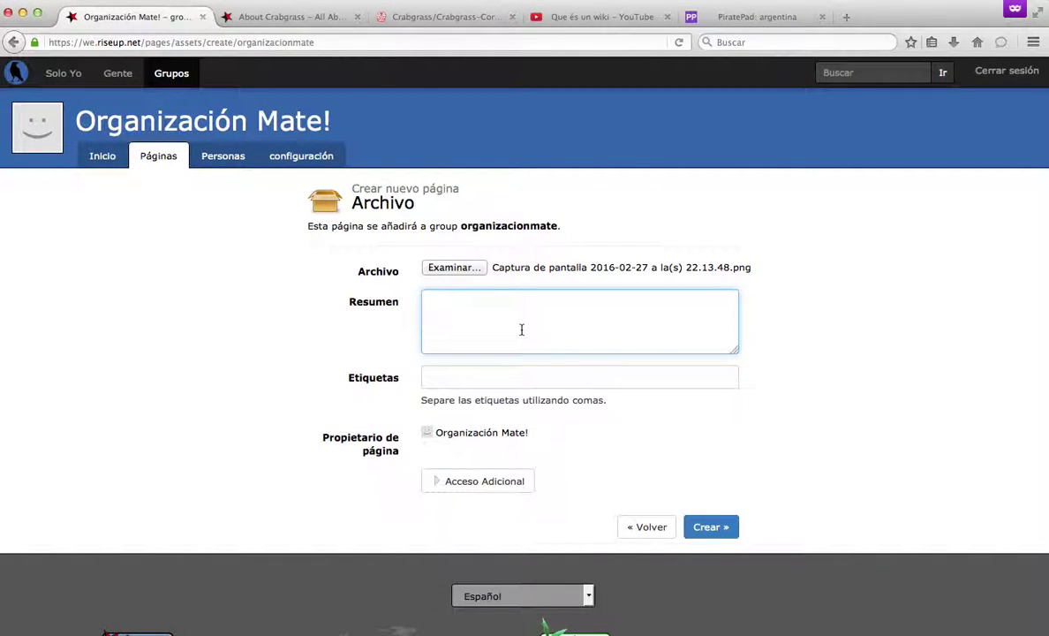
pyautogui.write('agen e')
# Load archive.org's Software Library: MS-DOS collection in a private tab, copy its address, and return.
pyautogui.click(850, 15)
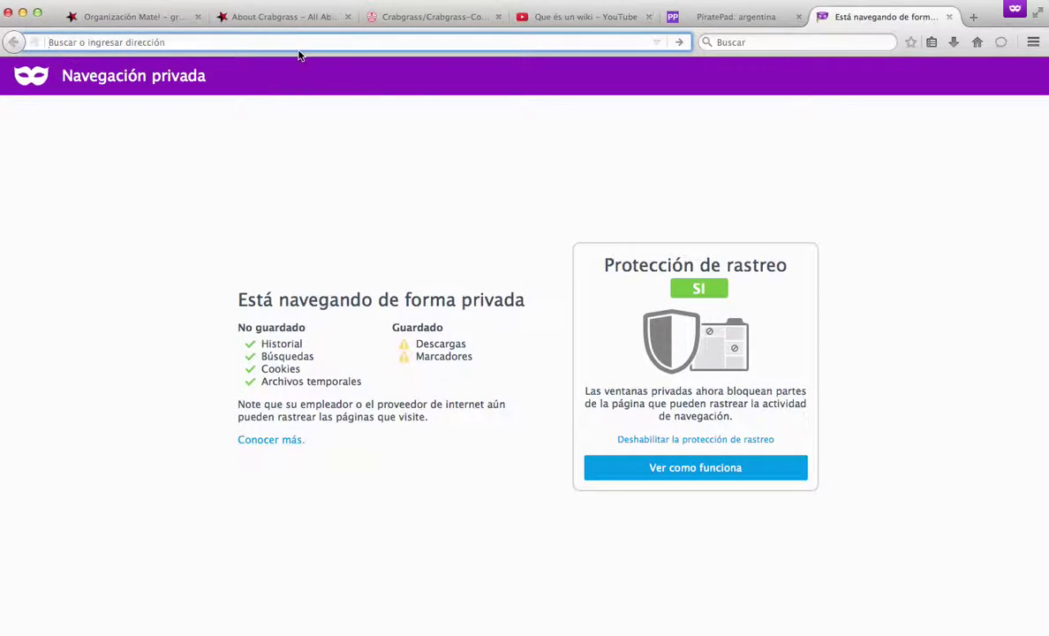
pyautogui.write('archi')
pyautogui.press('Down')
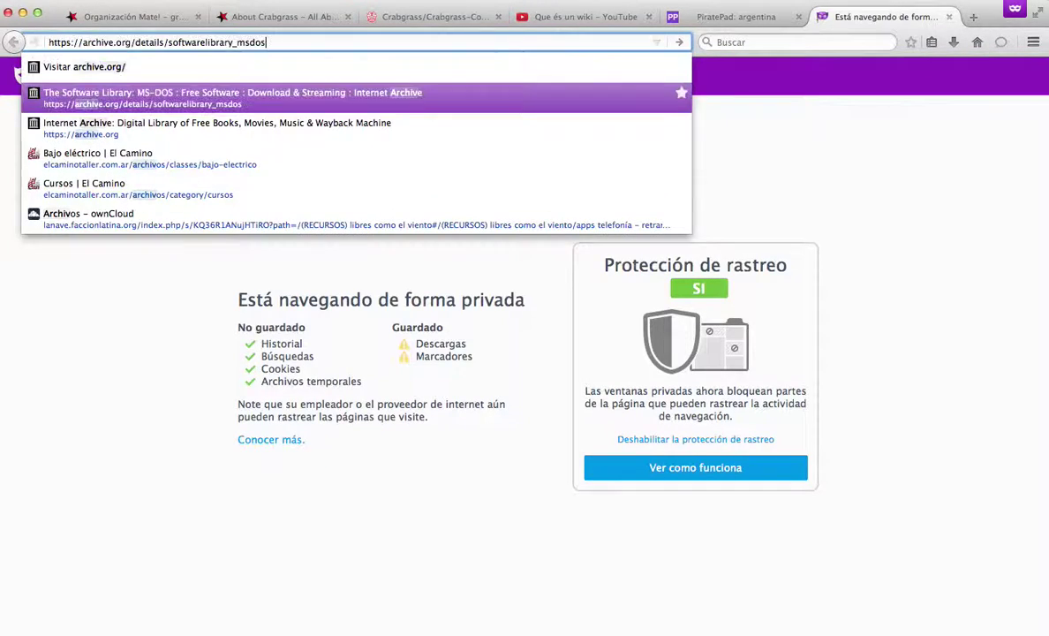
pyautogui.press('Return')
pyautogui.click(100, 42)
pyautogui.press('super+c')
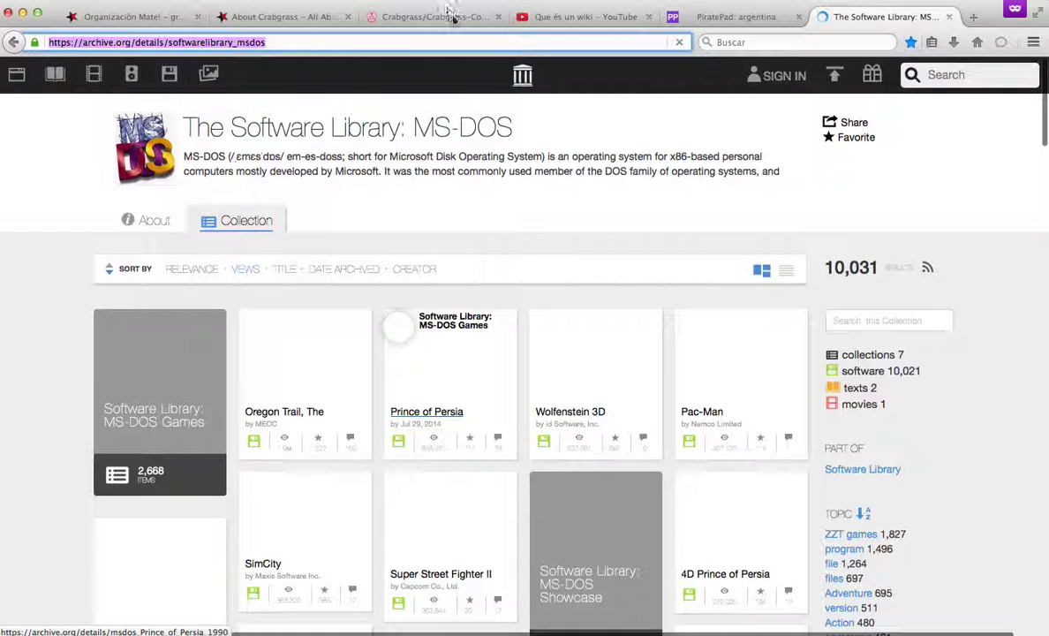
pyautogui.click(269, 14)
pyautogui.click(148, 20)
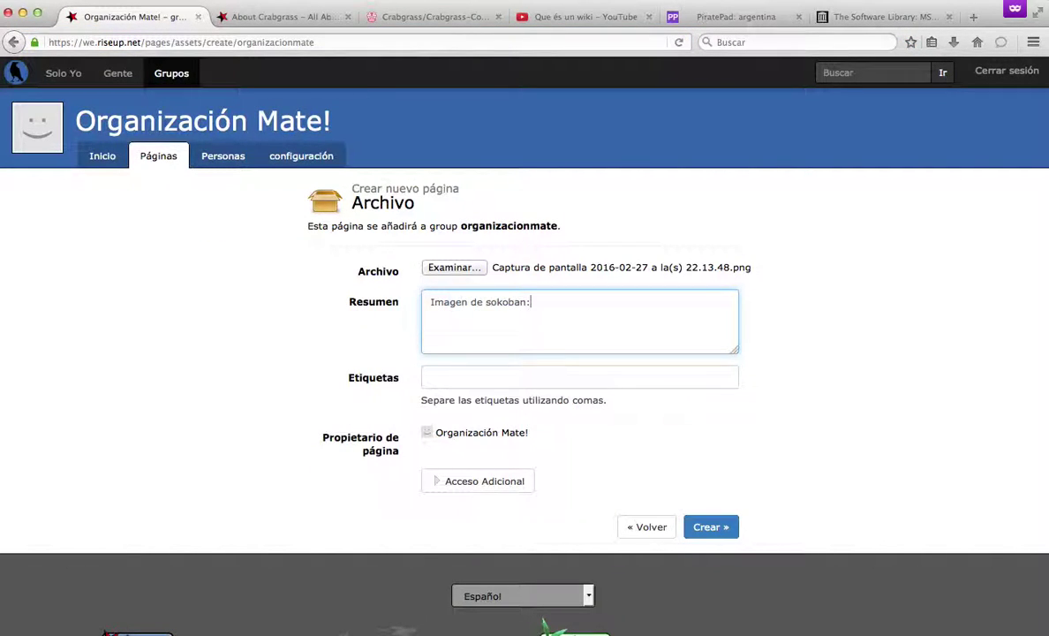
# Paste the MS-DOS library link into the summary, create the page, and copy its address.
pyautogui.press('super+v')
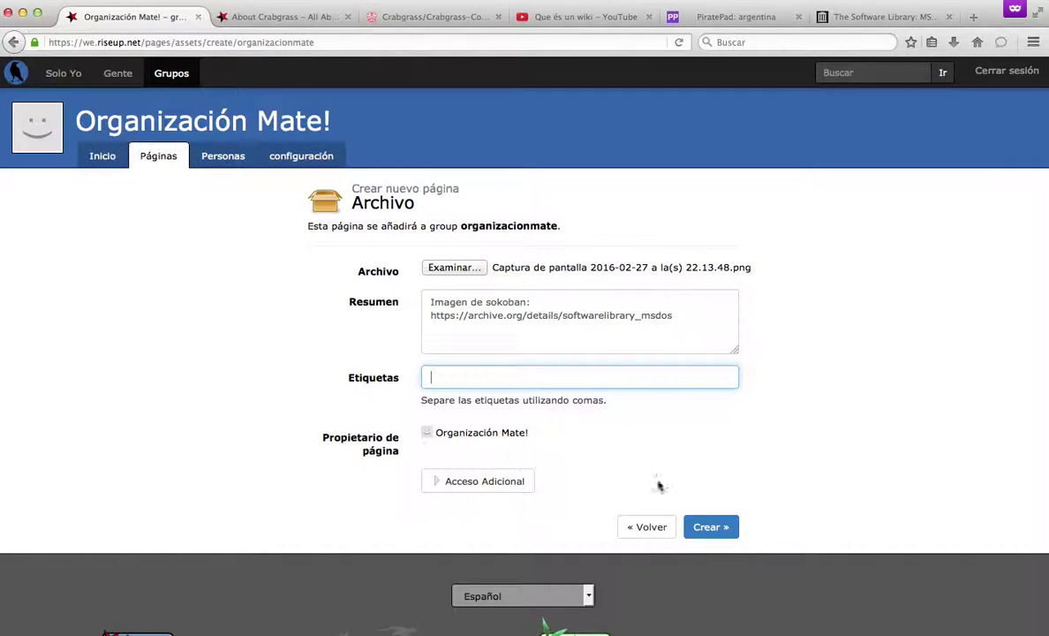
pyautogui.click(723, 532)
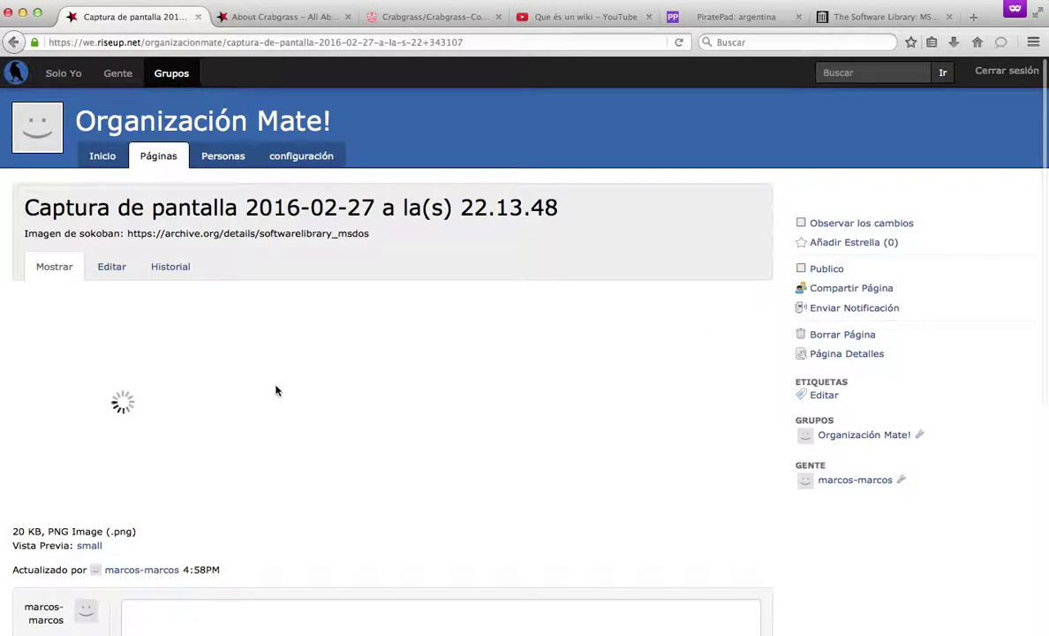
pyautogui.click(243, 43)
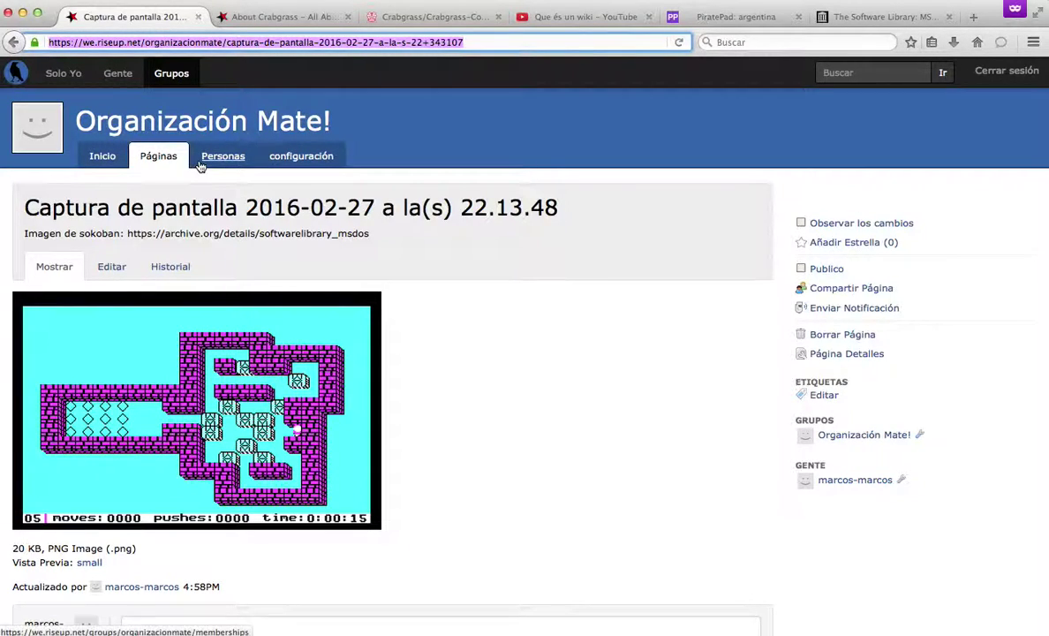
pyautogui.click(146, 132)
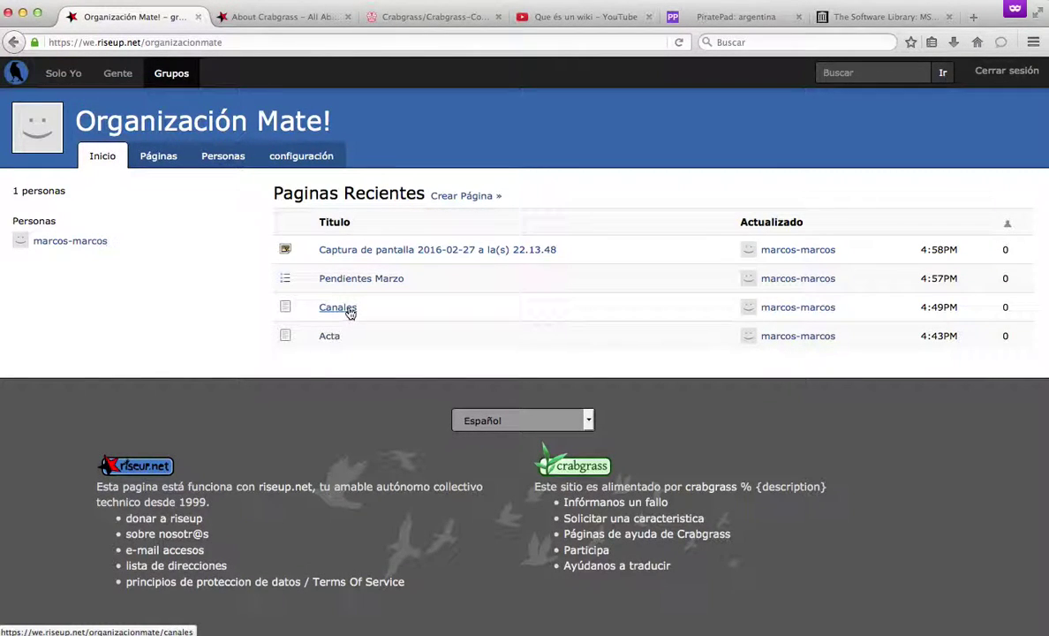
# Add a new line to Acta after 'martes: pepito', linking 'este juego' to the sokoban screenshot page, and save.
pyautogui.click(336, 338)
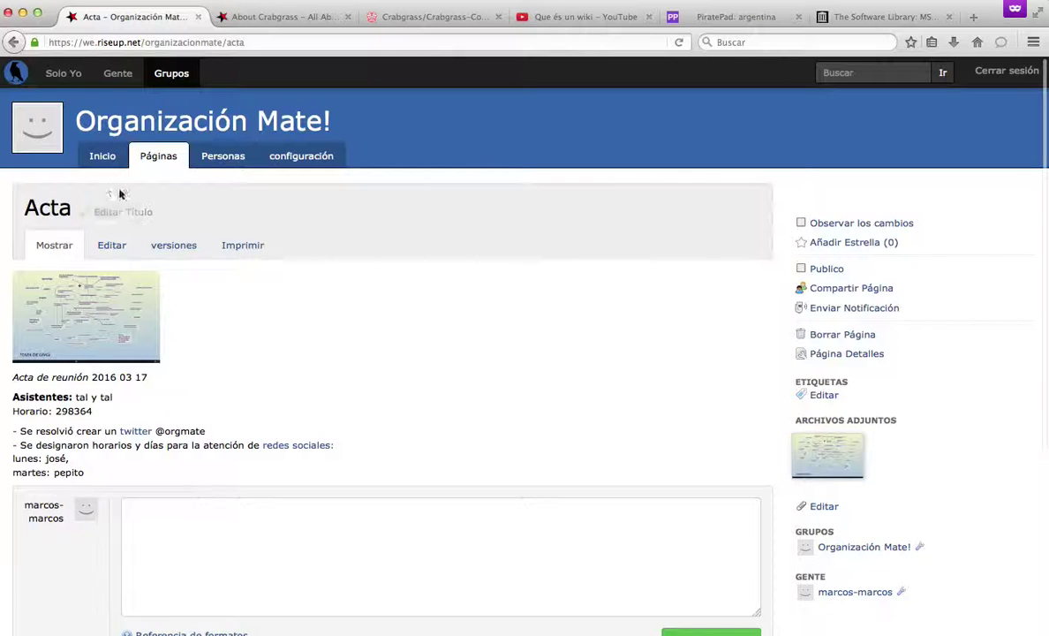
pyautogui.click(111, 246)
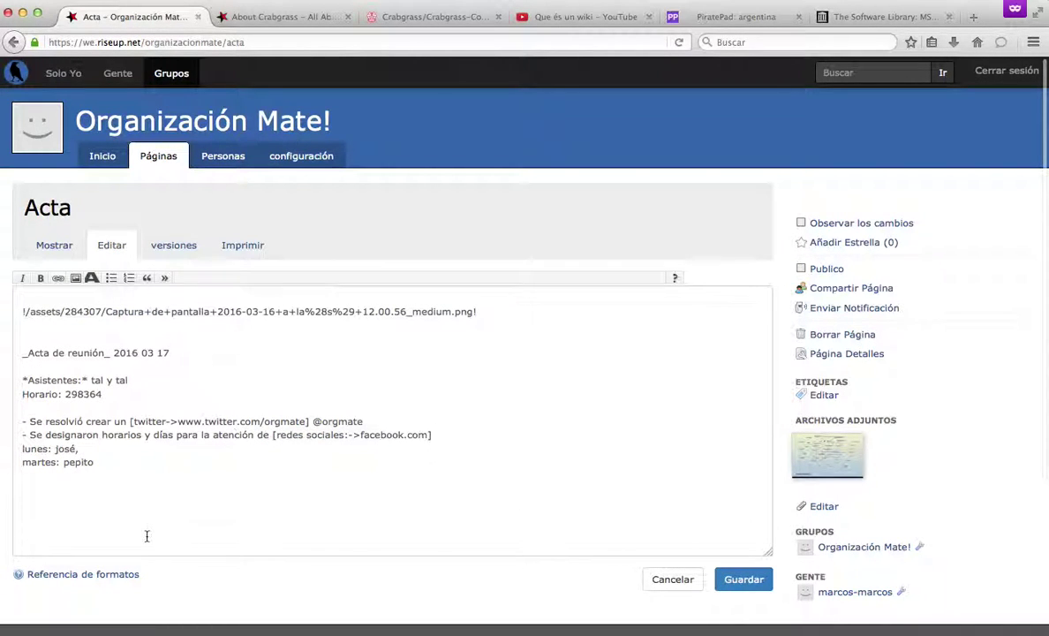
pyautogui.click(207, 472)
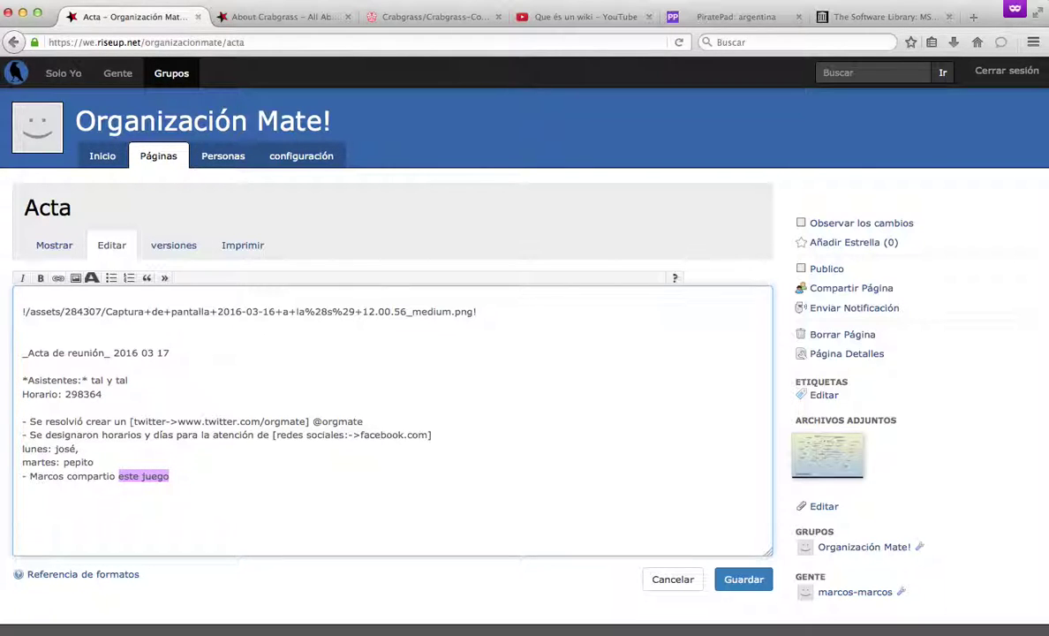
pyautogui.click(58, 277)
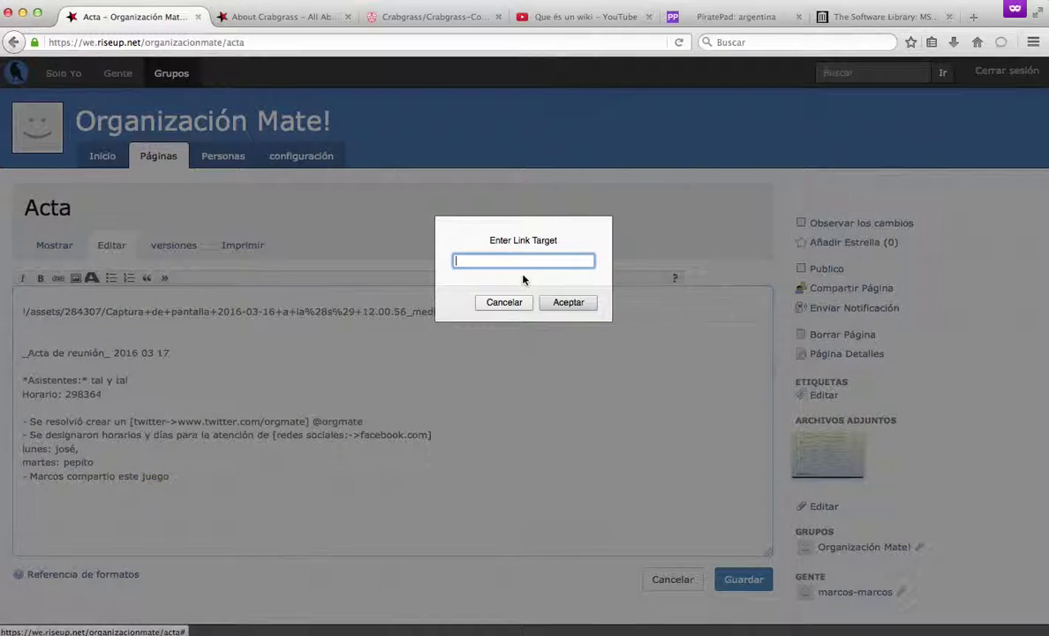
pyautogui.press('super+v')
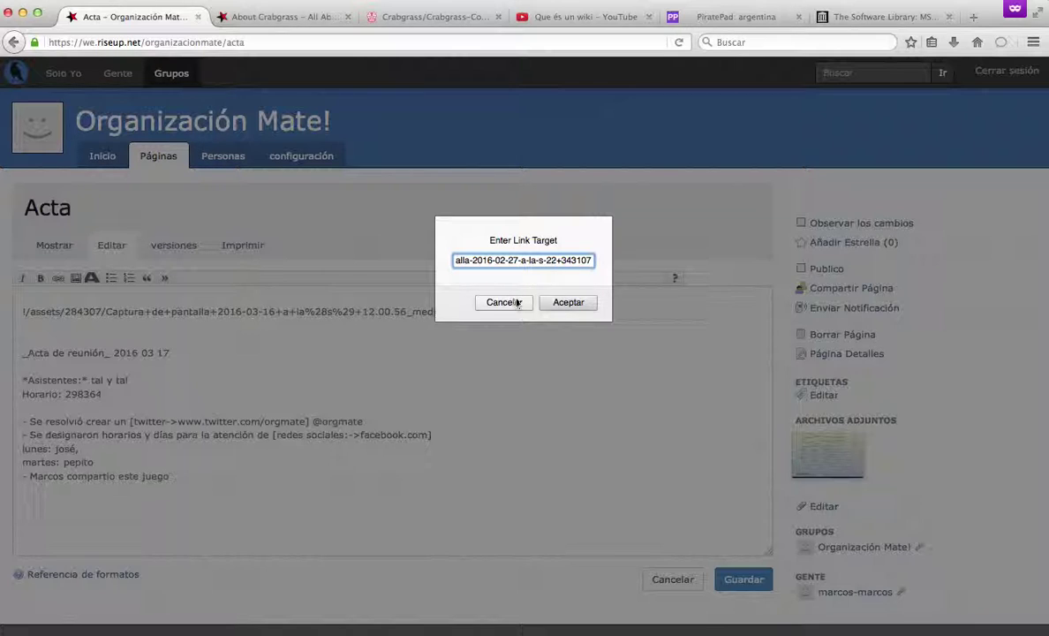
pyautogui.click(566, 302)
pyautogui.click(738, 579)
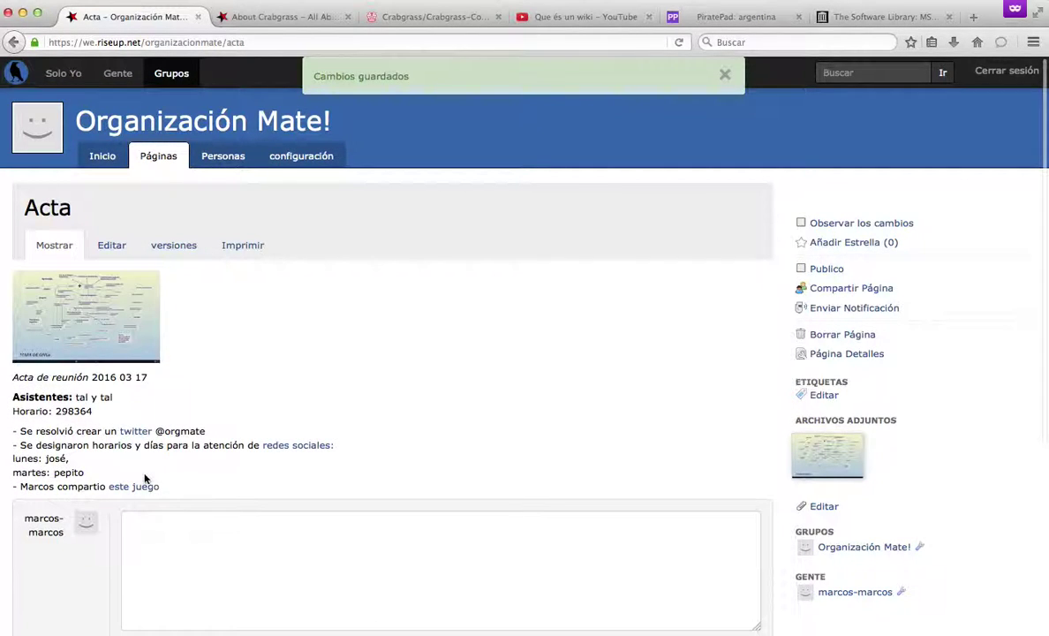
# View the Organización Mate! home and its configuración settings, then switch to the 'Que és un wiki' video.
pyautogui.click(106, 156)
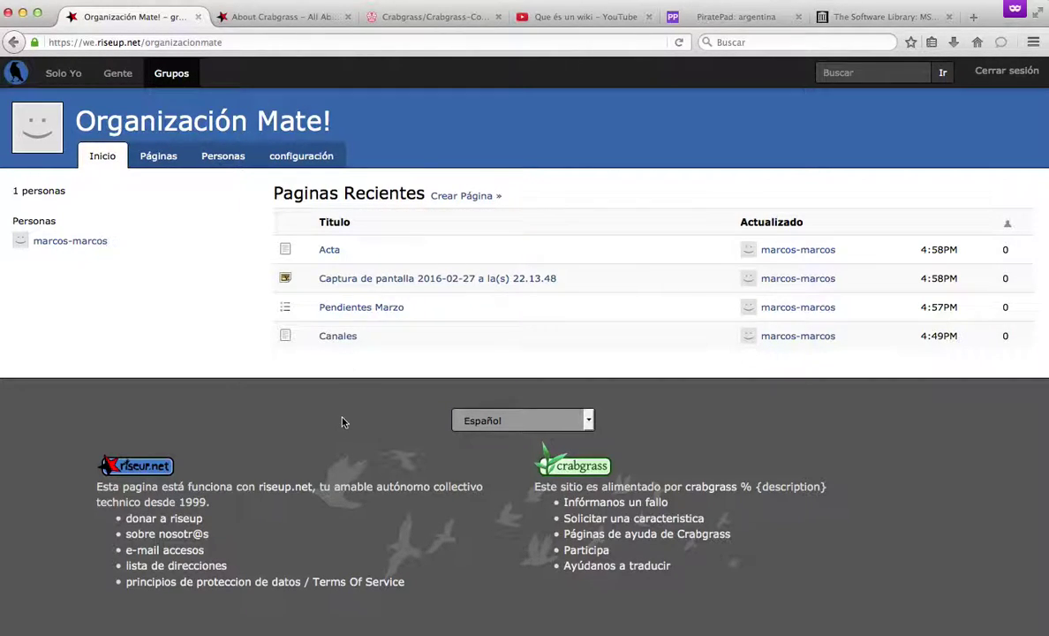
pyautogui.click(279, 166)
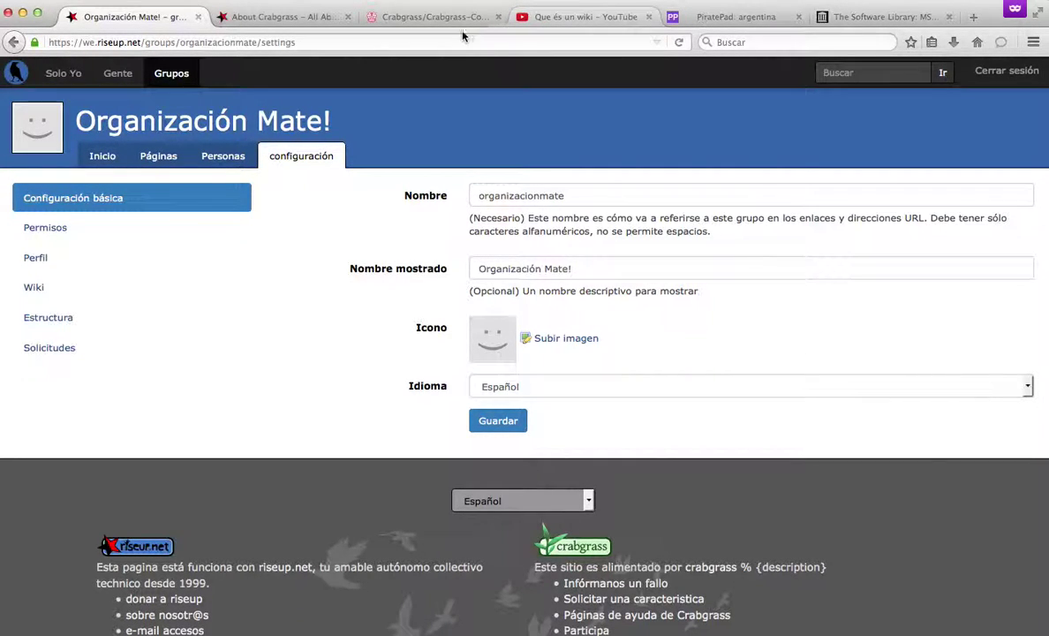
pyautogui.click(597, 15)
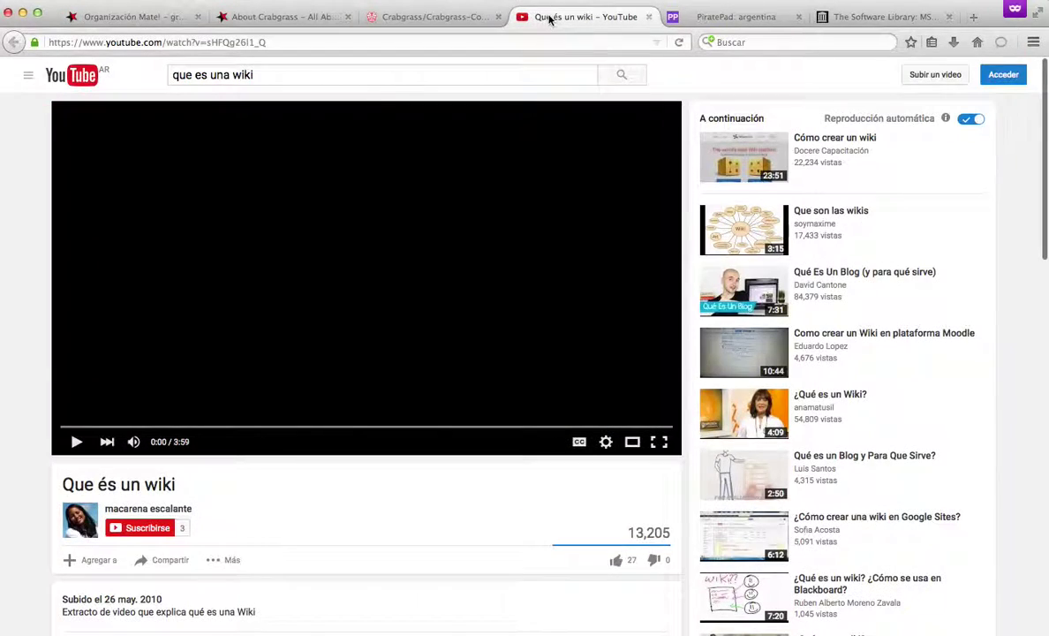
# Play the 'Que és un wiki' video muted up to 0:12, pause it, and return to About Crabgrass.
pyautogui.click(76, 442)
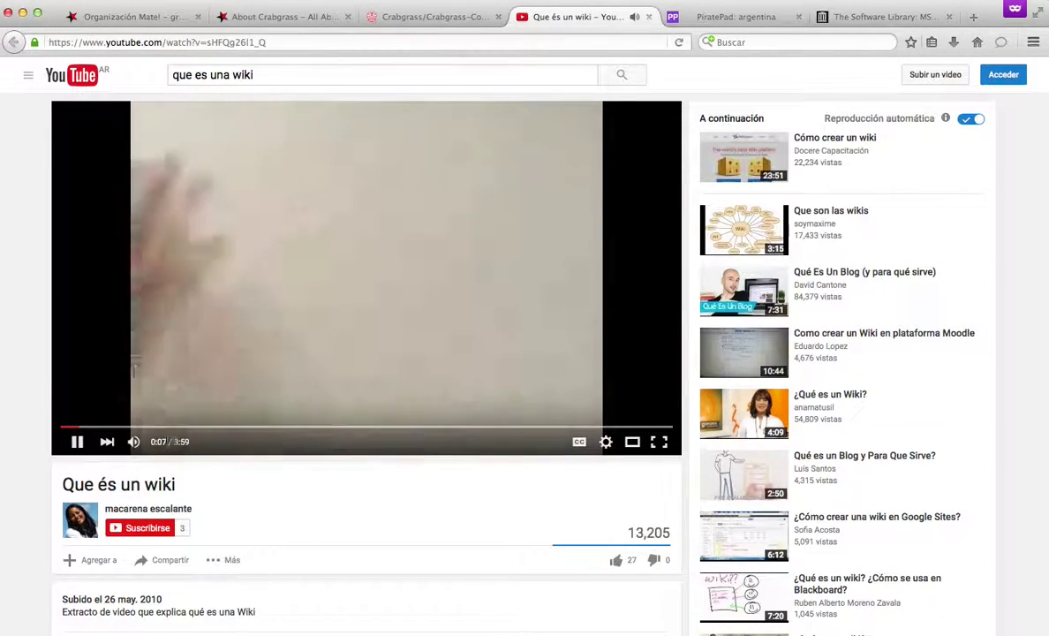
pyautogui.click(133, 441)
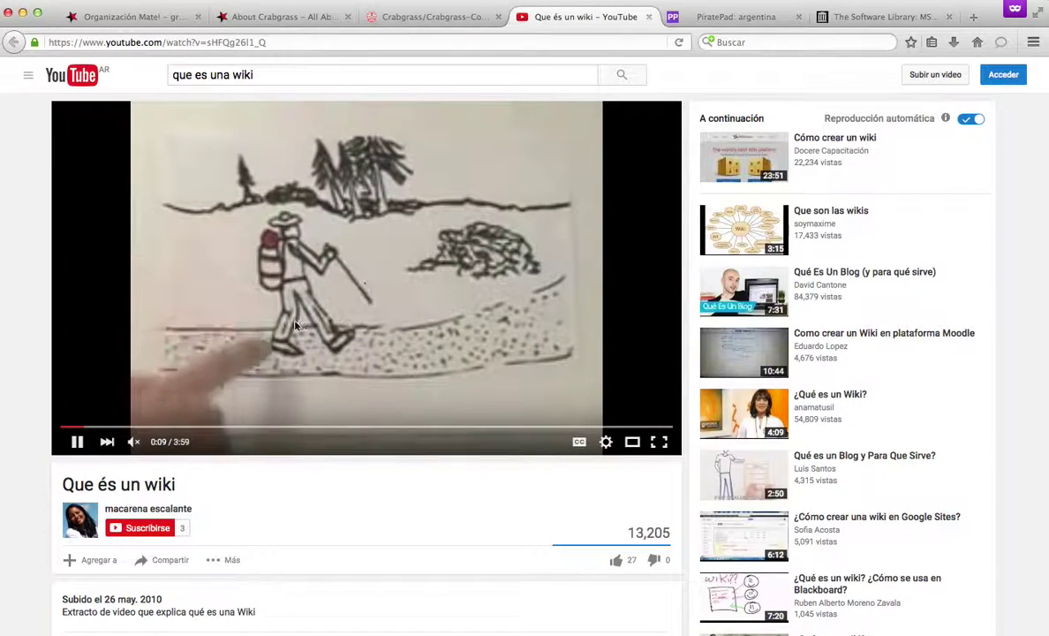
pyautogui.click(76, 443)
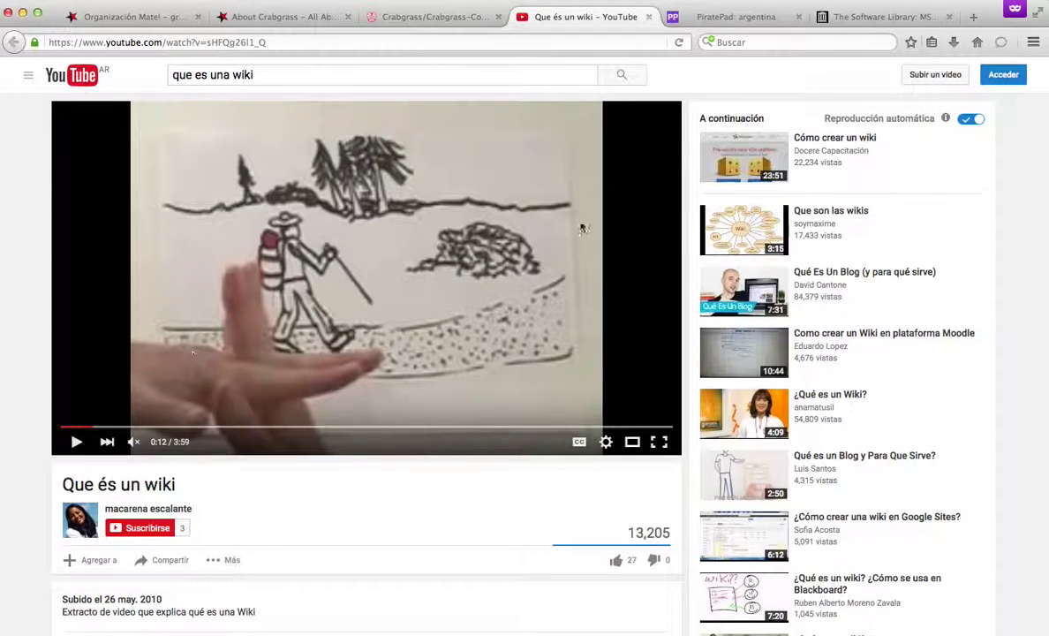
pyautogui.click(282, 16)
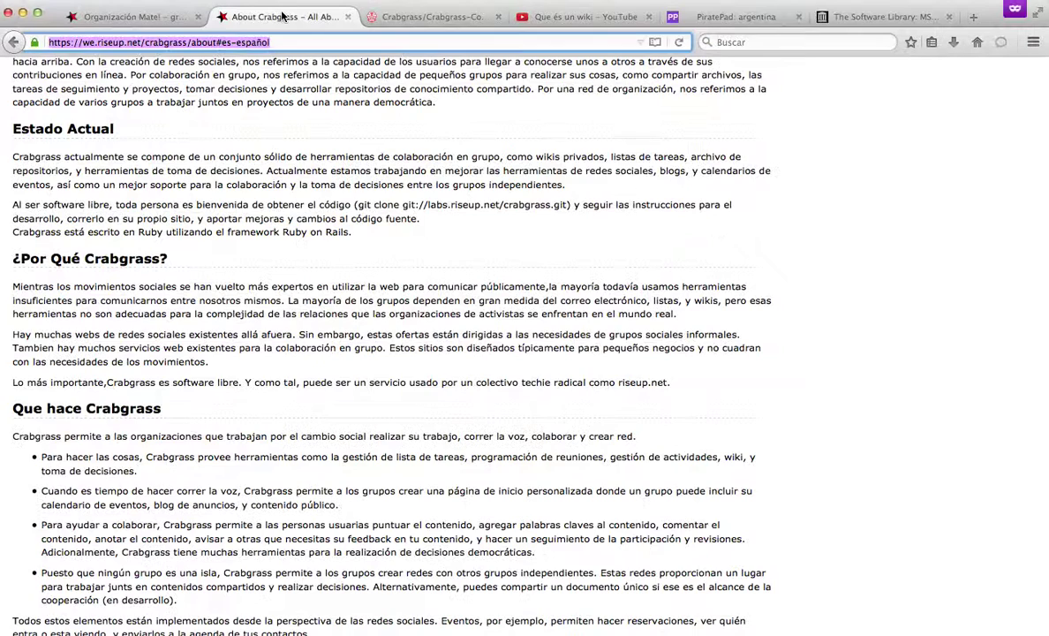
# Under configuración > Wiki, create a Wiki Privado for Organización Mate! and open its editor.
pyautogui.click(146, 18)
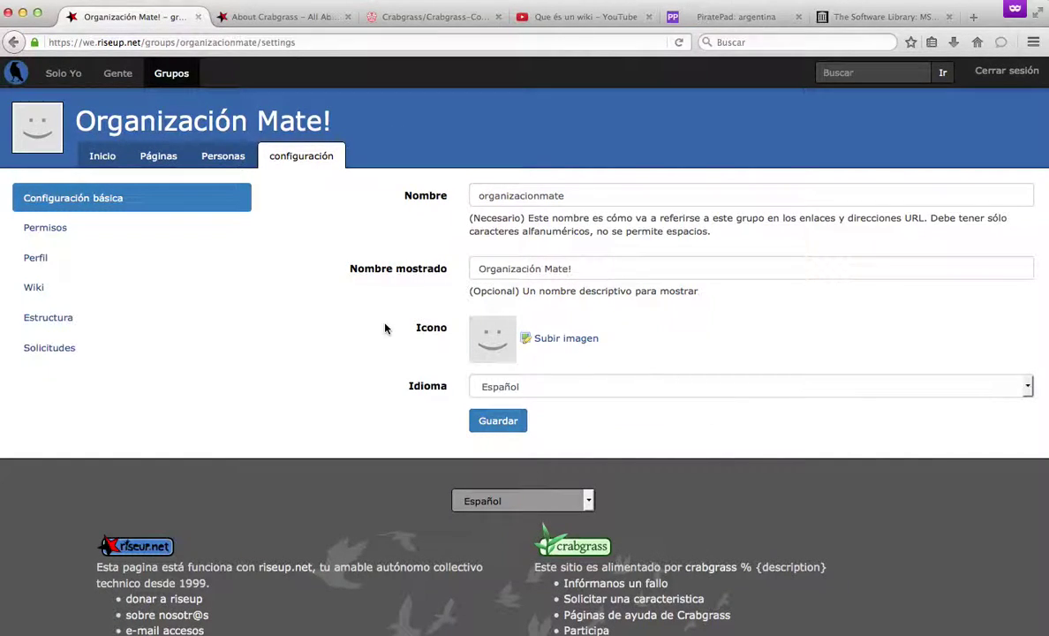
pyautogui.click(78, 290)
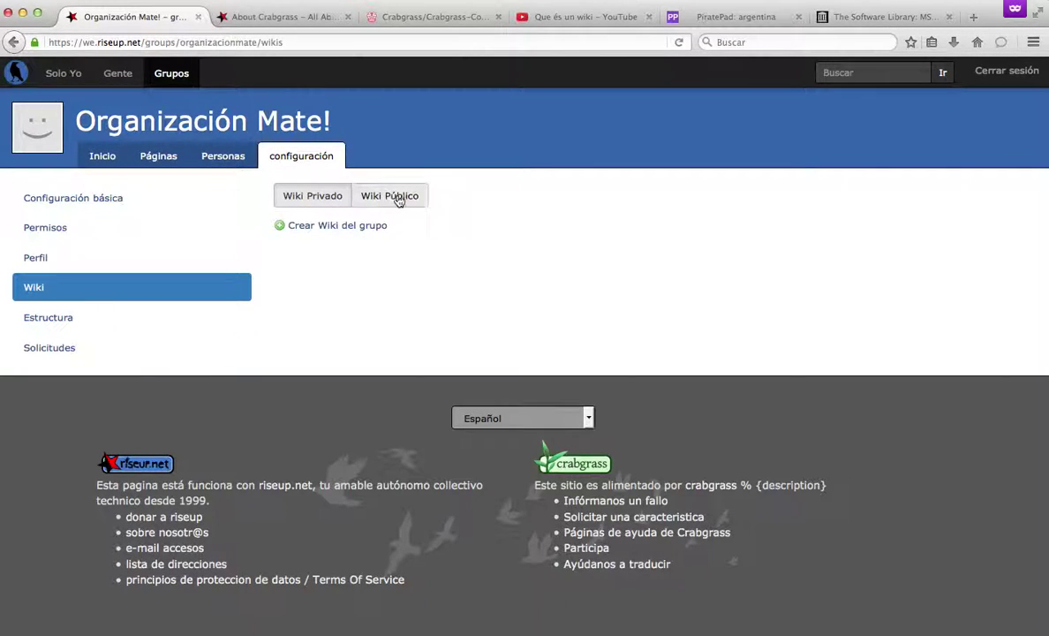
pyautogui.click(299, 195)
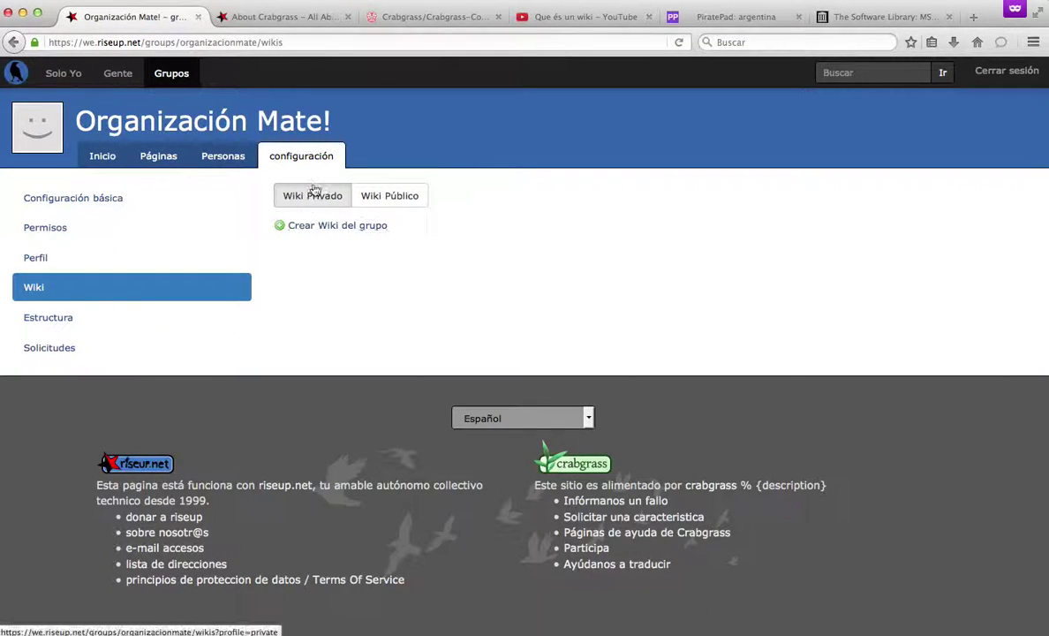
pyautogui.click(309, 228)
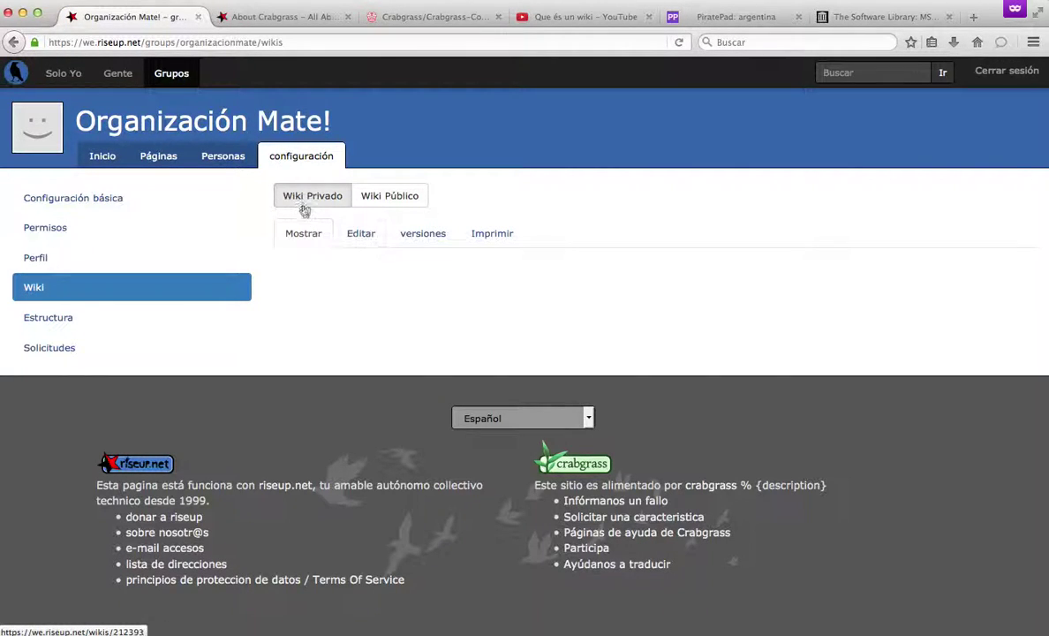
pyautogui.click(353, 235)
# Type the wiki headings 'h1. Inicio', 'h2. Organización interna' and 'h3. Acta de reuniones'.
pyautogui.click(323, 288)
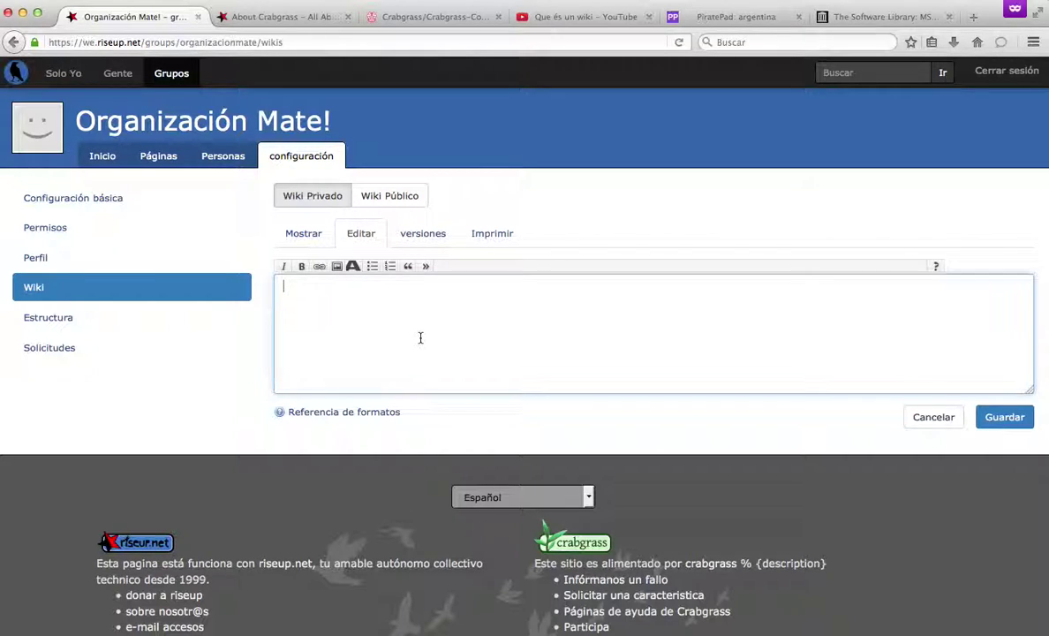
pyautogui.write('In')
pyautogui.press('BackSpace')
pyautogui.press('BackSpace')
pyautogui.write('h')
pyautogui.write('1. Inic')
pyautogui.write('Organiz')
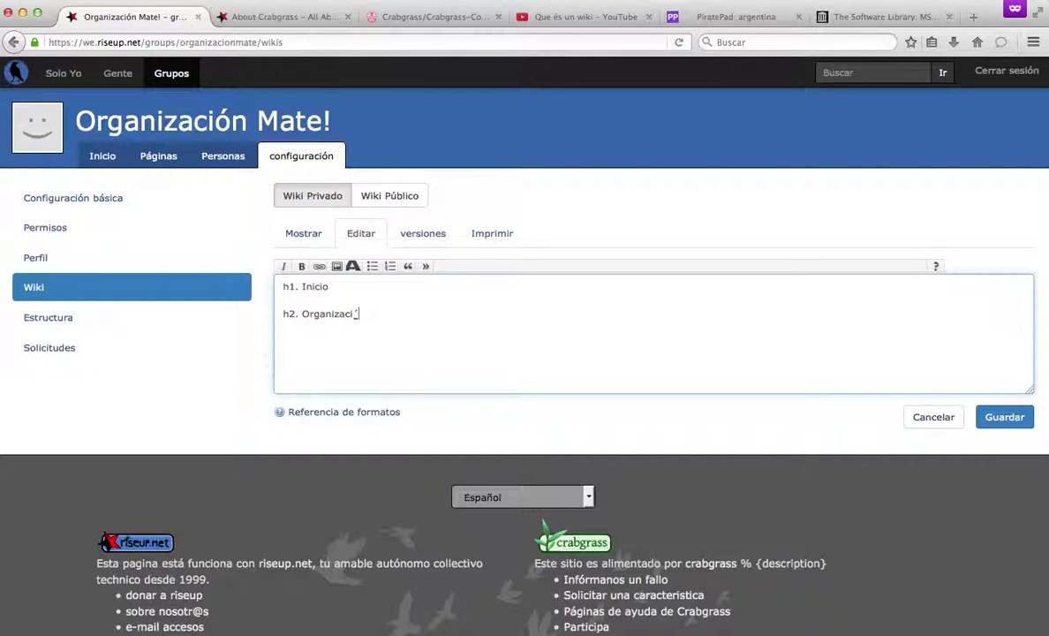
pyautogui.write('ación interna')
pyautogui.press('Return')
pyautogui.write('h3')
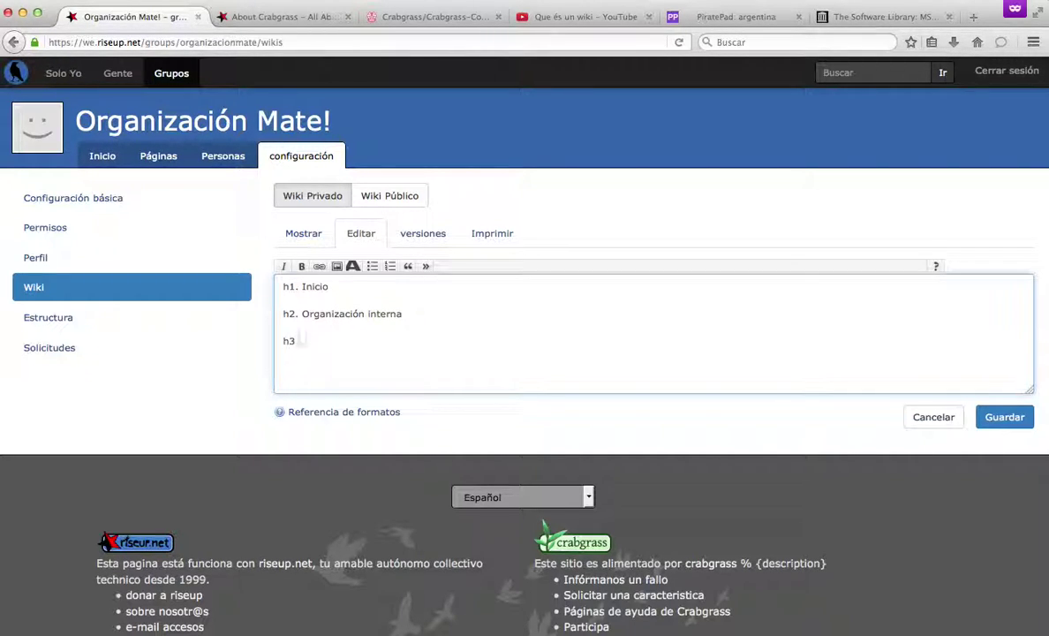
pyautogui.write('. Acta de reuniones')
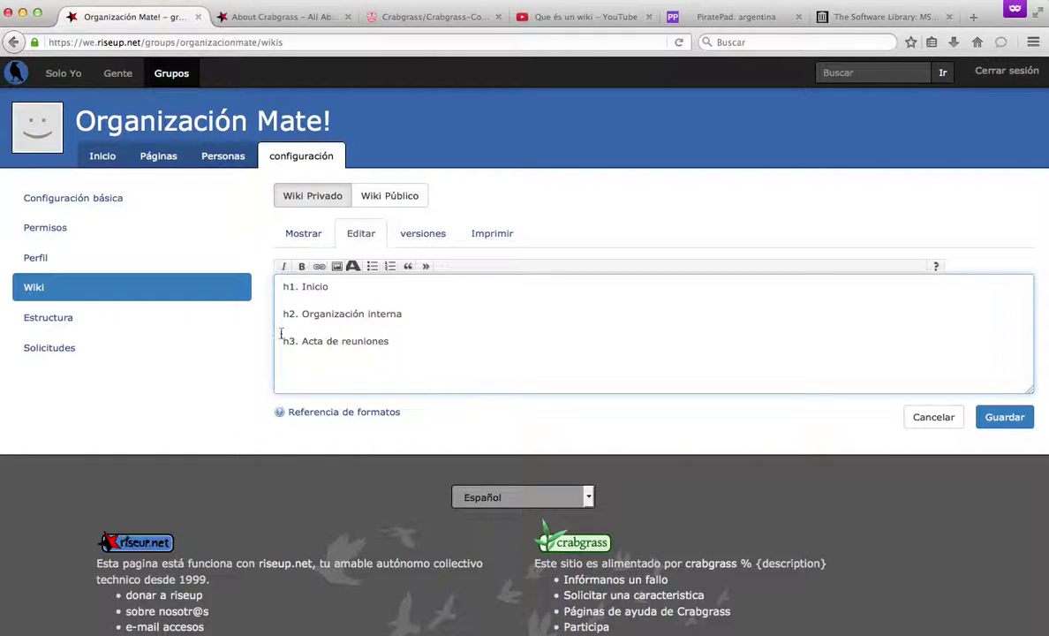
# Link the 'Acta de reuniones' heading to the acta page and save the wiki.
pyautogui.moveTo(389, 342); pyautogui.dragTo(297, 344)
pyautogui.click(320, 268)
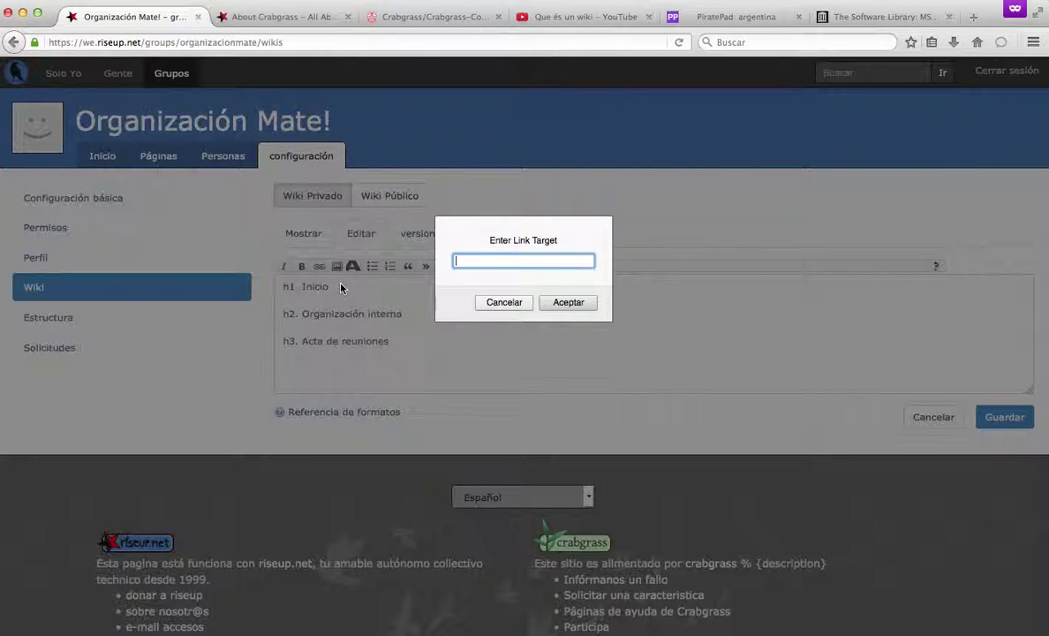
pyautogui.write('acta')
pyautogui.click(551, 303)
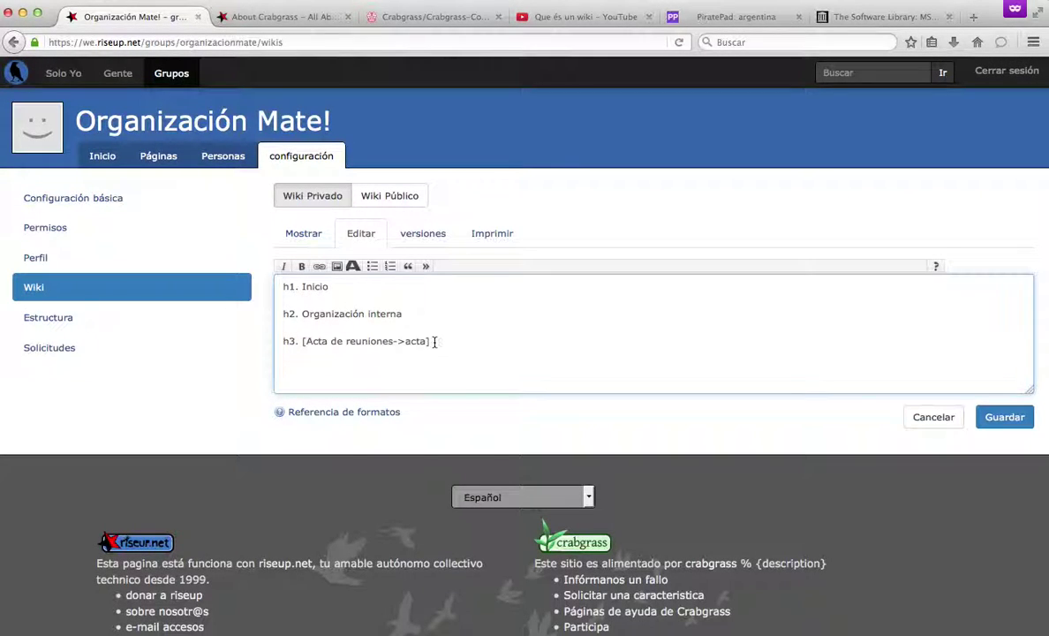
pyautogui.press('Return')
pyautogui.click(1004, 416)
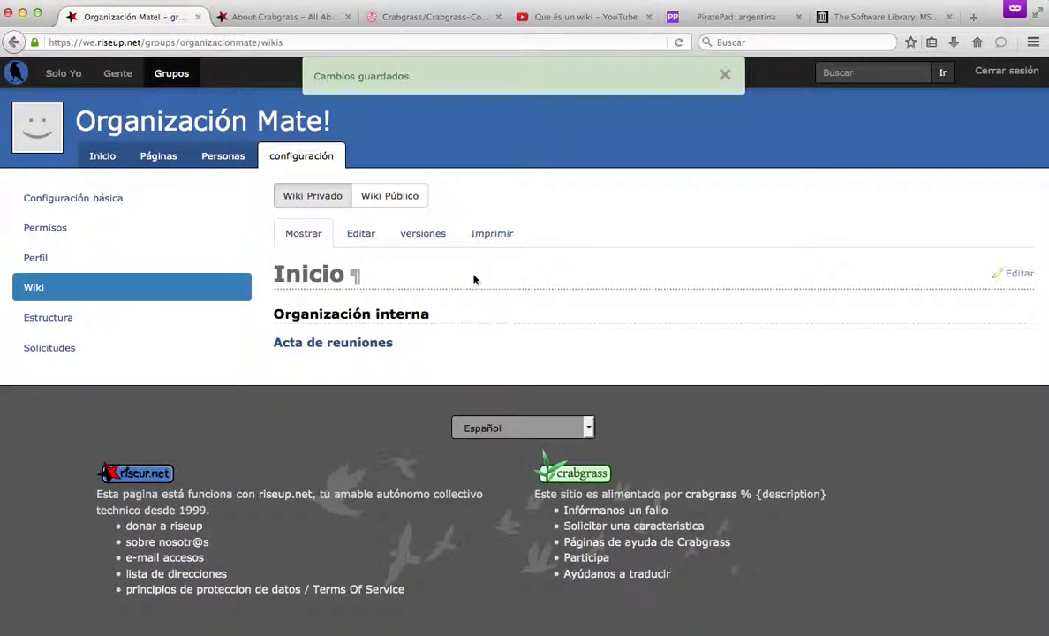
# Follow the Acta de reuniones link to confirm the acta page opens, then return to Inicio.
pyautogui.click(333, 344)
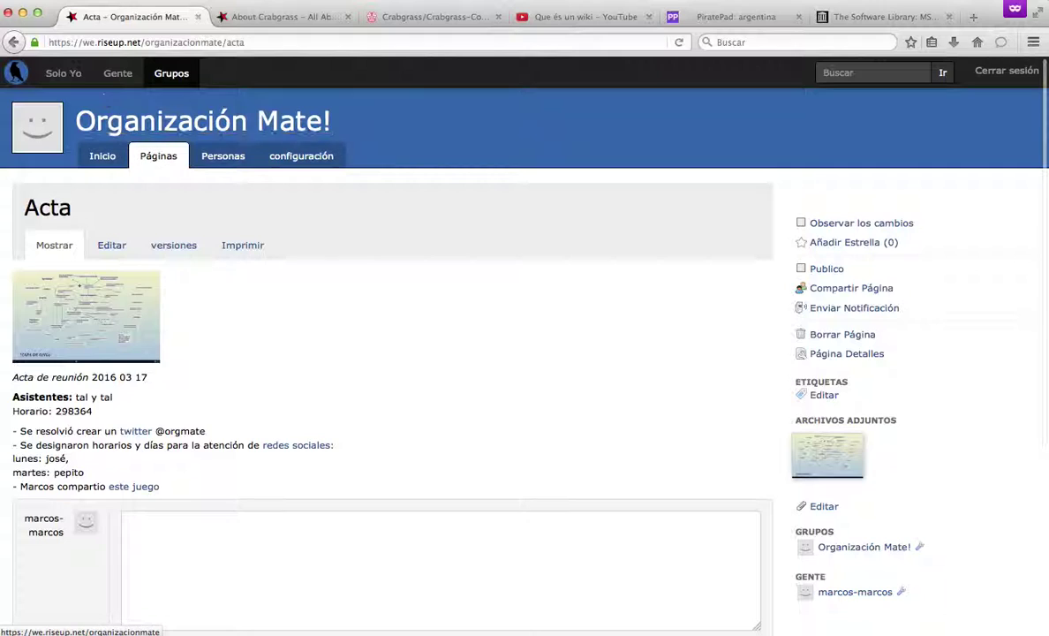
pyautogui.moveTo(248, 42); pyautogui.dragTo(224, 43)
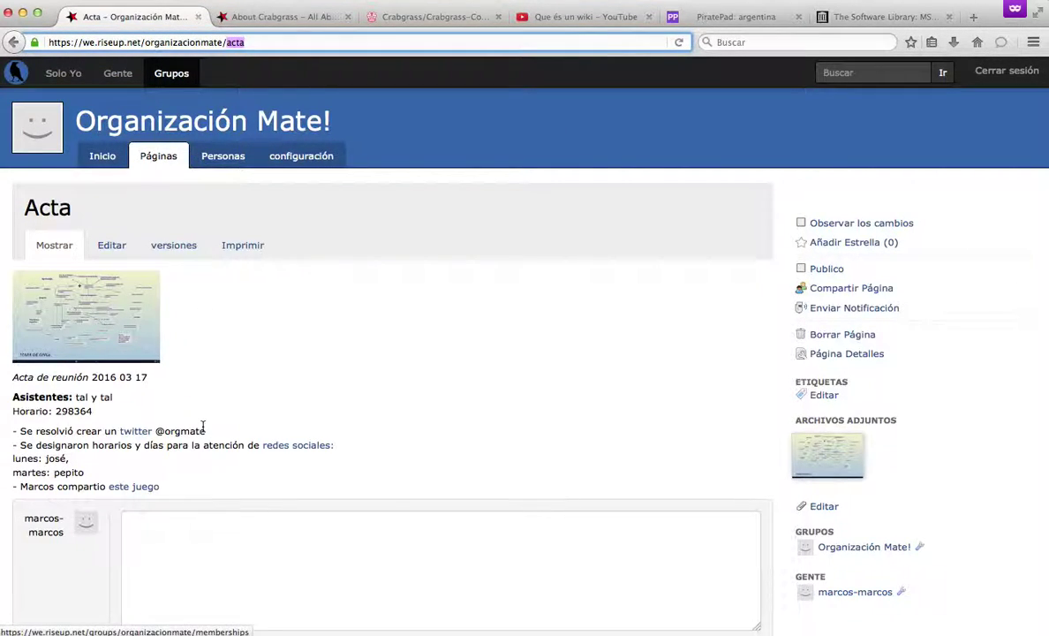
pyautogui.click(103, 157)
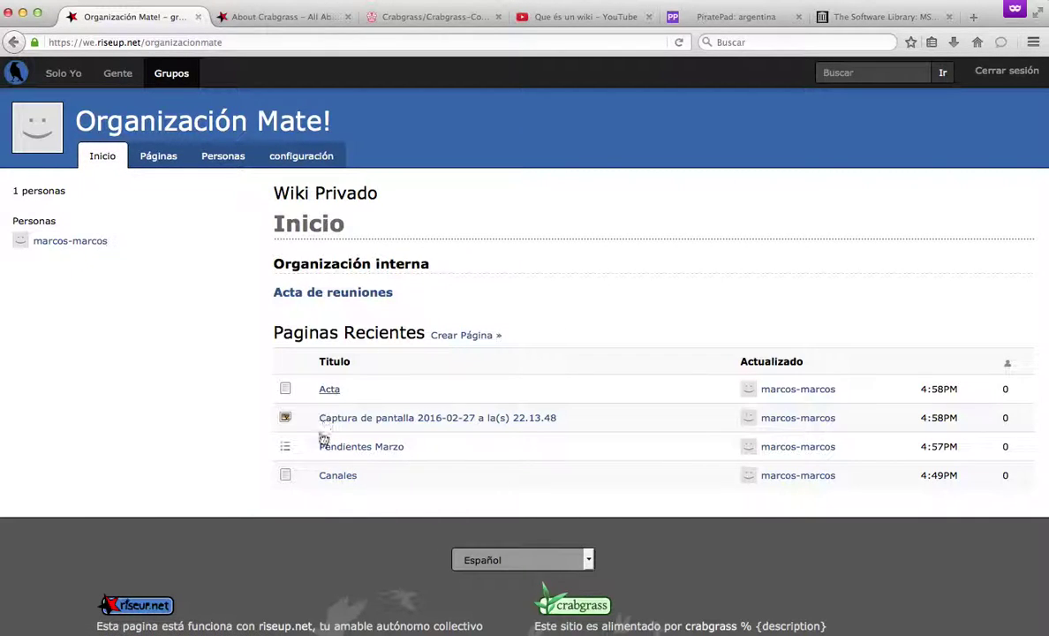
# Open the Canales page from the recent pages, then go back and reload the group home.
pyautogui.click(334, 478)
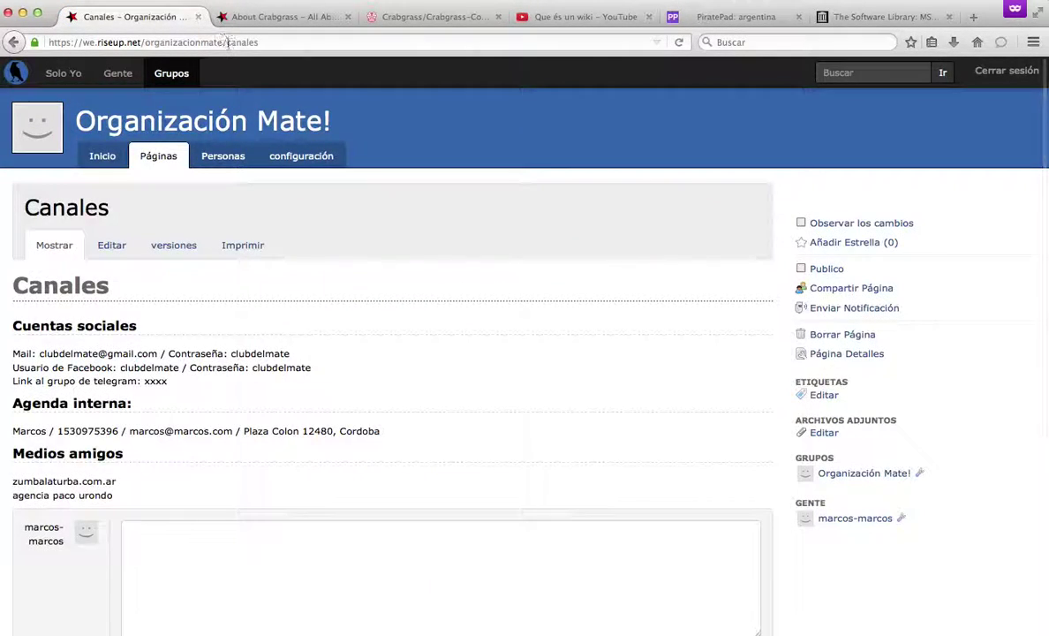
pyautogui.moveTo(223, 42); pyautogui.dragTo(270, 44)
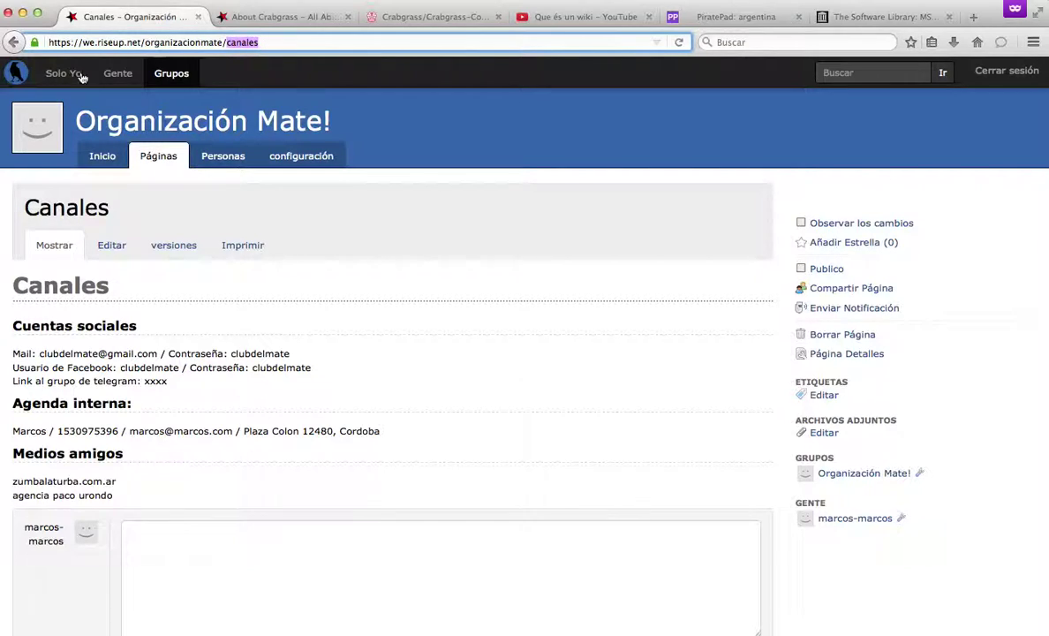
pyautogui.click(14, 42)
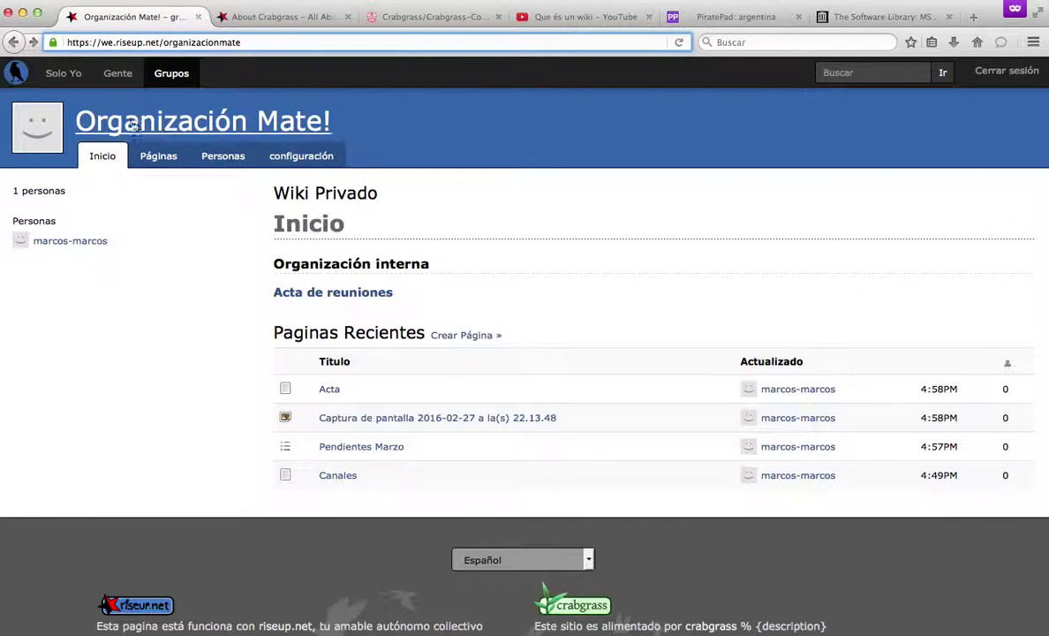
pyautogui.click(103, 156)
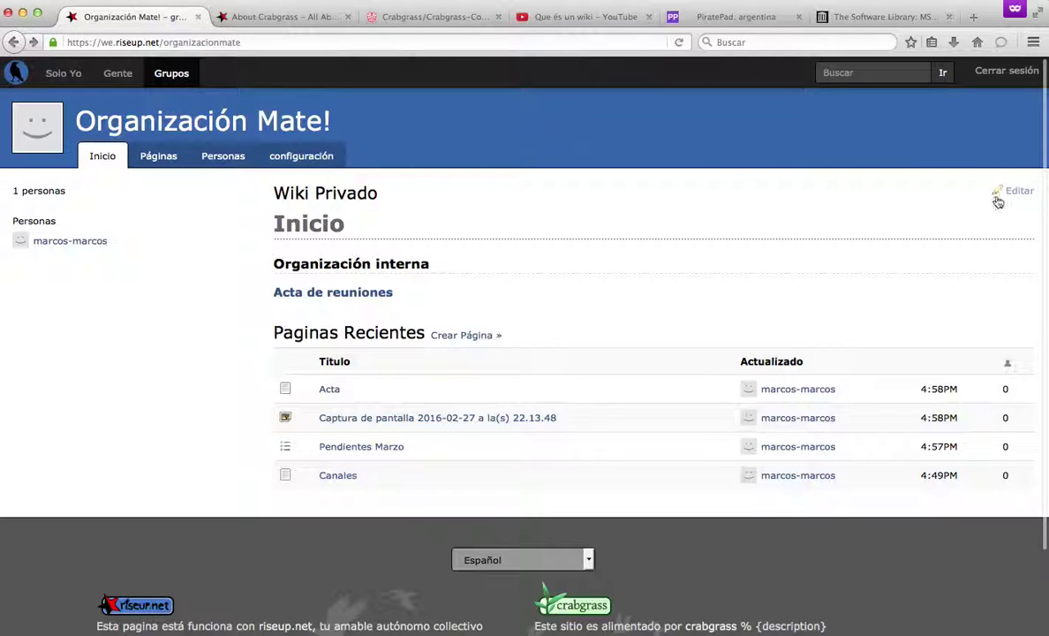
# Edit the wiki markup and remove the 'h3. ' heading marker from the Acta line.
pyautogui.click(378, 297)
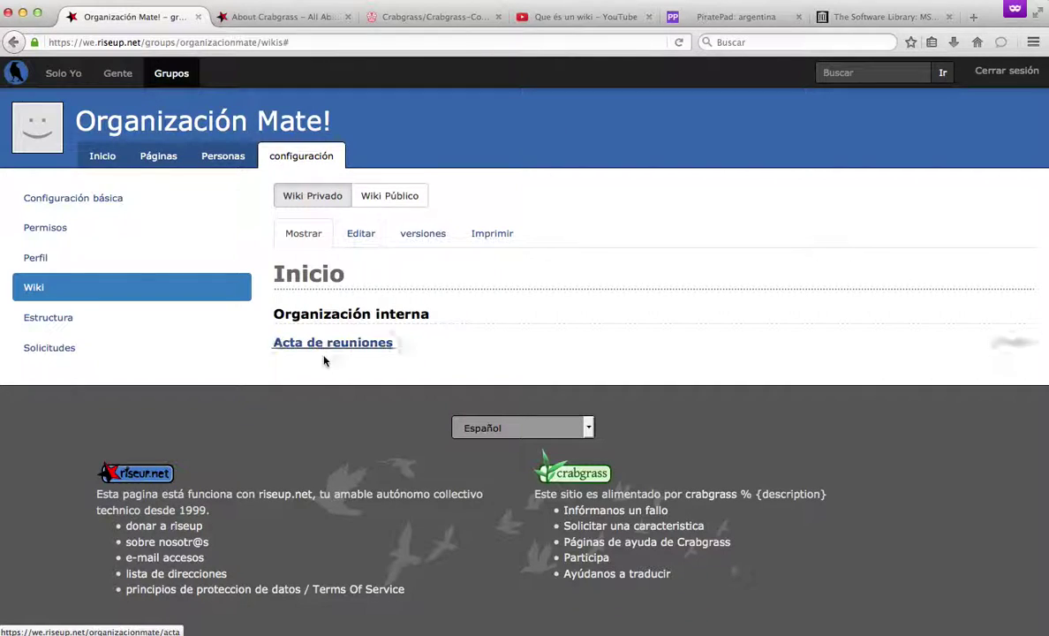
pyautogui.click(356, 237)
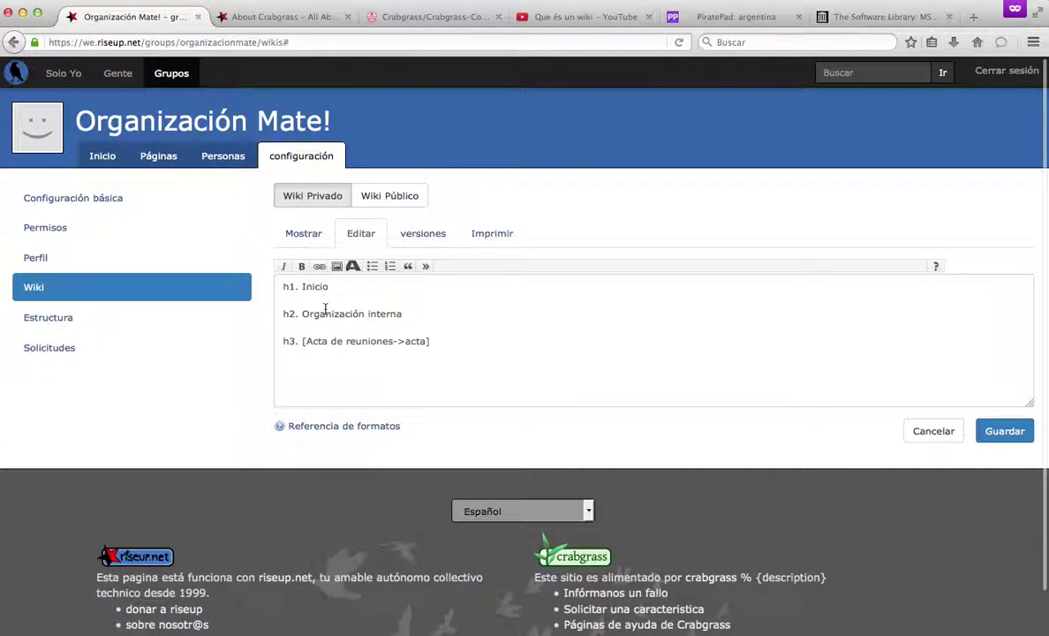
pyautogui.click(330, 323)
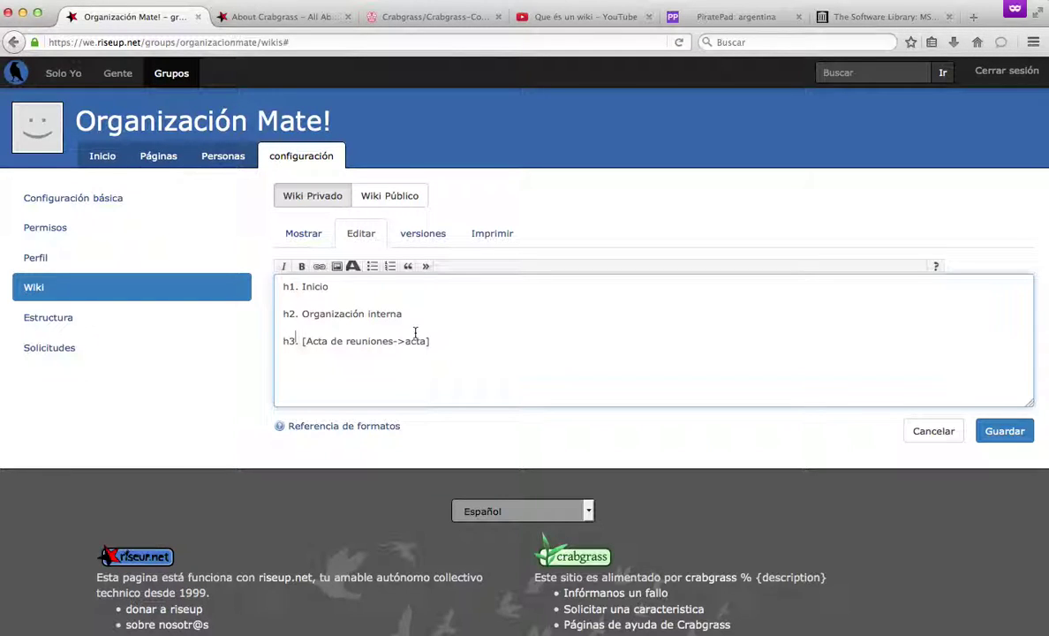
pyautogui.press('BackSpace')
pyautogui.press('BackSpace')
pyautogui.press('Delete')
pyautogui.press('Delete')
pyautogui.press('Delete')
pyautogui.press('Up')
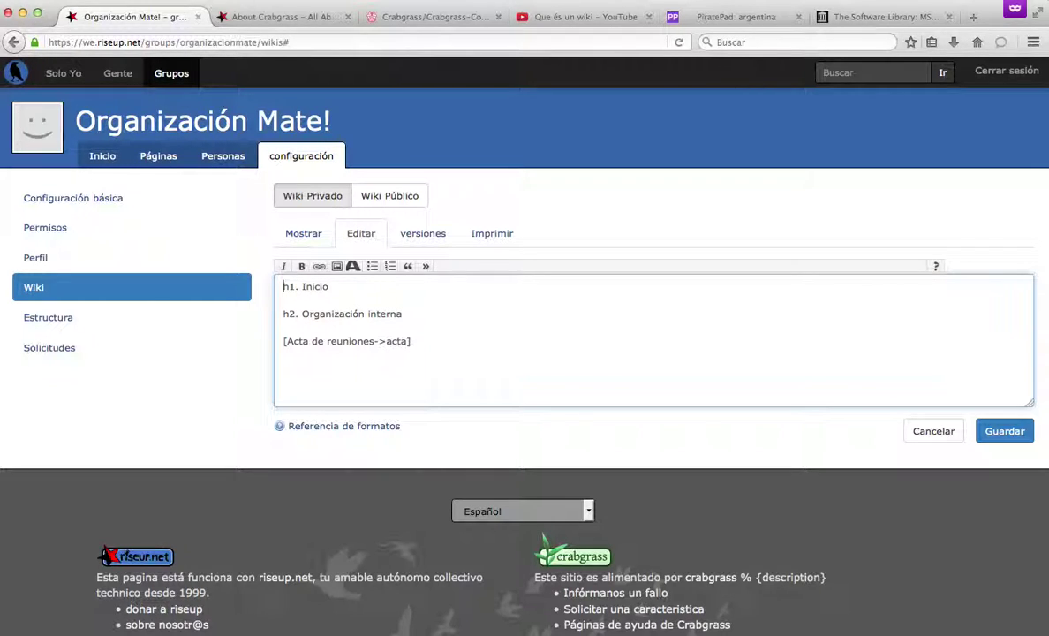
# Add a 'Canales de comunicación' link to canales below it, save, and return to Inicio.
pyautogui.click(284, 341)
pyautogui.write('nales de comunicación-')
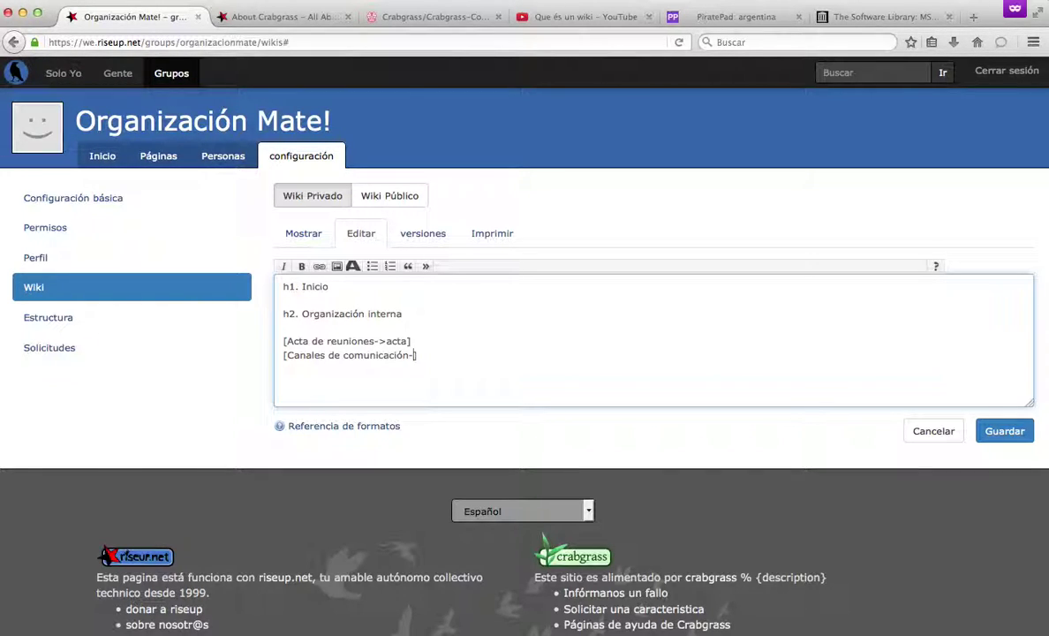
pyautogui.write('>canales')
pyautogui.click(1015, 431)
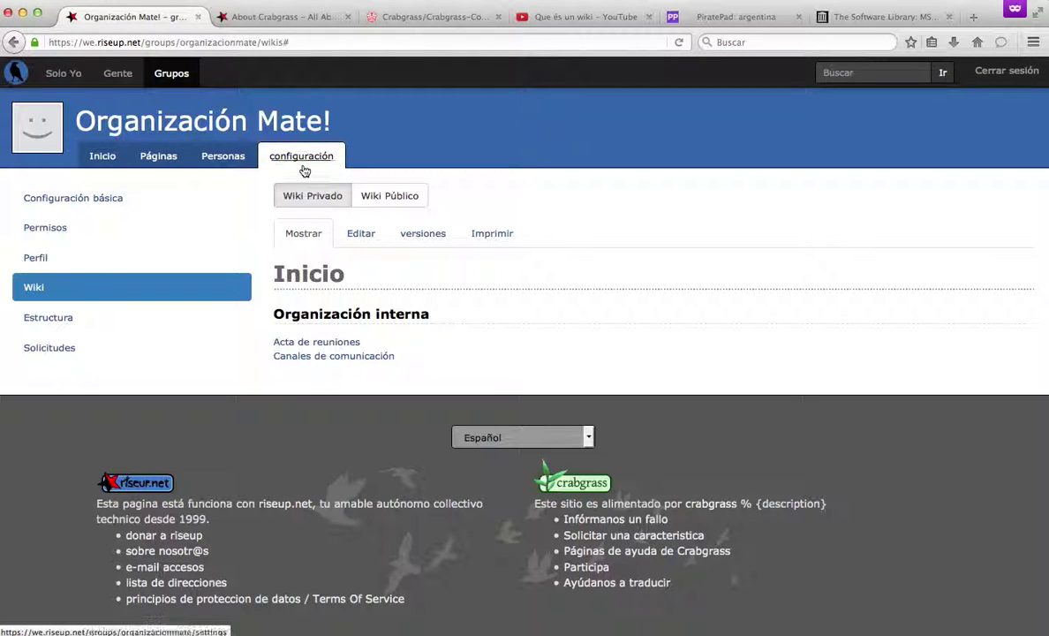
pyautogui.click(121, 159)
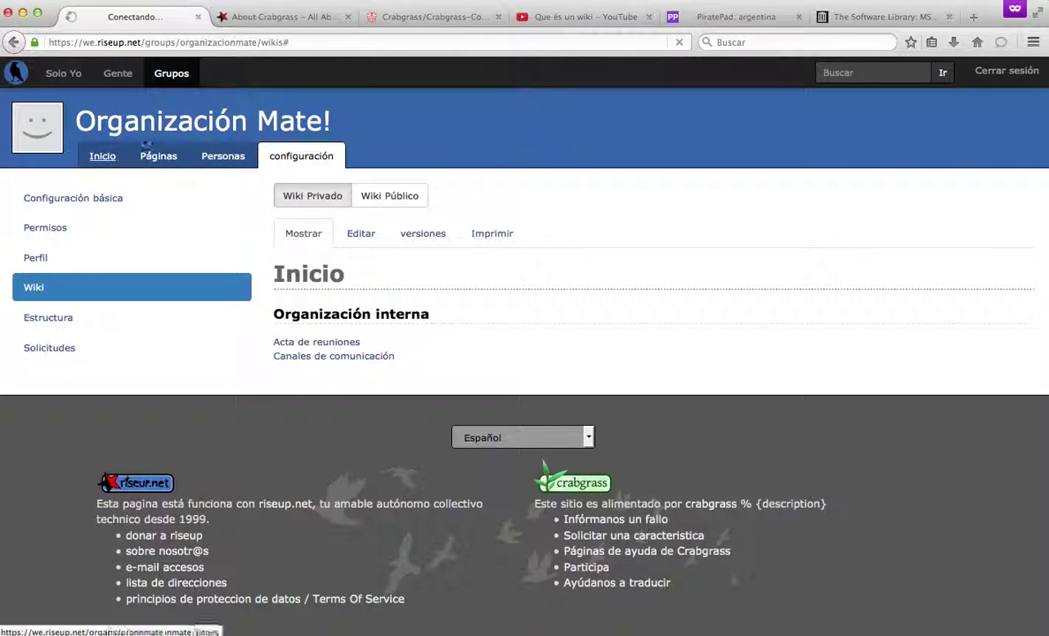